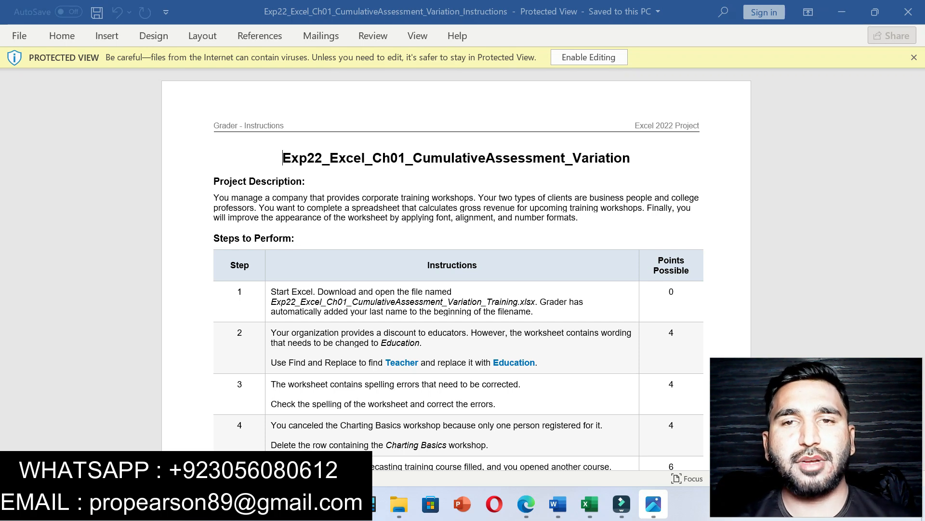
Step: Enable editing in Word and highlight the title, project description and step 1 in yellow
click(589, 57)
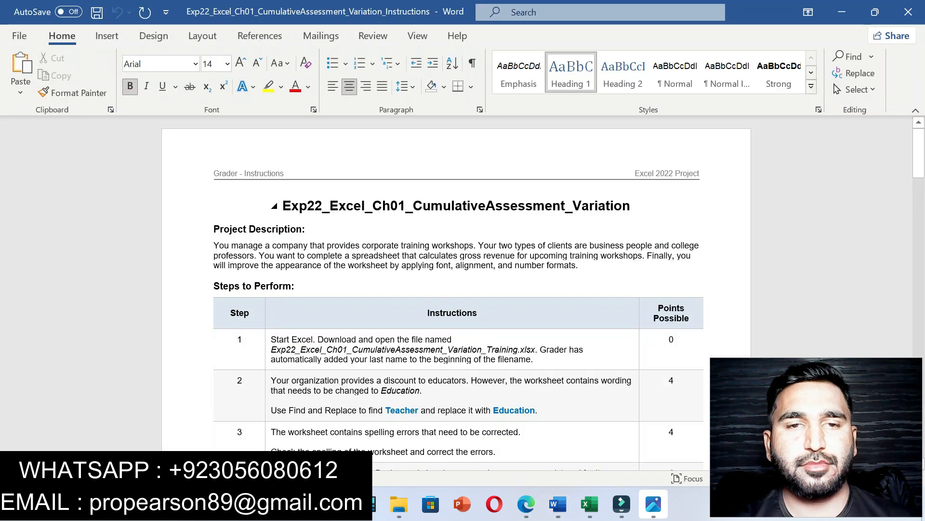
drag(282, 205, 638, 205)
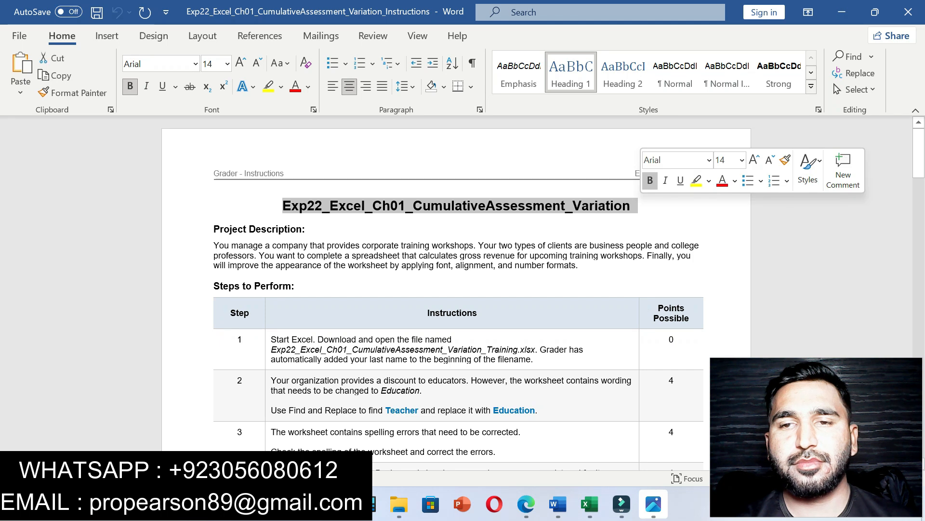
click(696, 180)
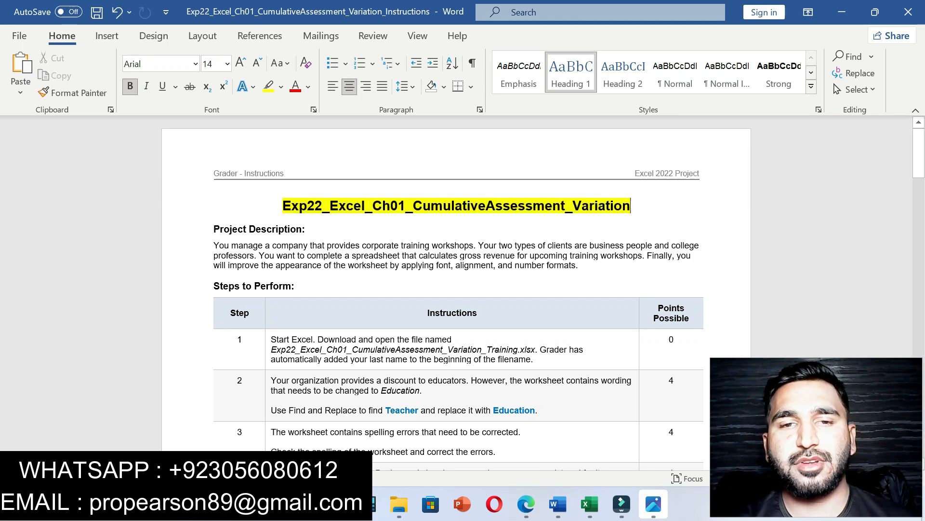
drag(207, 229, 583, 266)
click(647, 243)
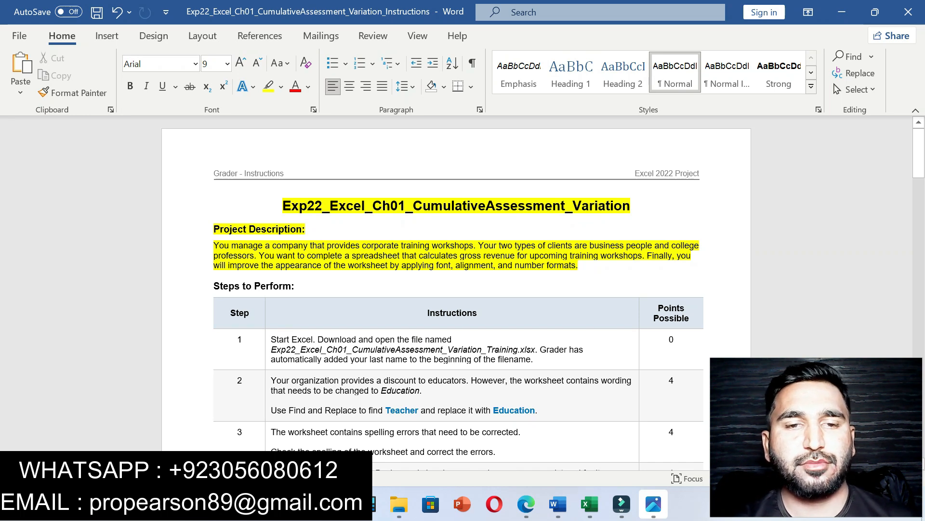
drag(271, 339, 533, 359)
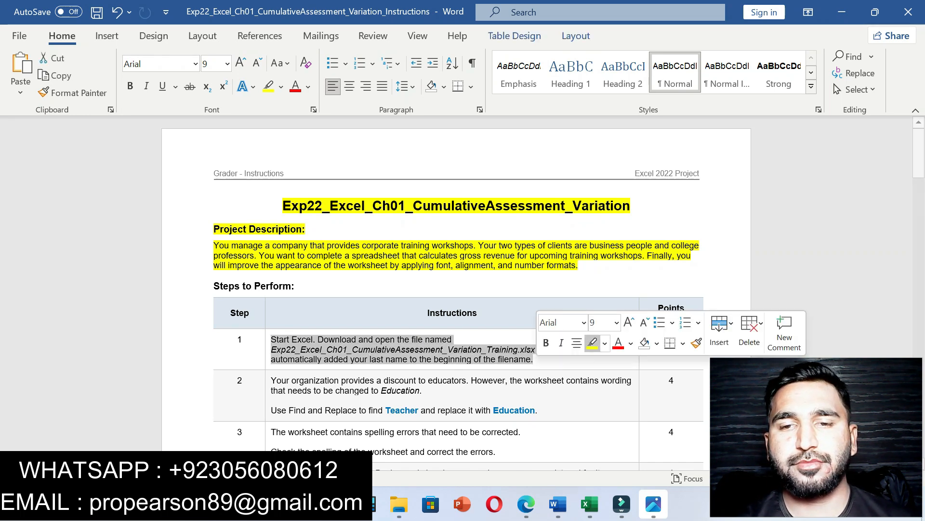
click(593, 343)
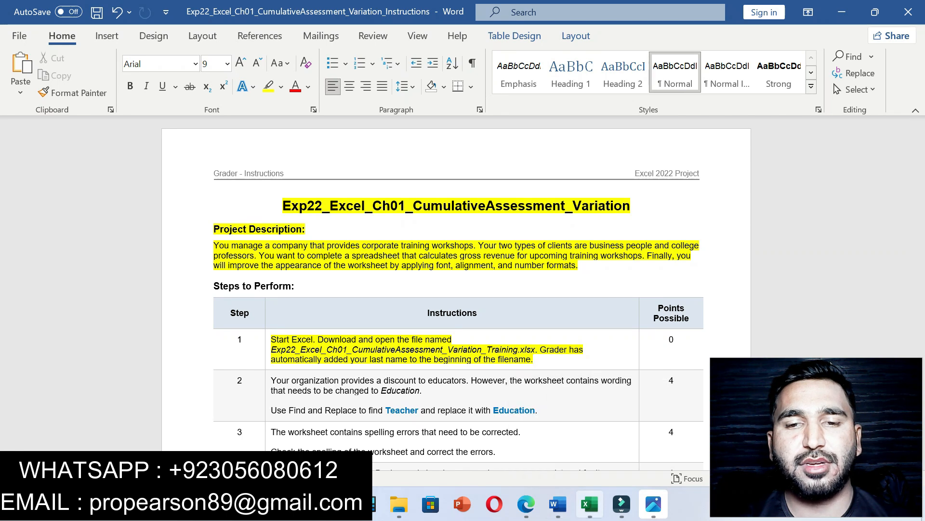
Step: Enable editing in the Excel training workbook, then undo the Word highlights
click(589, 504)
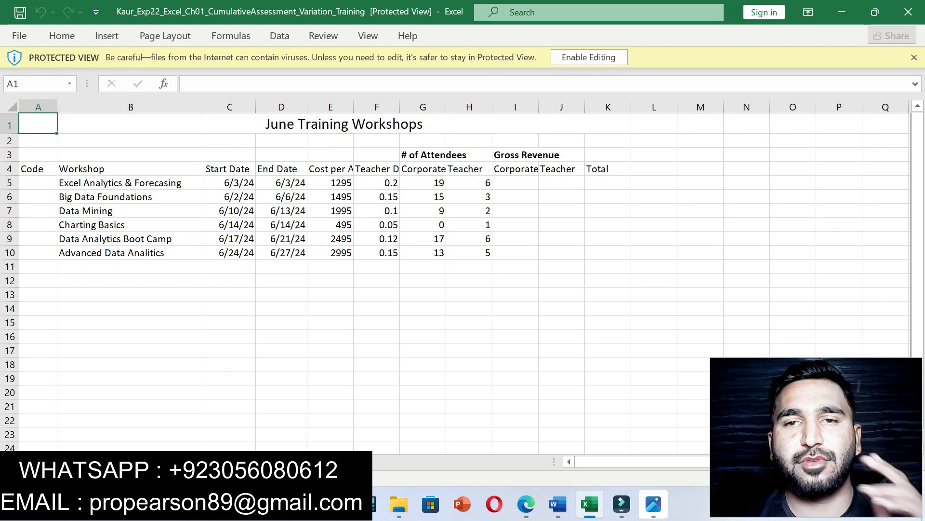
click(589, 56)
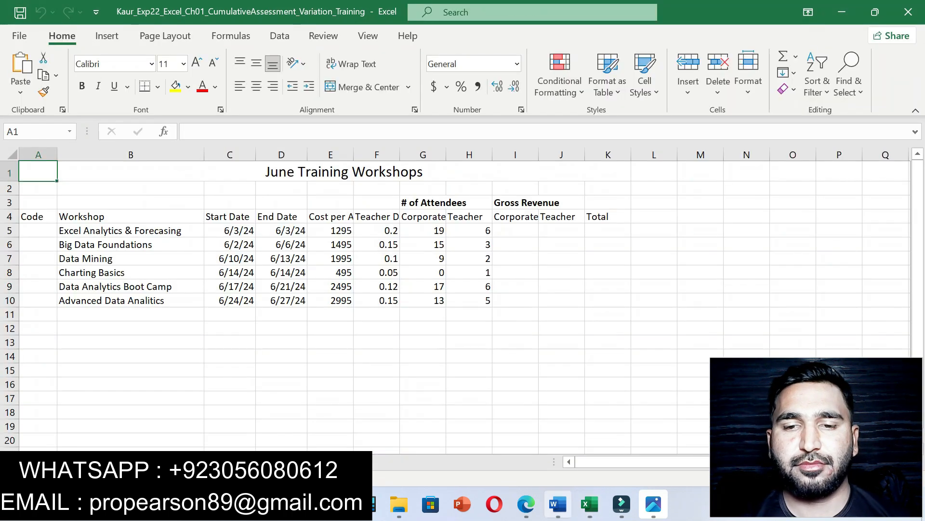
click(558, 503)
key(ctrl+z)
key(ctrl+z)
key(ctrl+z)
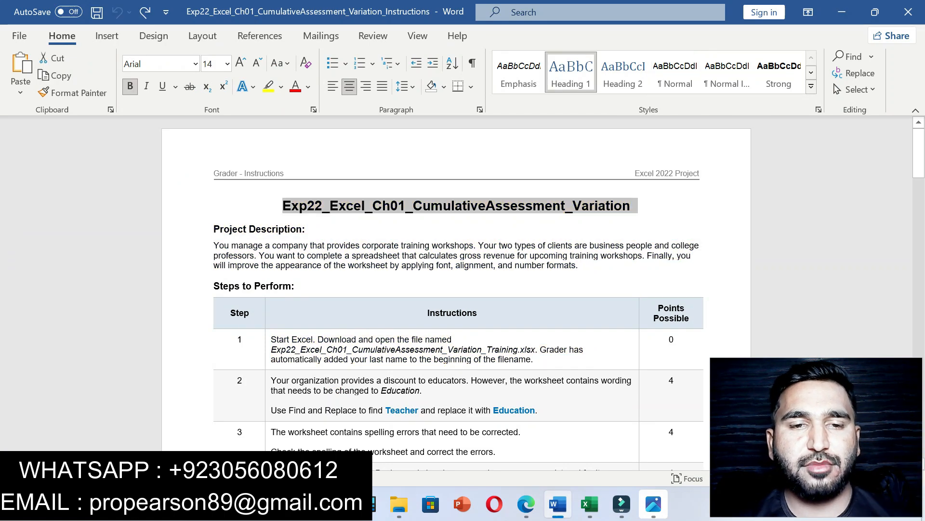
Step: Highlight step 2's instruction to replace Teacher with Education in yellow
drag(272, 380, 536, 413)
click(587, 388)
click(538, 410)
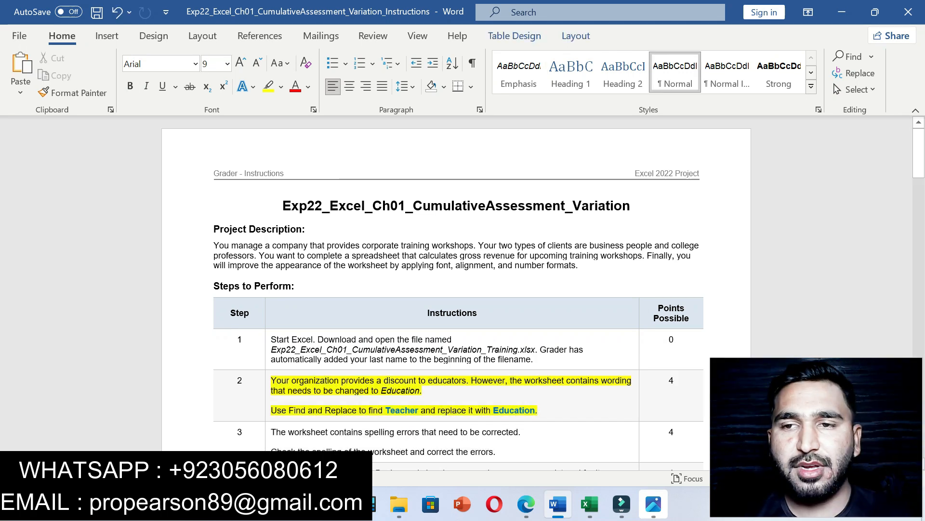
scroll(538, 410, down, 7)
drag(919, 202, 919, 174)
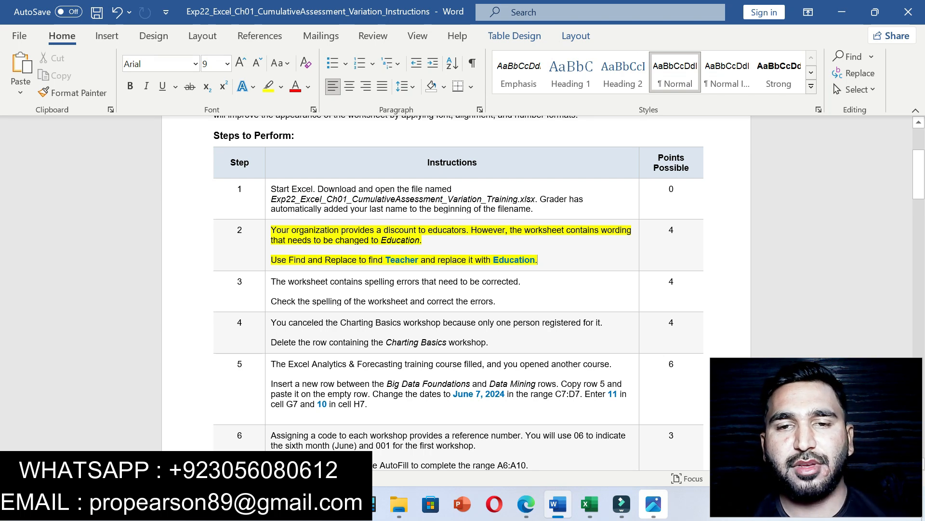
drag(390, 260, 419, 260)
click(383, 259)
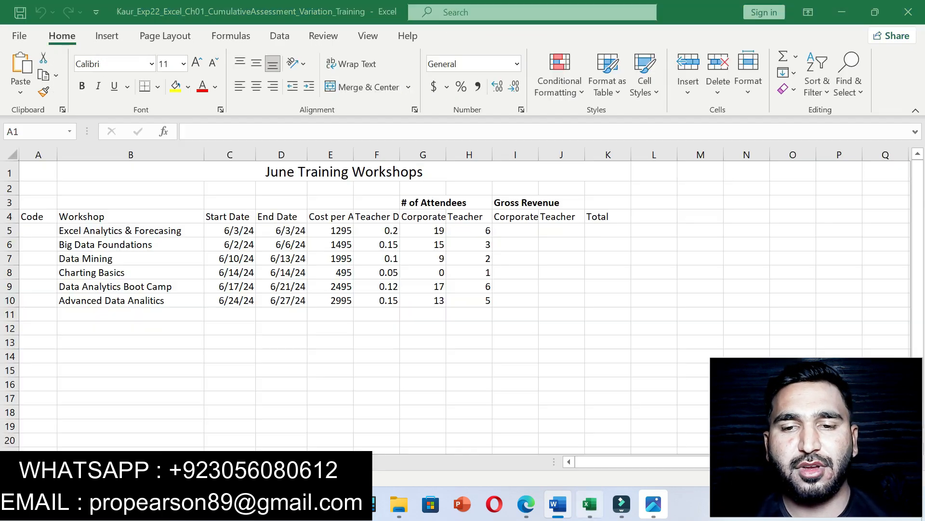
Step: Open Excel's Find and Replace with Teacher as the search text
click(589, 503)
click(850, 72)
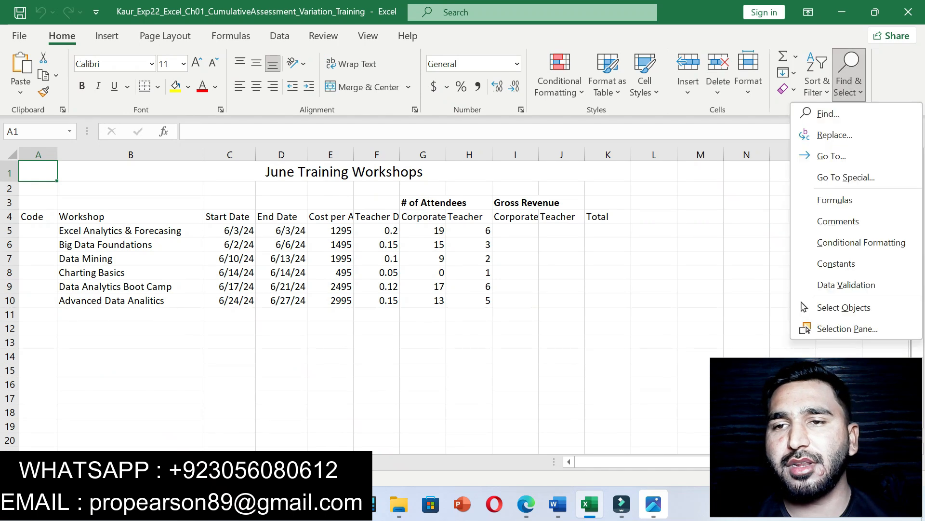
click(828, 113)
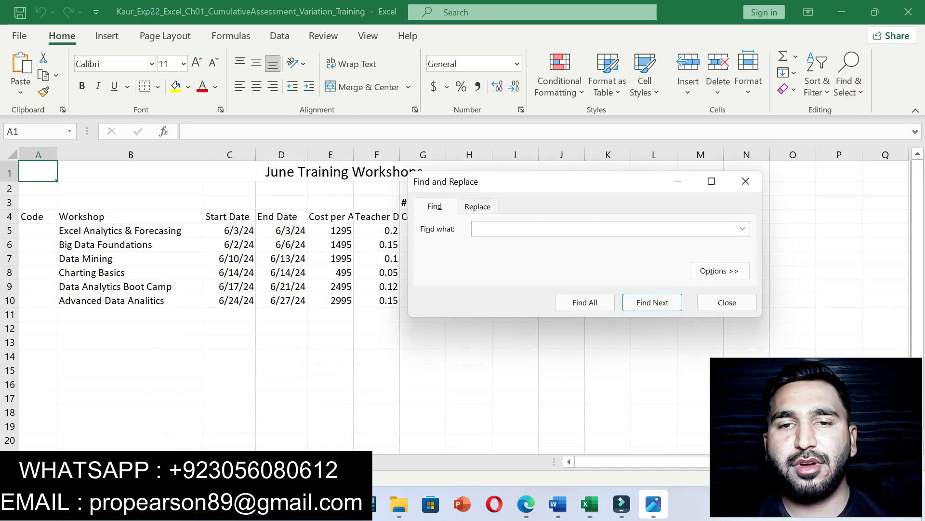
text(Teacher)
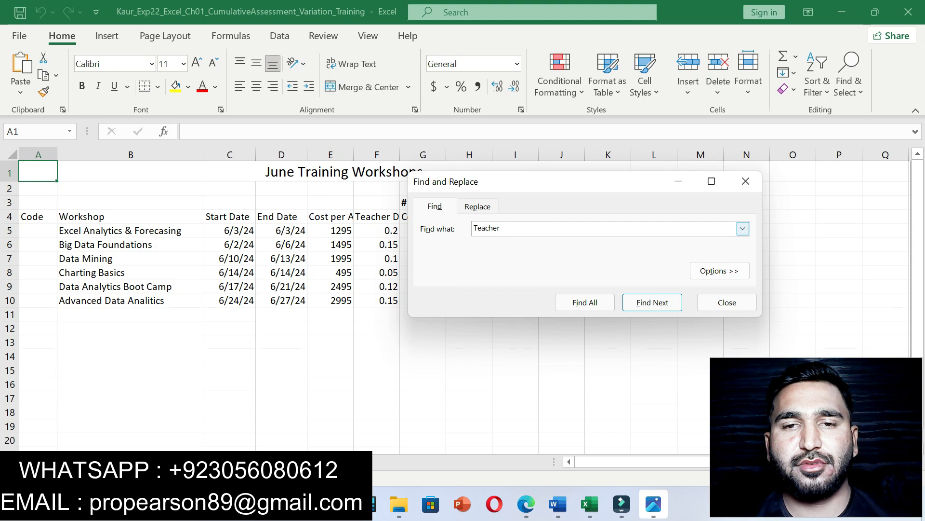
click(478, 206)
Step: Take Education from the Word instructions as the replacement and replace all occurrences
click(558, 503)
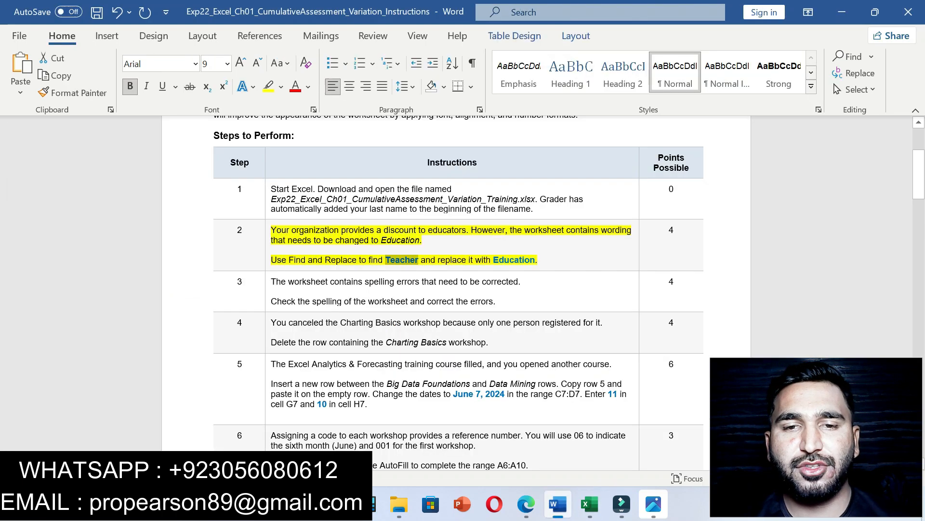
drag(493, 259, 535, 260)
key(ctrl+c)
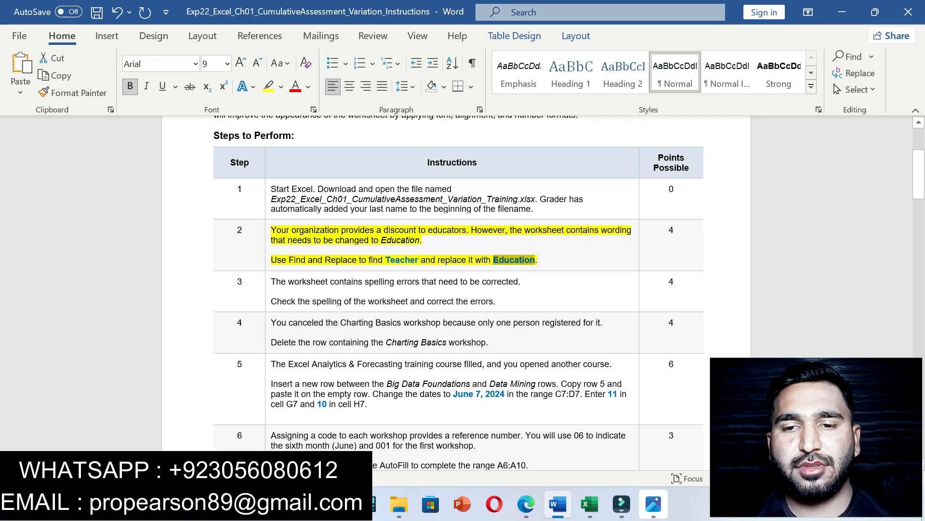
click(590, 504)
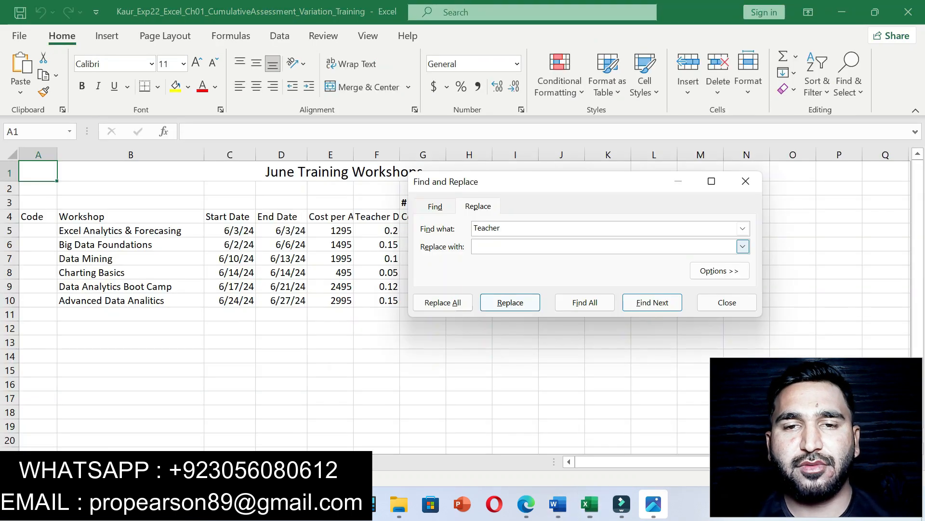
key(ctrl+v)
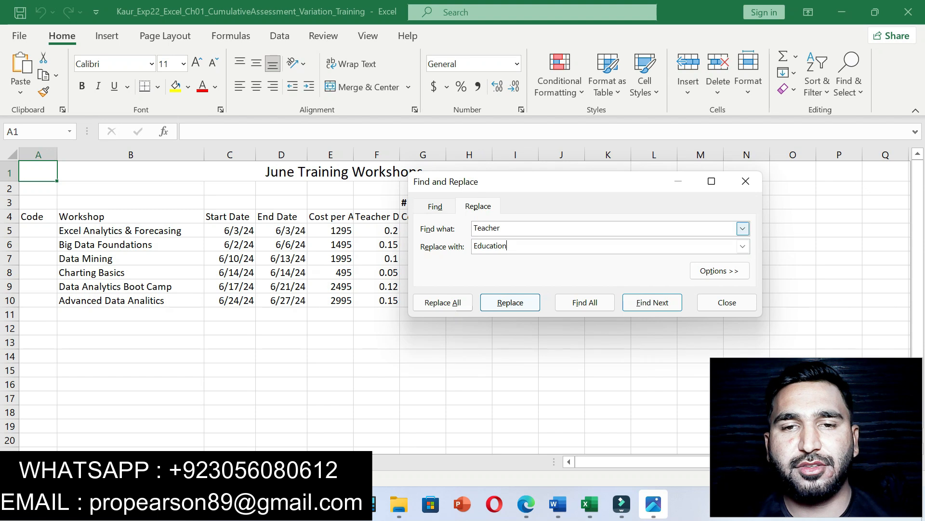
click(443, 303)
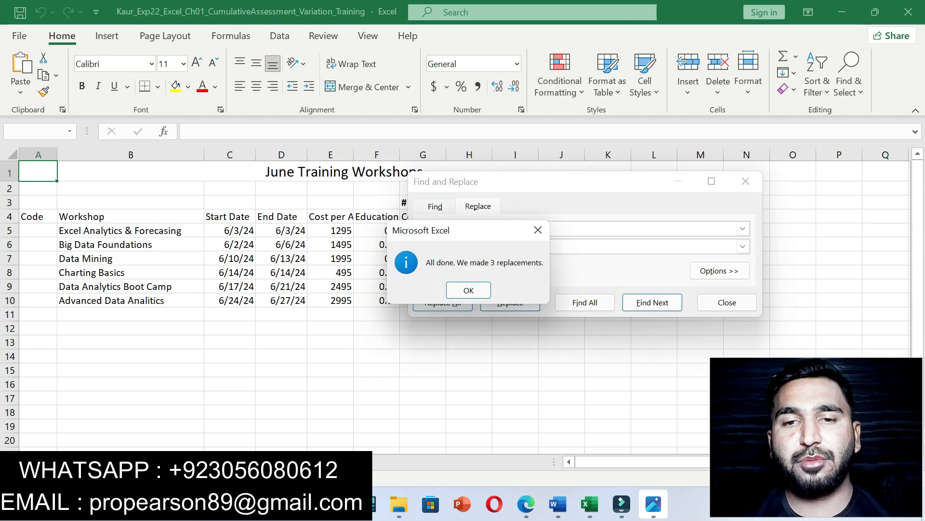
click(481, 292)
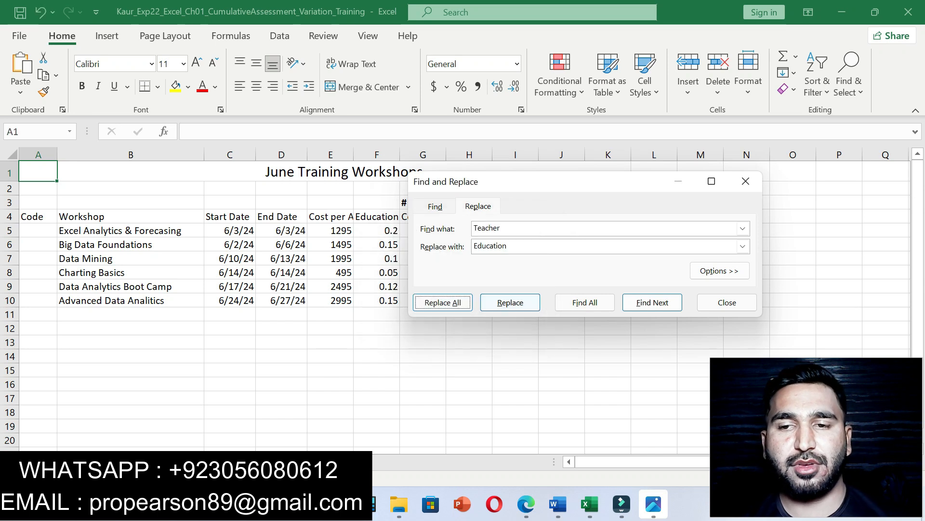
click(727, 302)
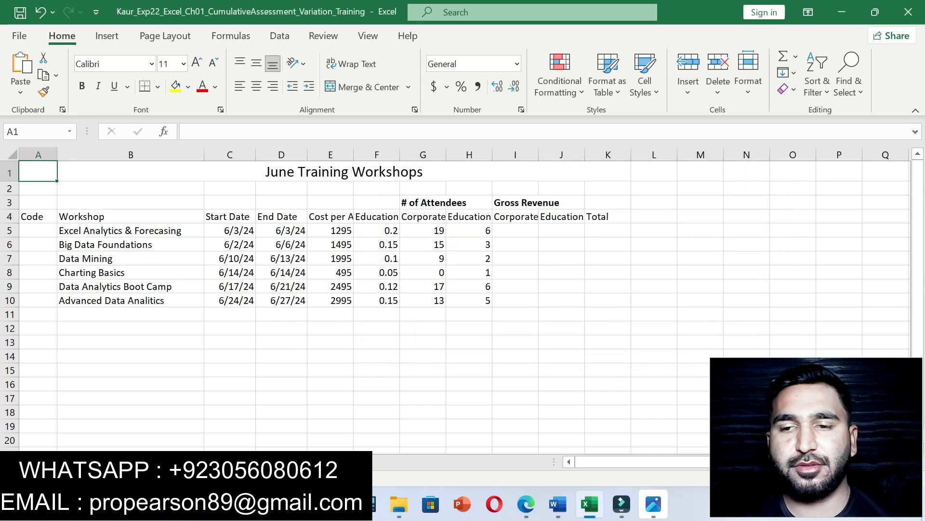
Step: Highlight step 3's spelling-check instruction in yellow in Word
mouse_move(558, 504)
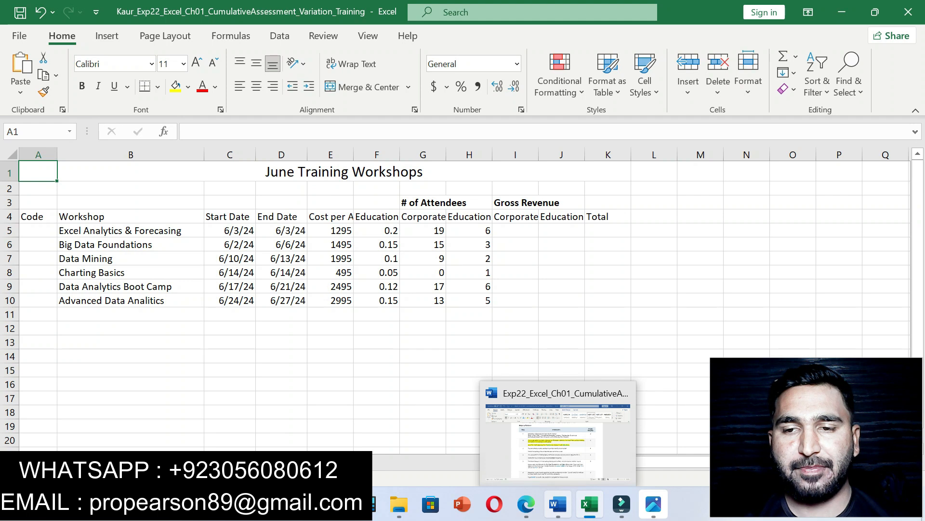
click(557, 434)
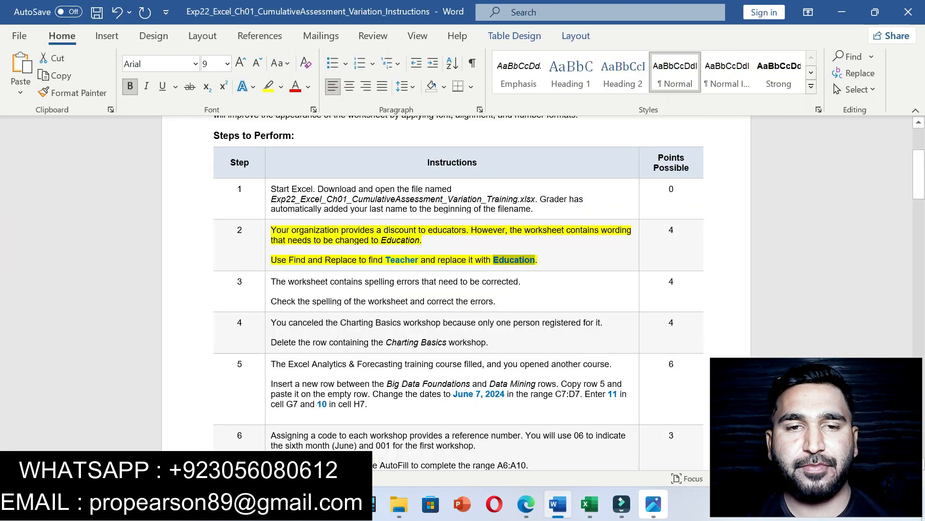
drag(271, 301, 496, 301)
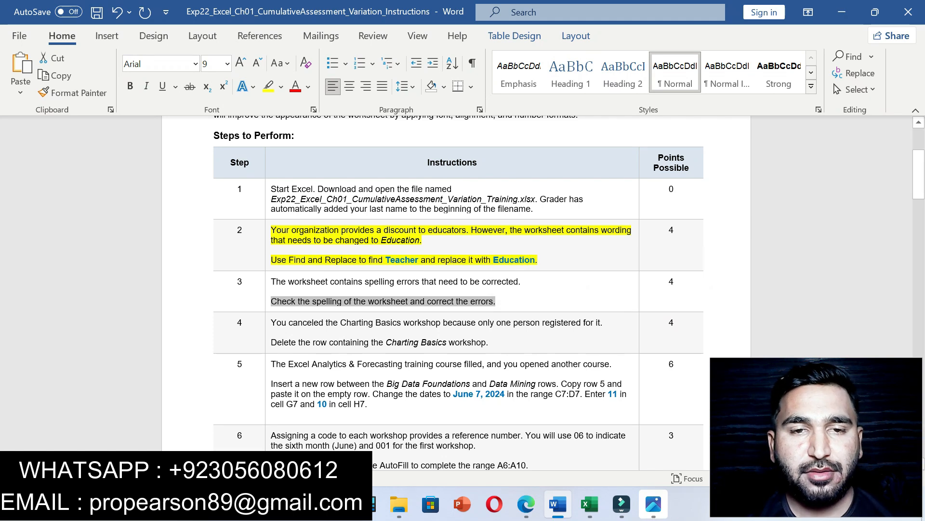
click(296, 301)
drag(270, 302, 498, 303)
click(555, 275)
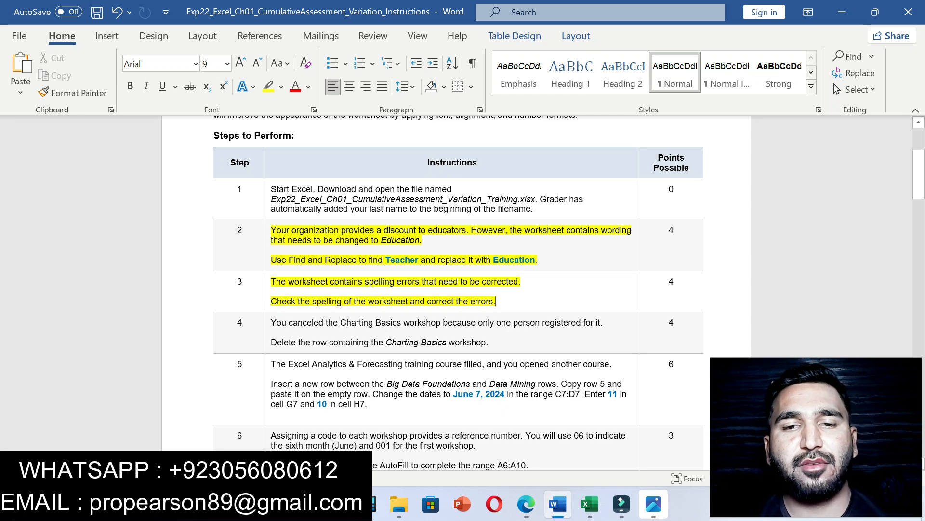
click(590, 503)
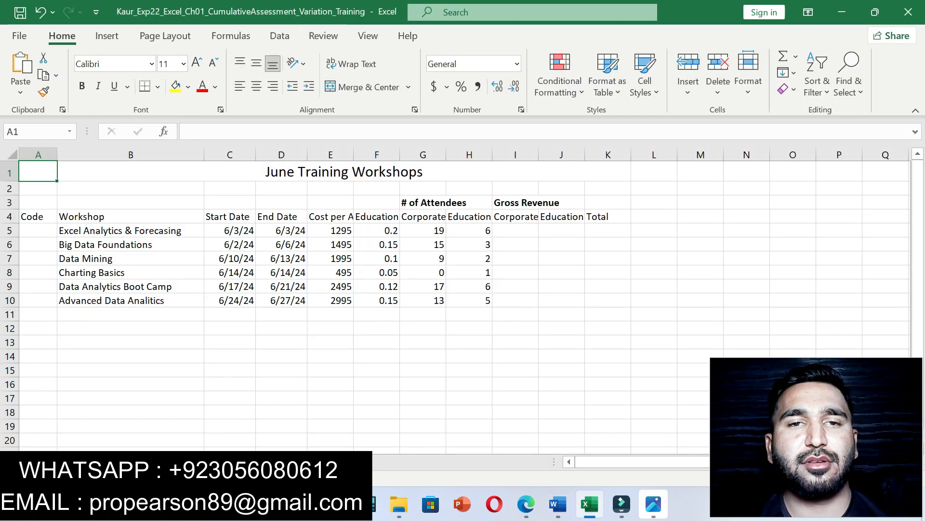
Step: Spell-check the sheet, accepting the Forecasting correction and changing Analitics to Analytics everywhere
click(323, 35)
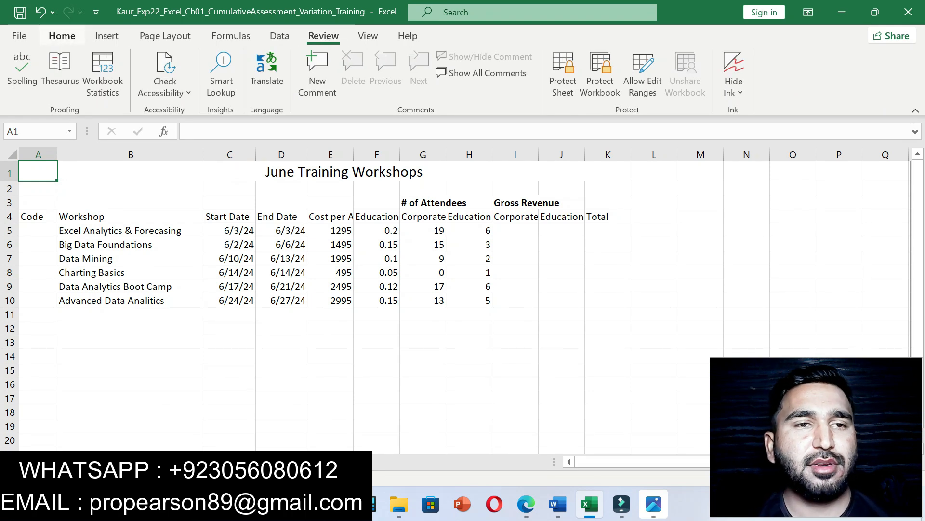
click(22, 70)
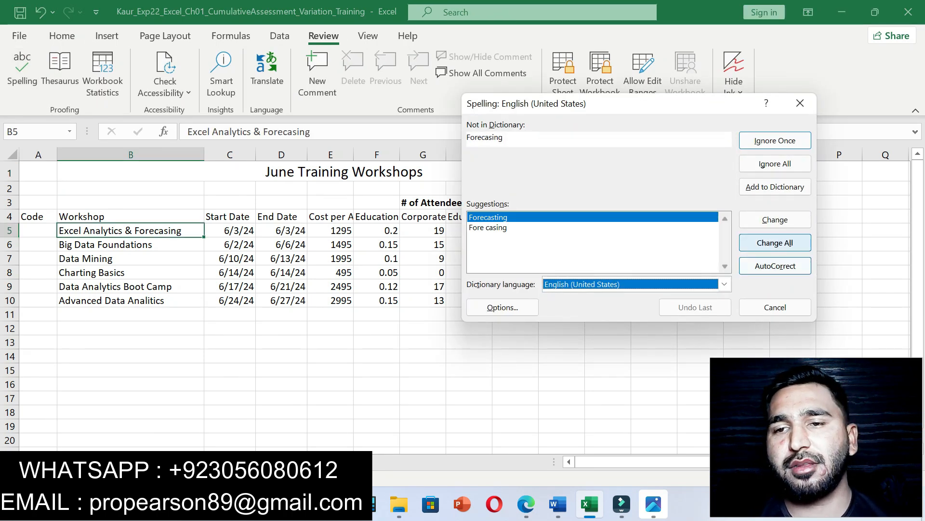
click(775, 242)
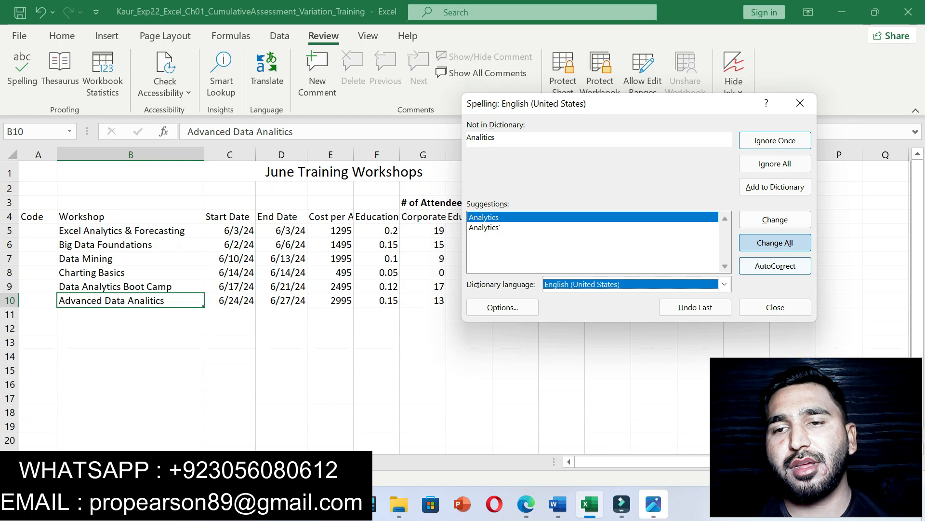
click(775, 243)
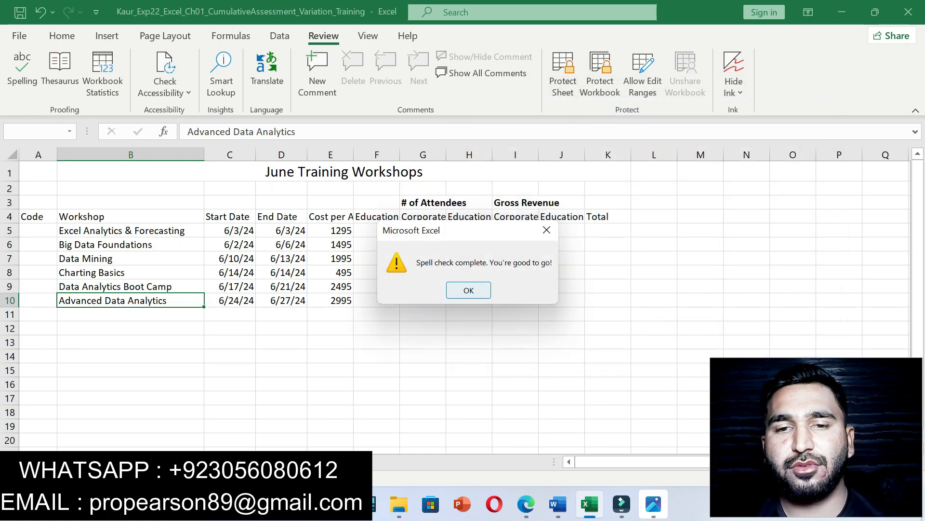
click(468, 290)
click(515, 343)
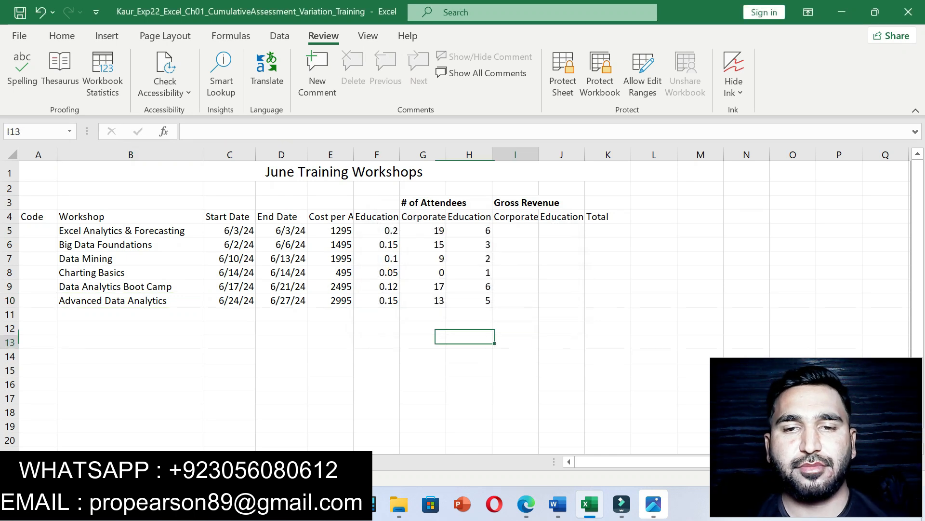
click(557, 504)
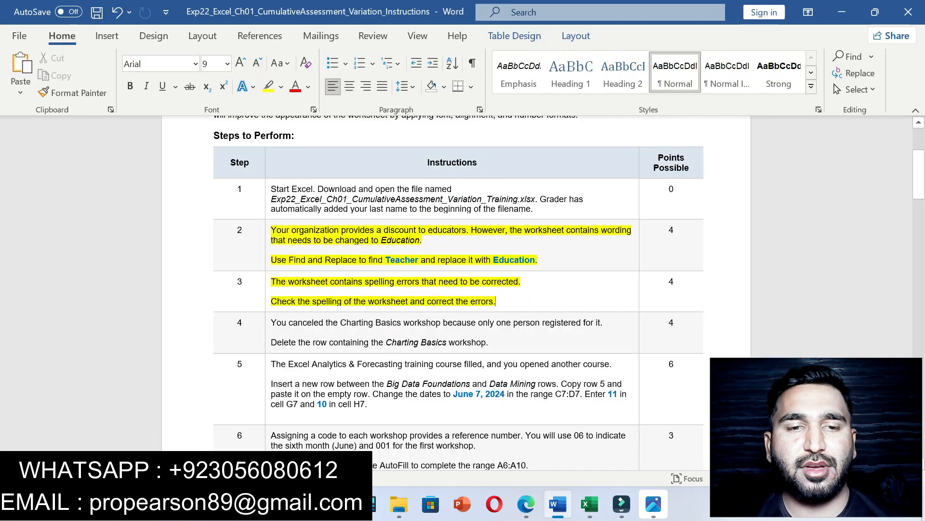
Step: Undo the yellow highlight on steps 2 and 3
key(ctrl+z)
key(ctrl+z)
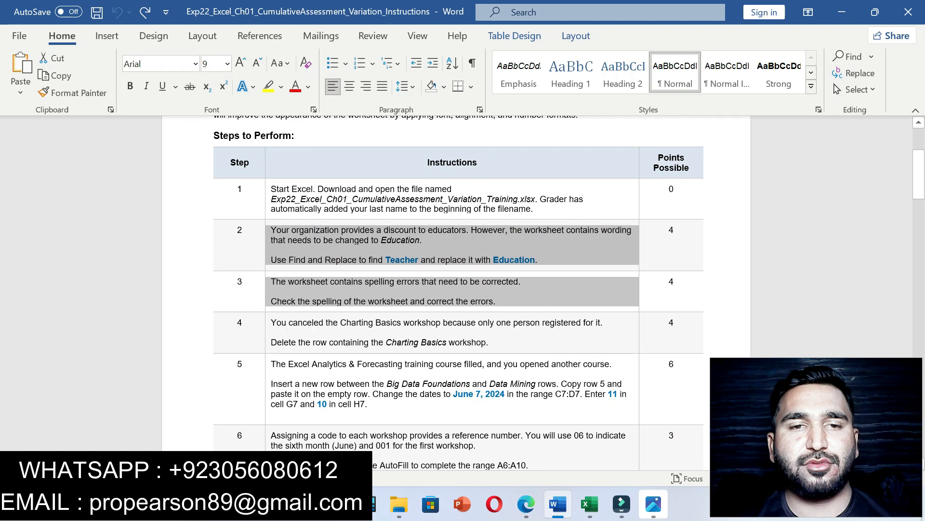
click(271, 291)
drag(918, 175, 919, 184)
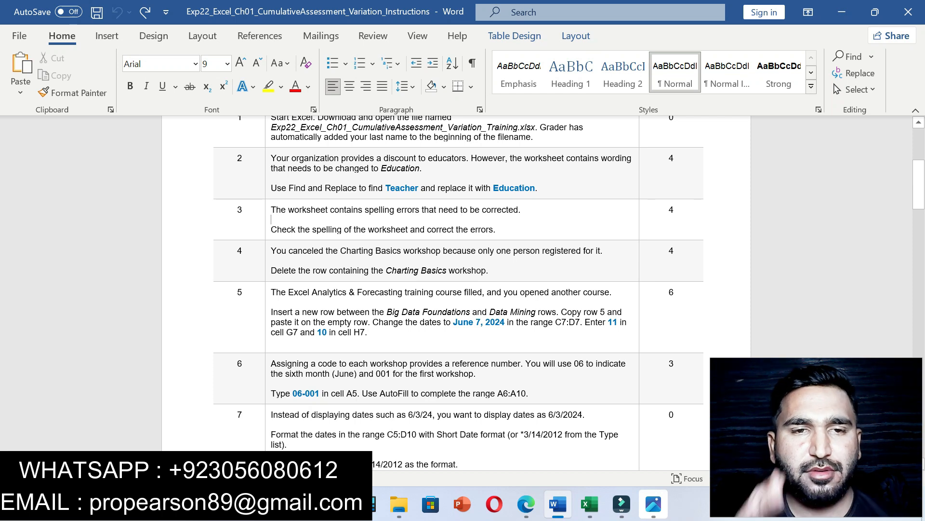
Step: Highlight step 4's instruction to delete the Charting Basics row in yellow
drag(271, 250, 488, 270)
click(543, 247)
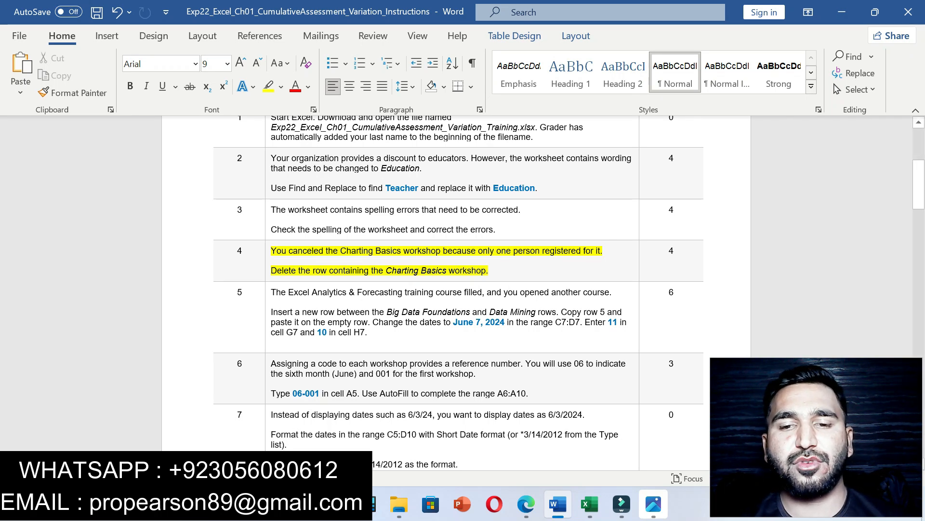
click(590, 504)
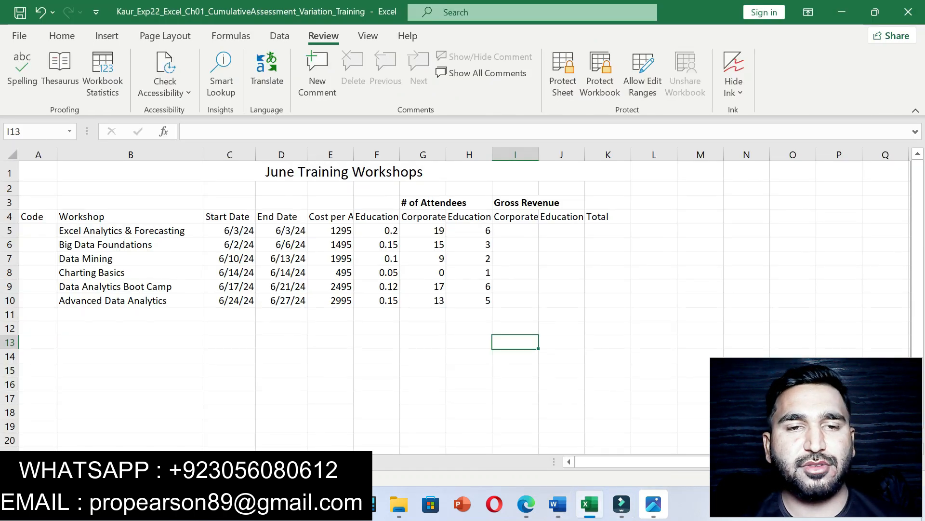
Step: Delete row 8, Charting Basics, from the workshops sheet
click(10, 272)
right_click(9, 273)
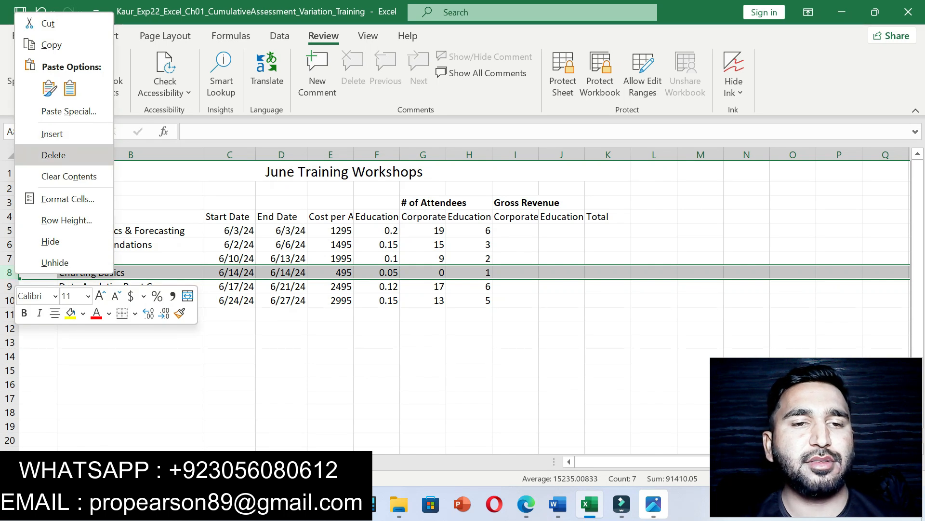
click(53, 155)
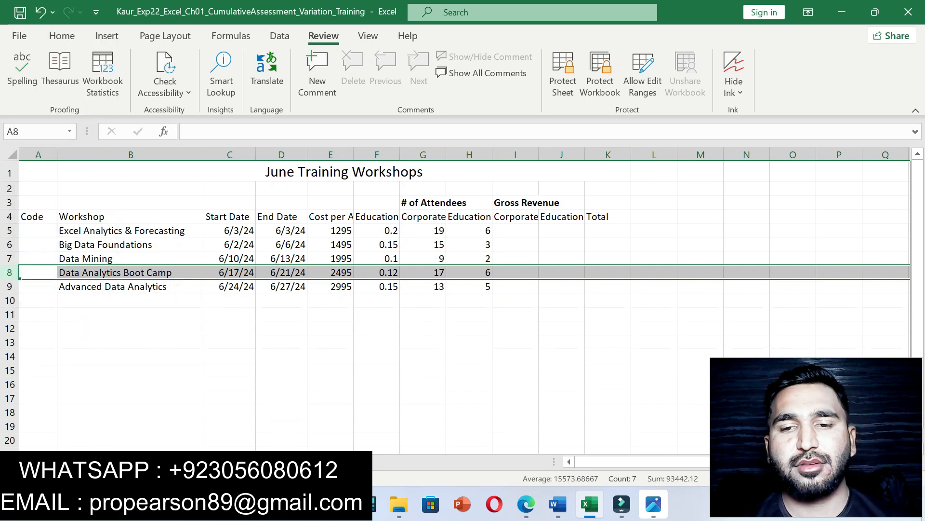
click(559, 504)
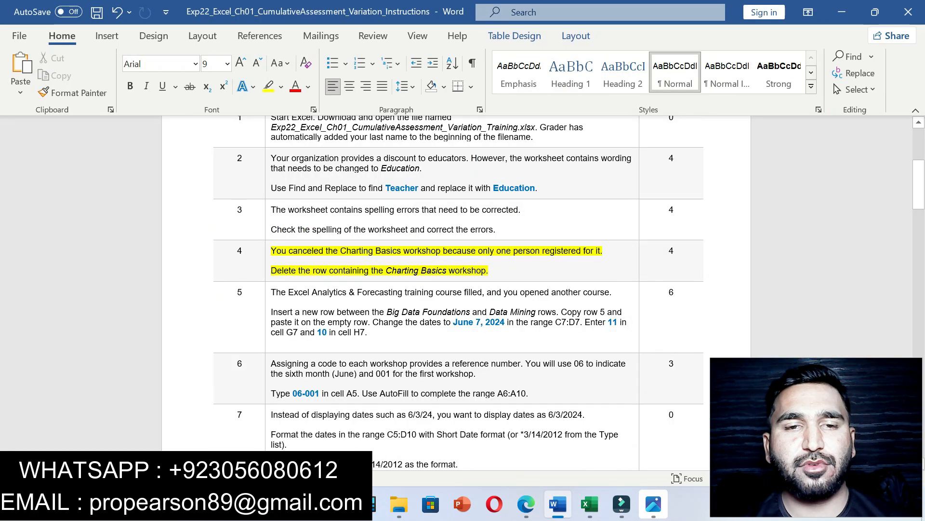
Step: Move the yellow highlight from step 4 to step 5 about inserting a new row
key(ctrl+z)
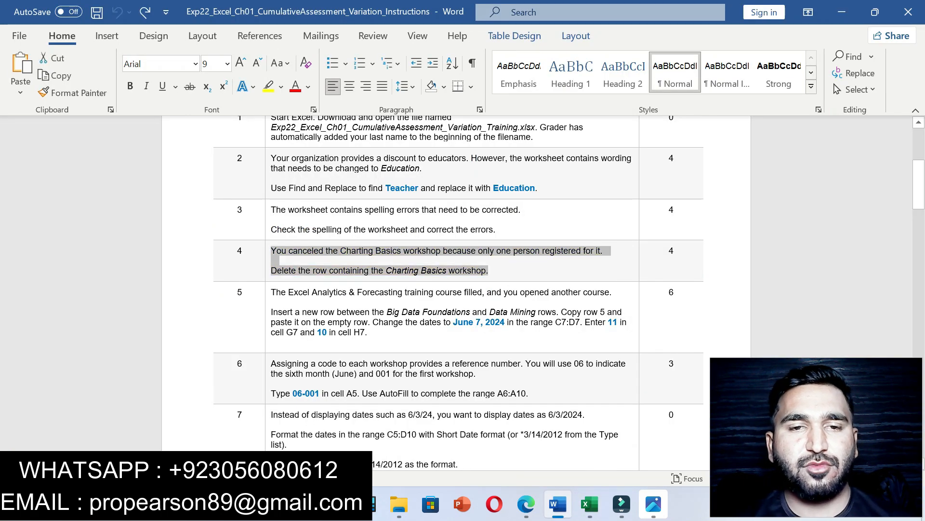
drag(271, 292, 367, 332)
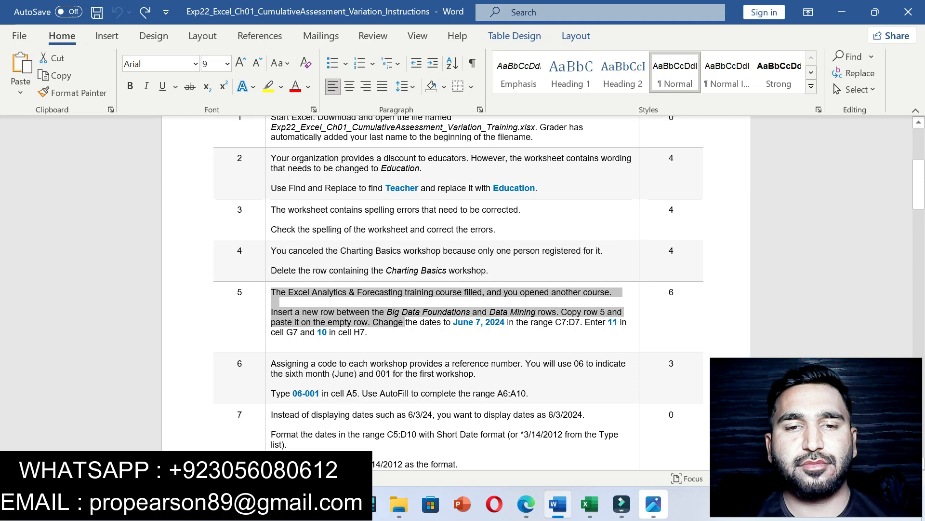
click(448, 311)
click(271, 342)
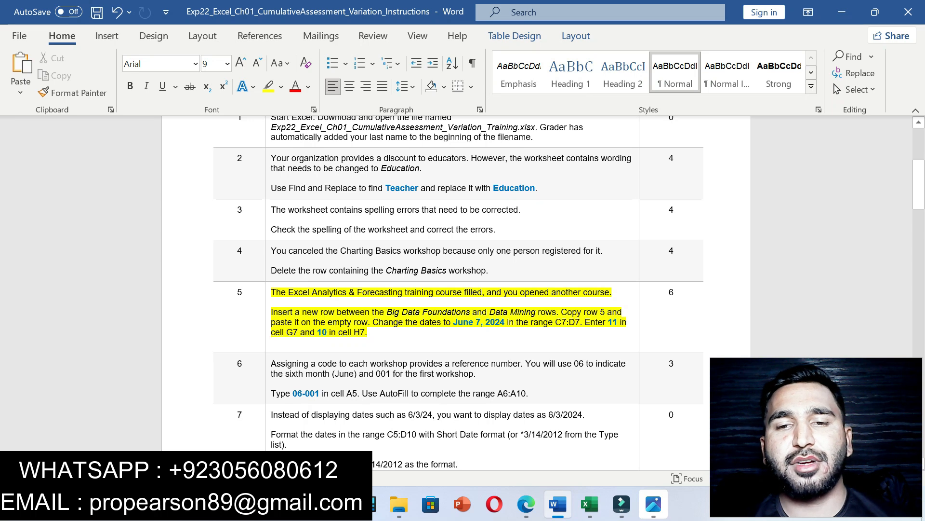
drag(271, 312, 538, 312)
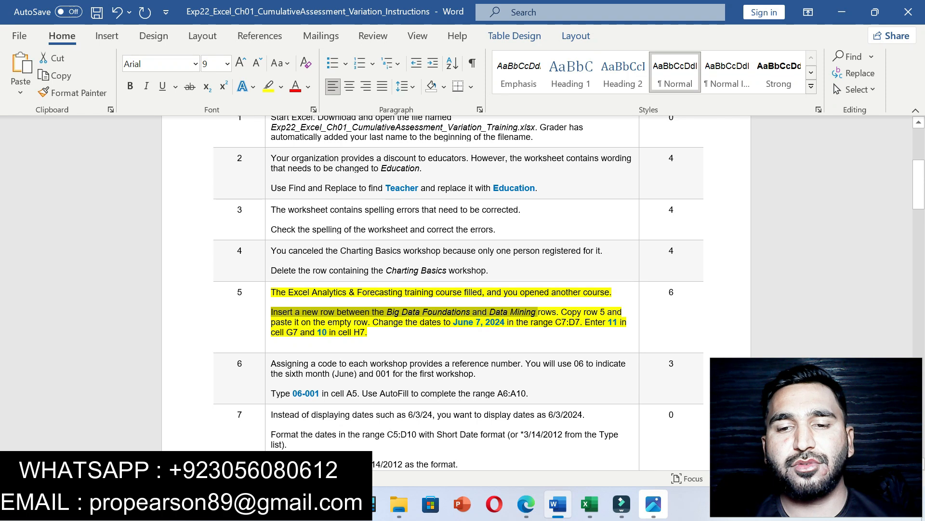
click(590, 504)
Step: Insert a blank row 7 above the Data Mining workshop
click(131, 315)
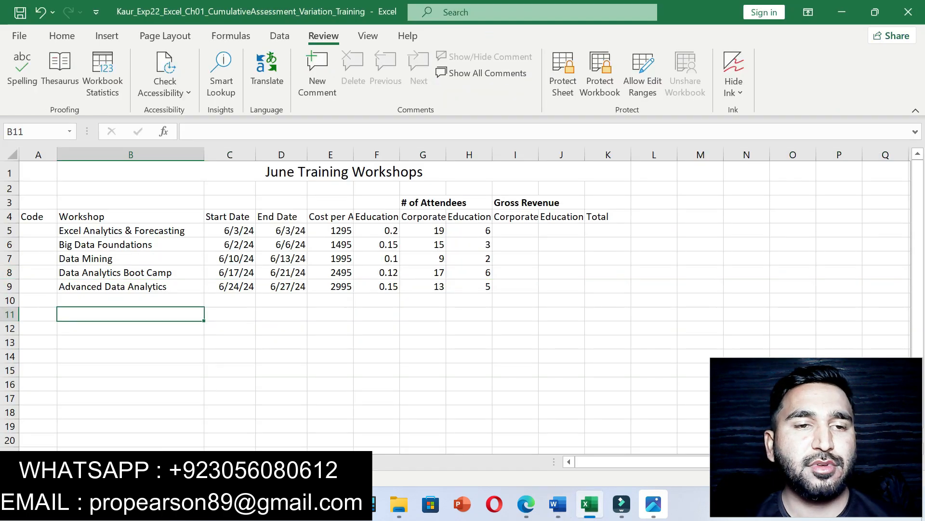
click(9, 259)
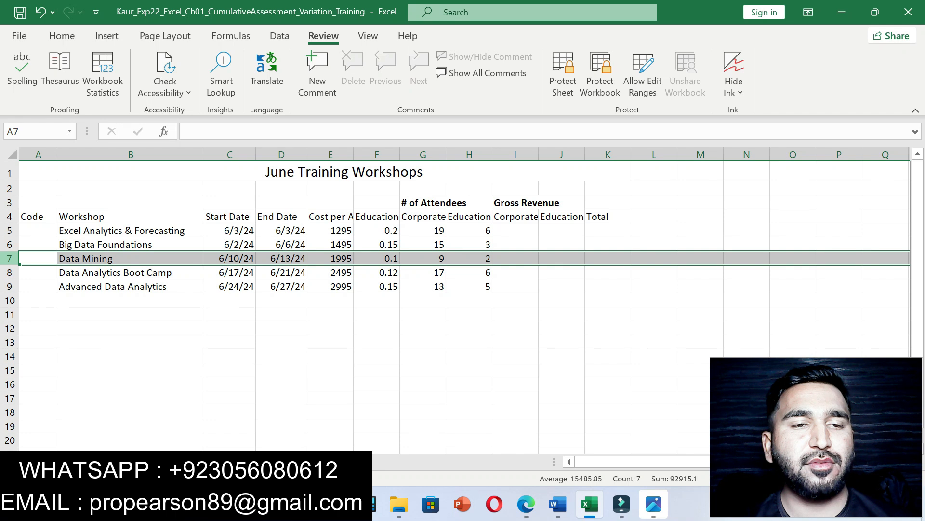
right_click(15, 258)
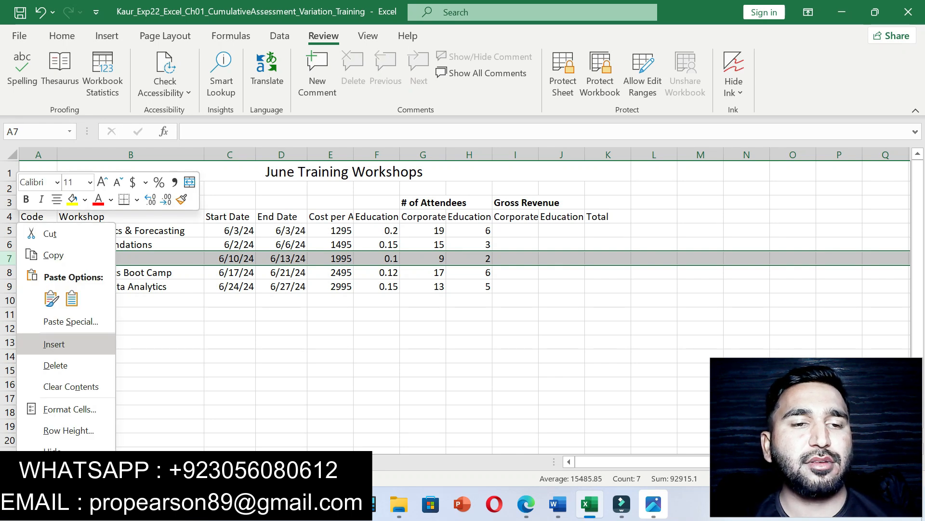
click(53, 344)
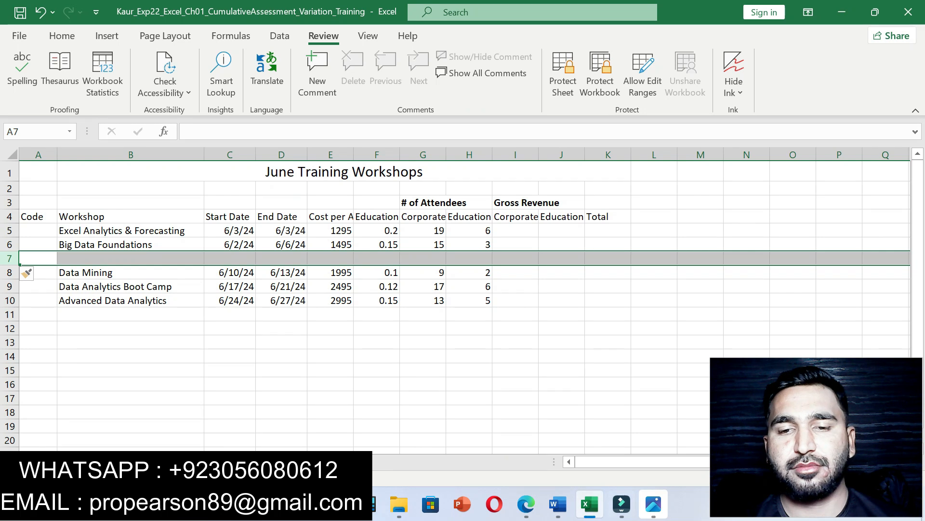
Step: Review the Word instruction to copy row 5 into the new row
click(557, 504)
drag(561, 312, 606, 322)
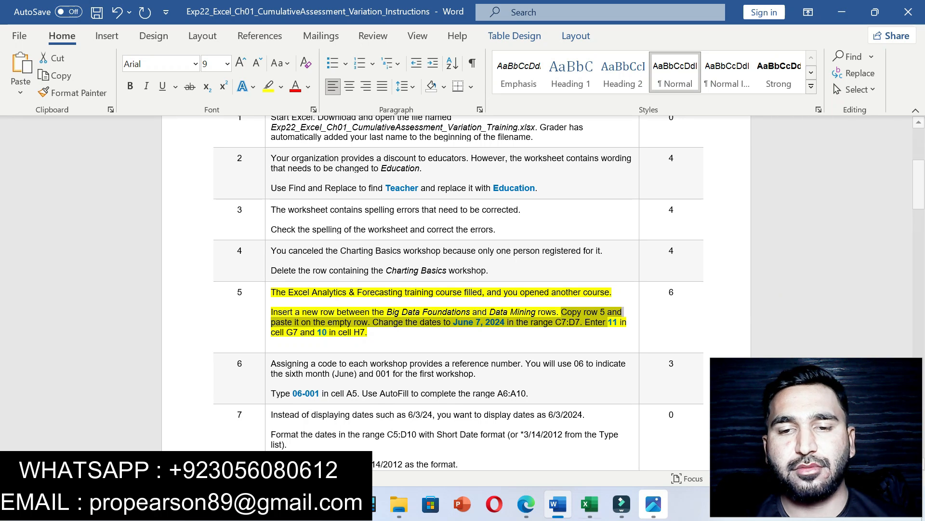
click(590, 504)
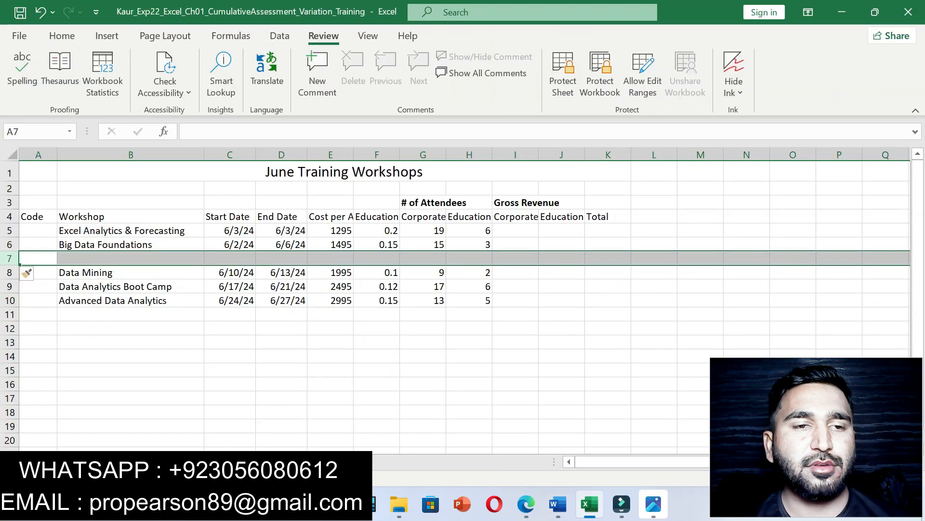
Step: Copy row 5, Excel Analytics & Forecasting, and paste it into row 7
click(8, 230)
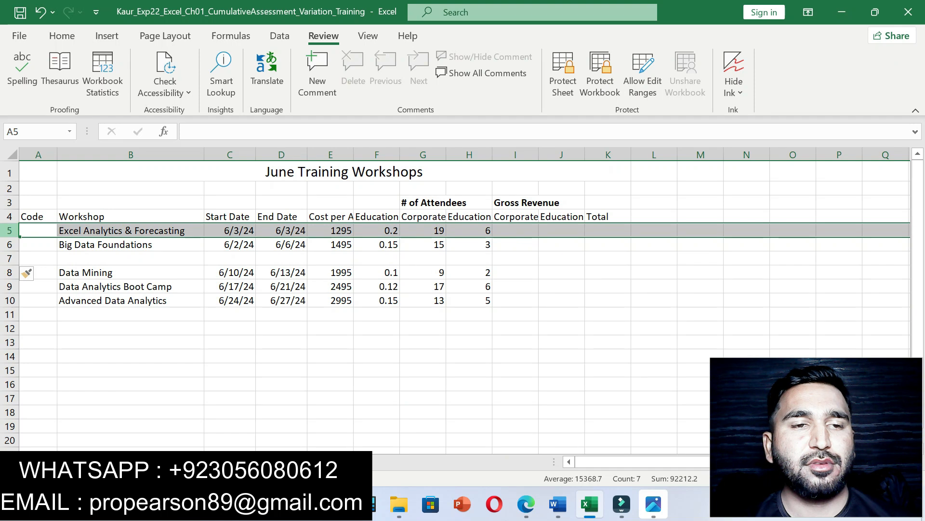
right_click(9, 231)
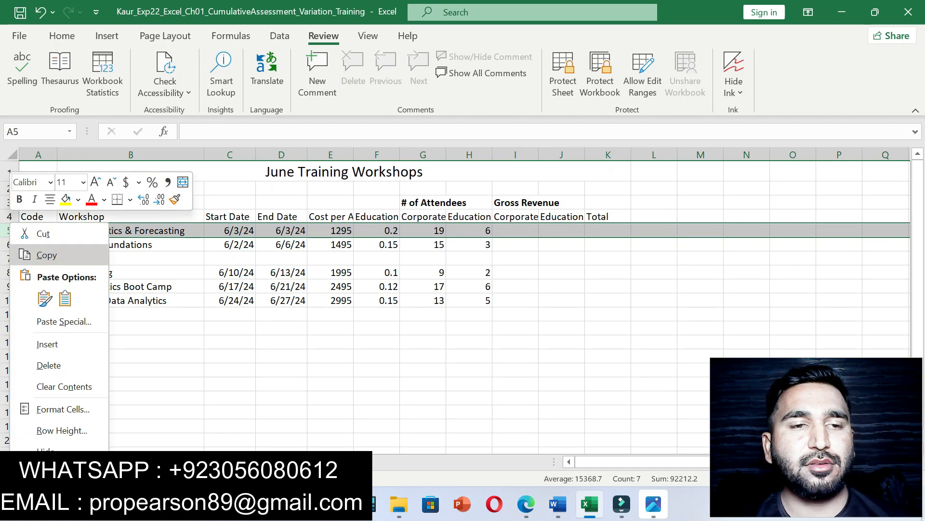
click(46, 254)
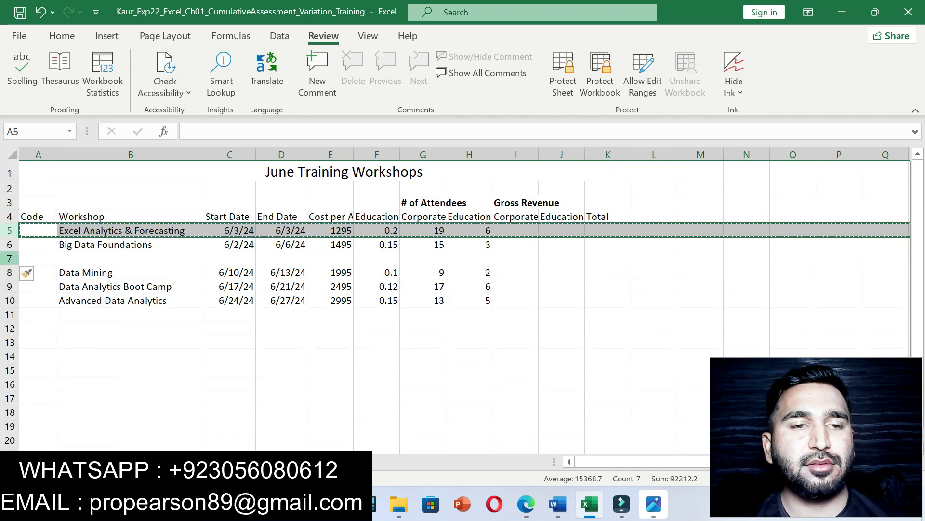
click(9, 258)
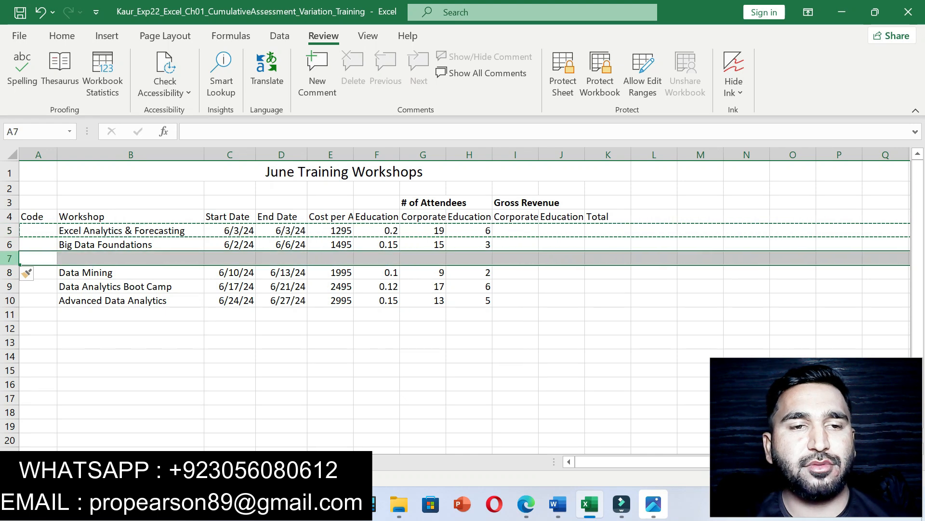
key(ctrl+v)
click(131, 356)
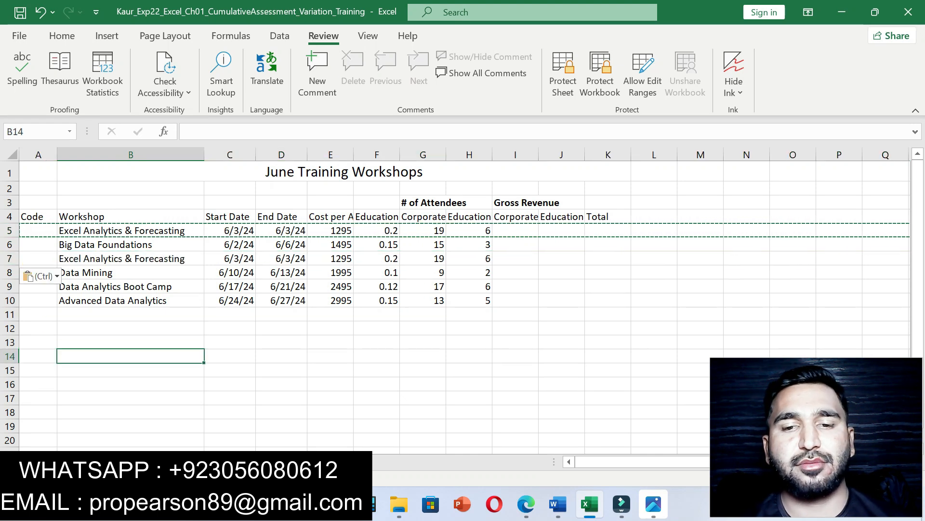
Step: Review the Word instruction to change the dates in C7:D7
click(558, 503)
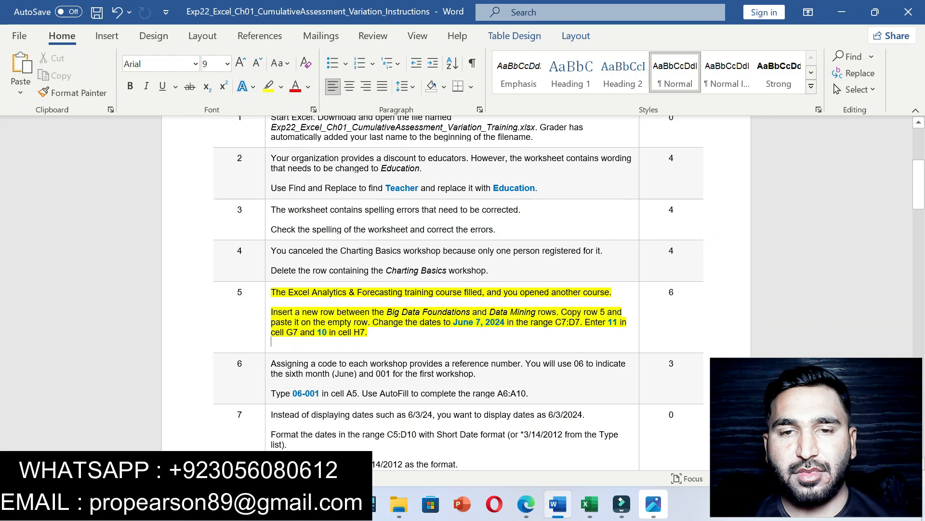
mouse_move(372, 322)
mouse_down()
mouse_move(563, 322)
mouse_move(376, 332)
mouse_up()
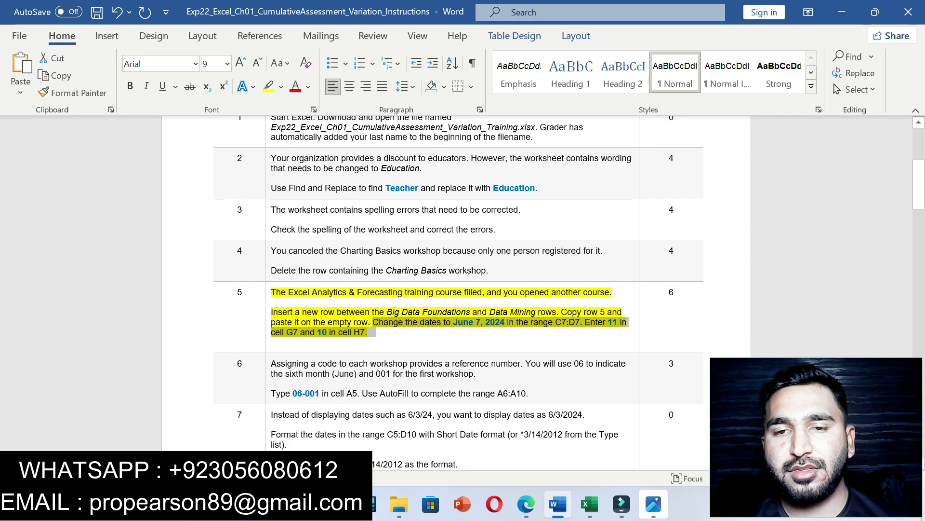
click(568, 322)
drag(555, 322, 580, 322)
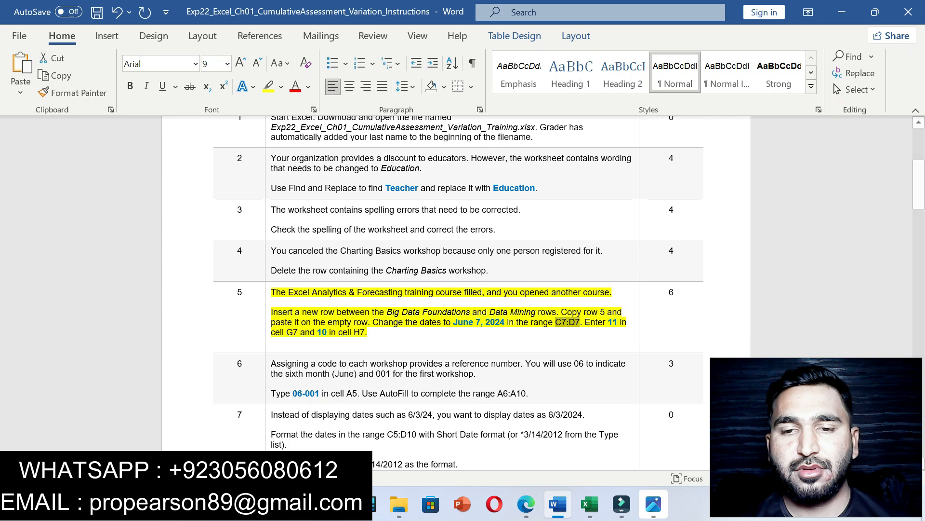
click(590, 503)
Step: Jump to C7:D7 and replace C7's start date with June 7, 2024 copied from the instructions
click(34, 132)
key(ctrl+v)
key(Return)
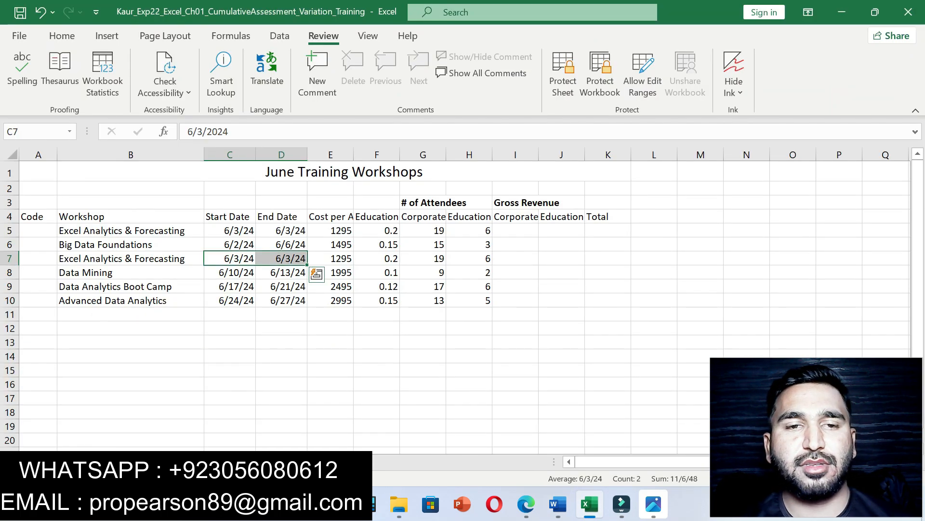
click(557, 503)
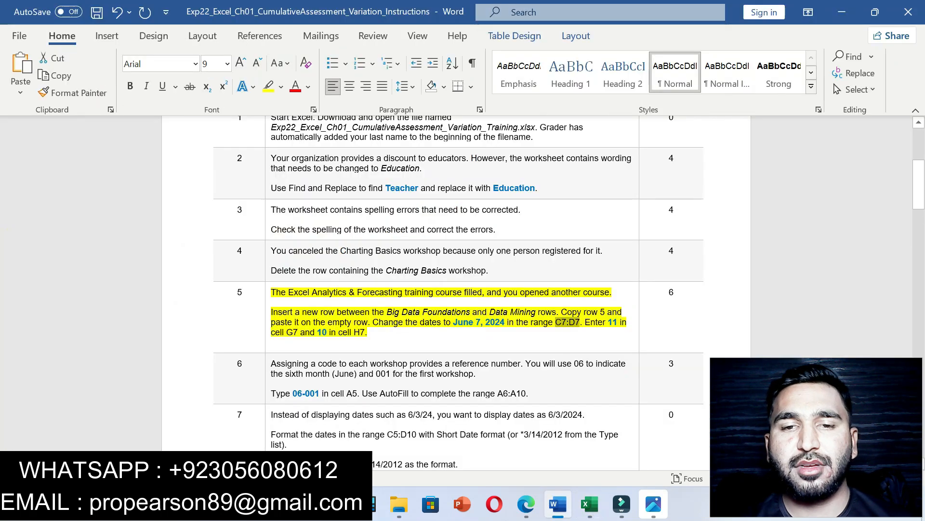
drag(453, 322, 507, 321)
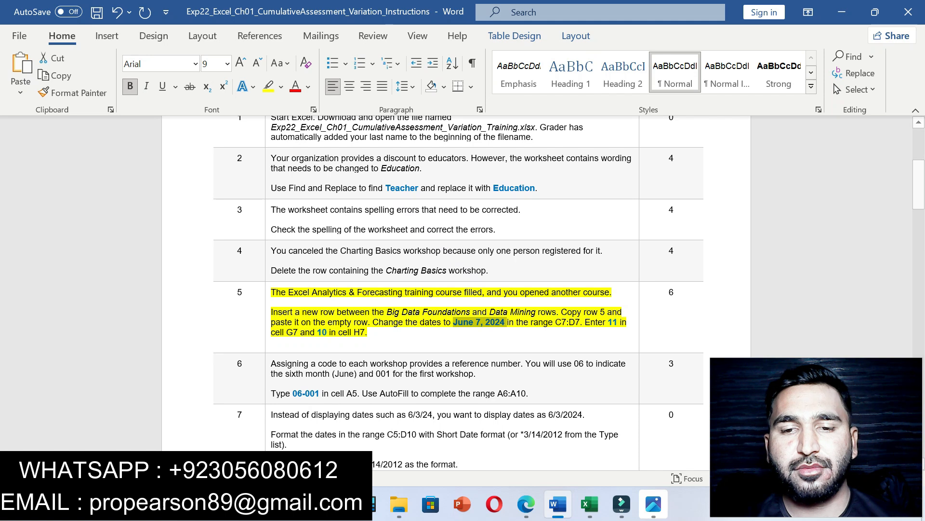
click(590, 504)
drag(228, 131, 187, 131)
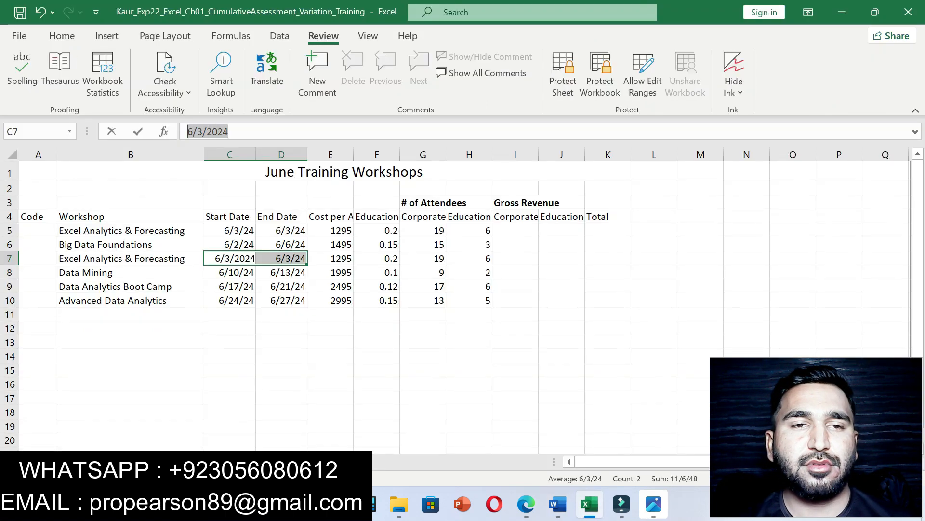
key(ctrl+v)
key(Return)
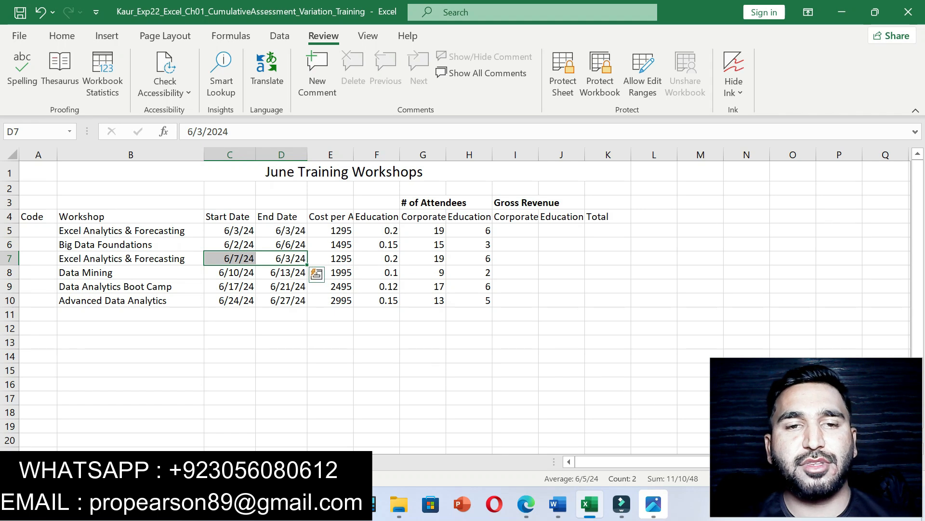
Step: Read the G7 and H7 attendee instruction and select Corporate attendee cell G7
click(557, 504)
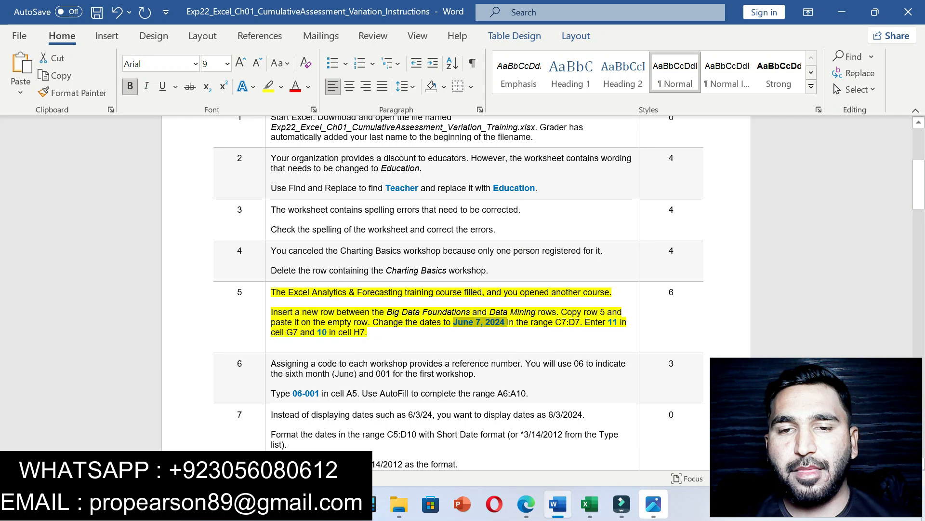
drag(585, 322, 375, 333)
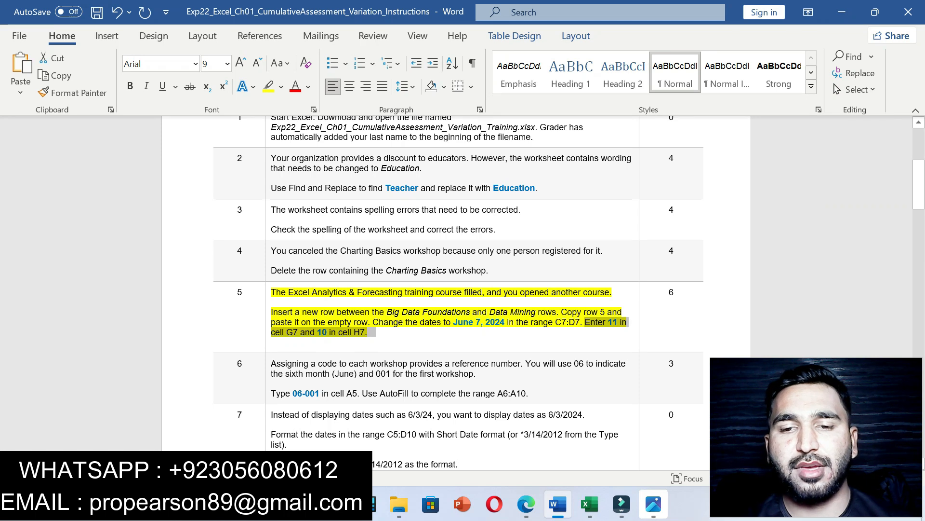
click(589, 504)
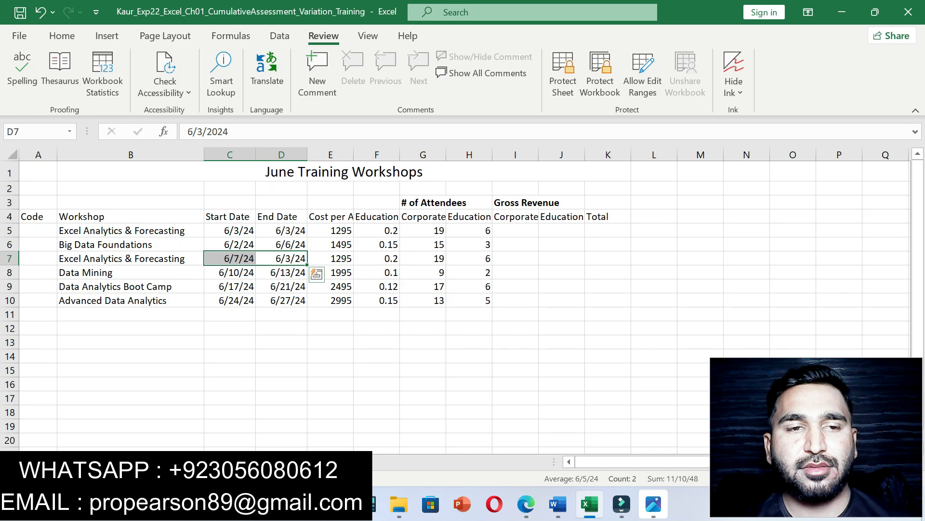
click(423, 258)
click(558, 504)
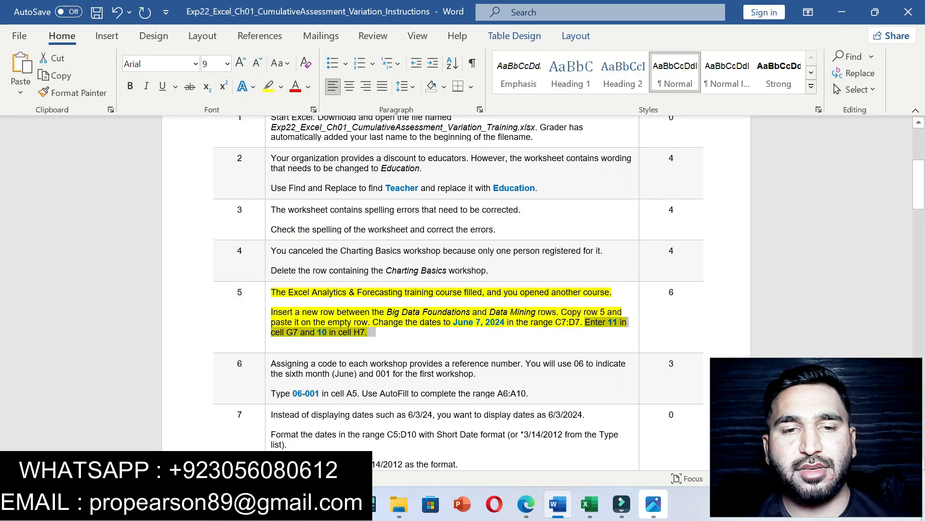
Step: Enter 11 Corporate attendees in G7
click(590, 504)
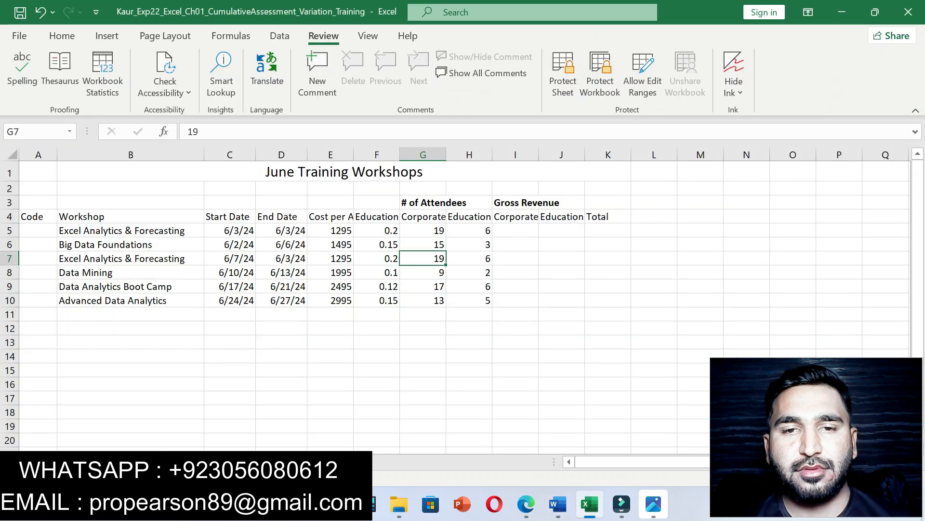
text(11)
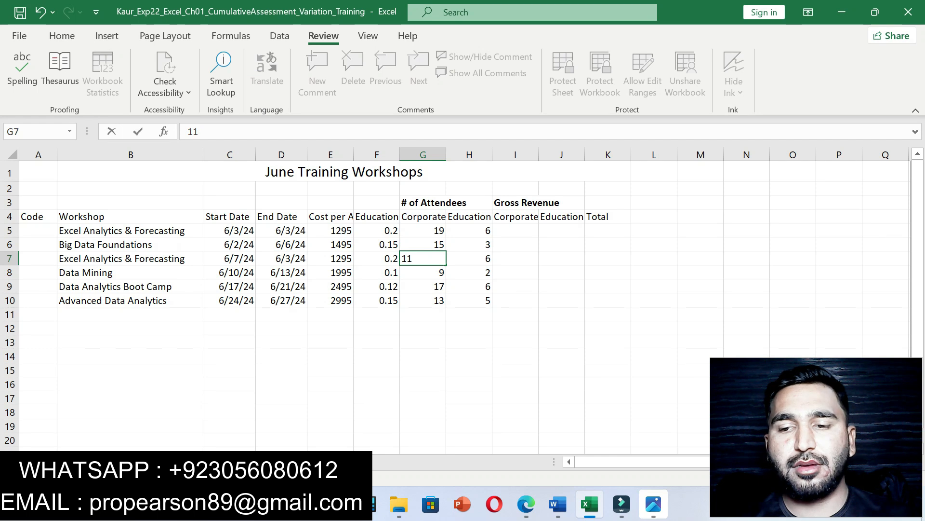
key(Return)
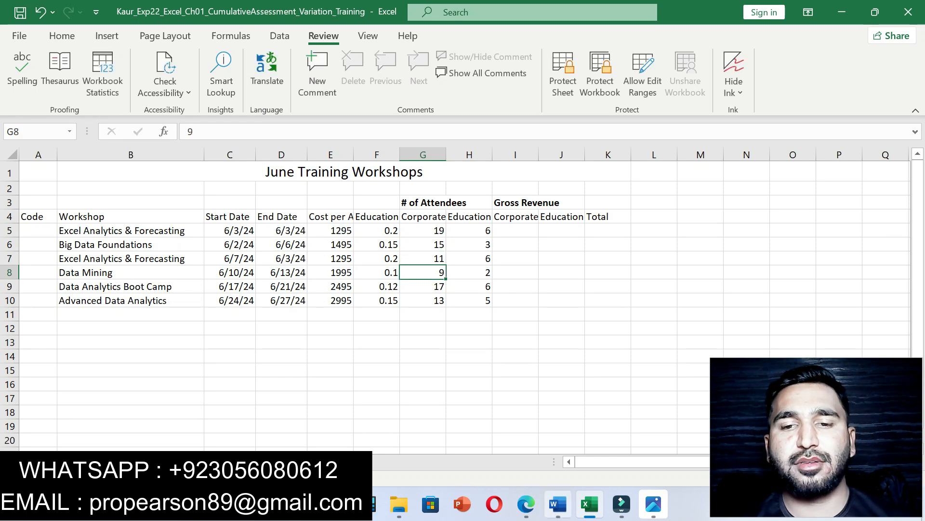
click(558, 503)
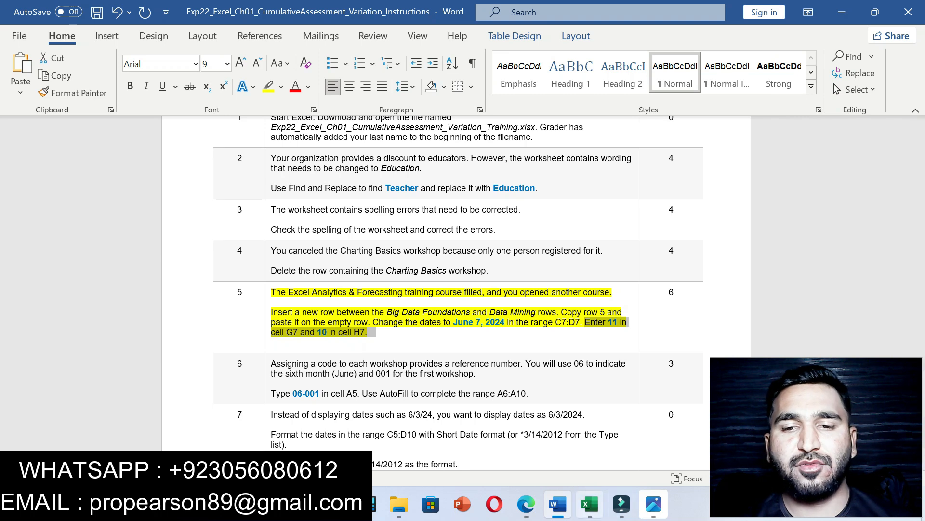
Step: Enter 10 Education attendees in H7, then clear step 5's yellow highlight in Word
click(589, 503)
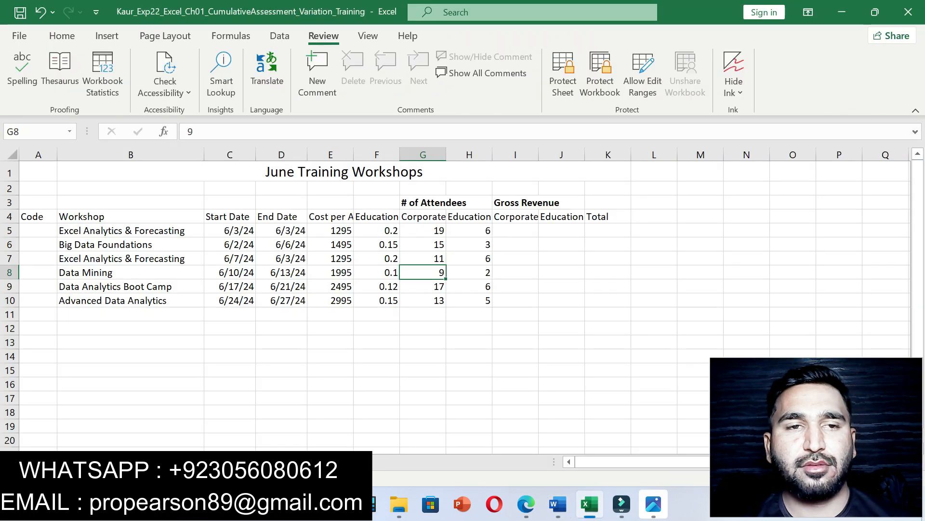
key(Right)
key(shift+Up)
key(Up)
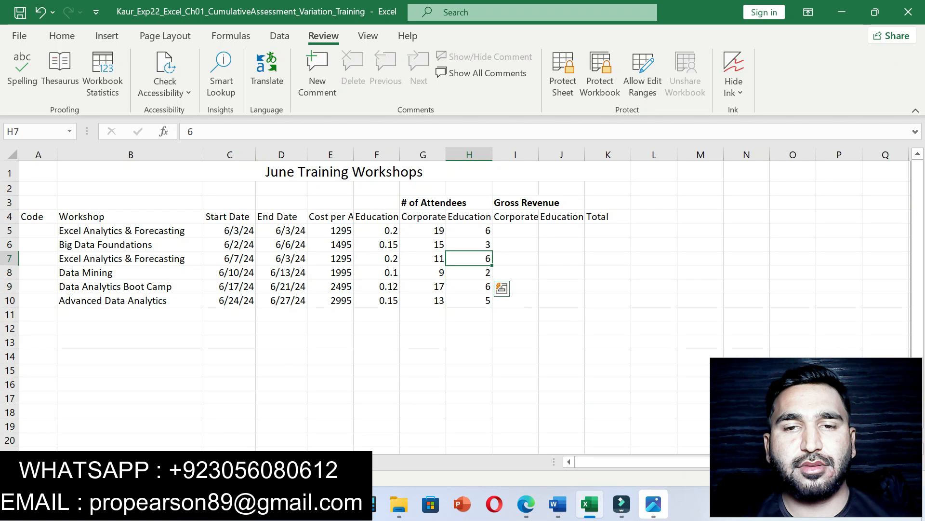
text(10)
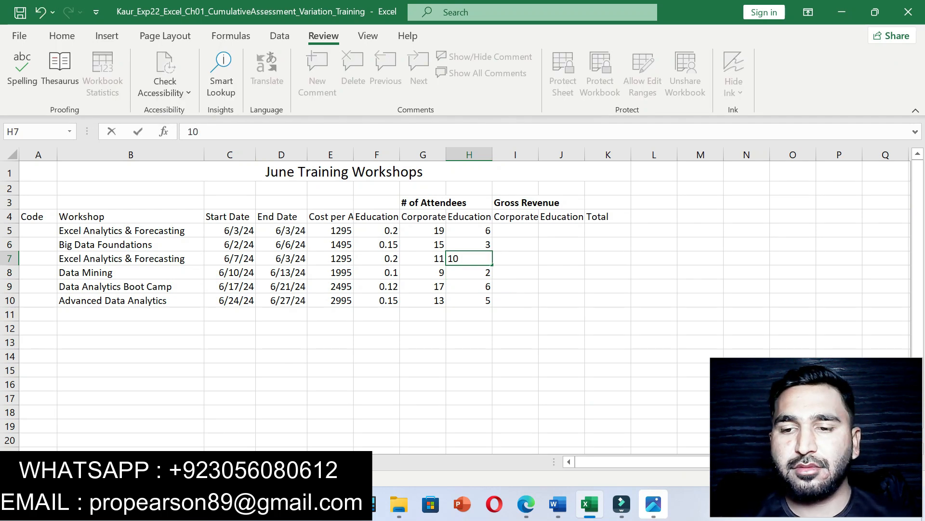
key(Return)
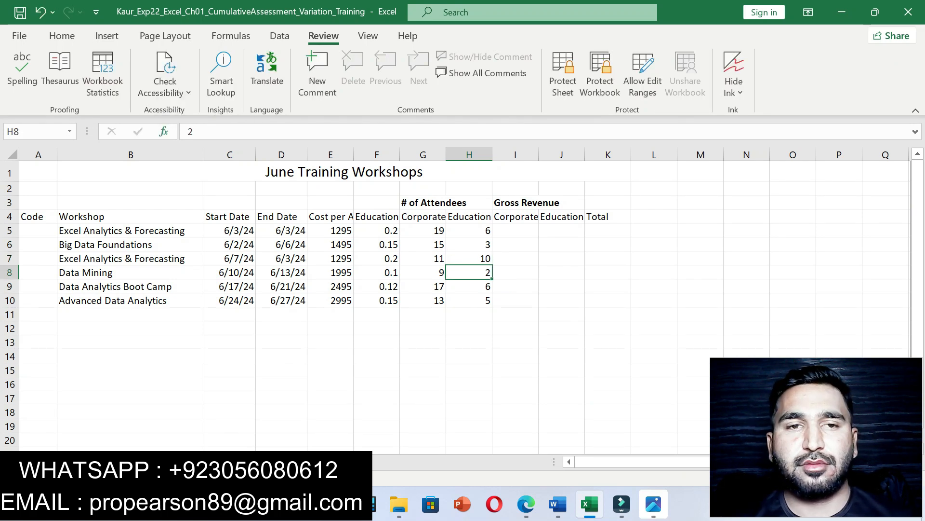
click(557, 503)
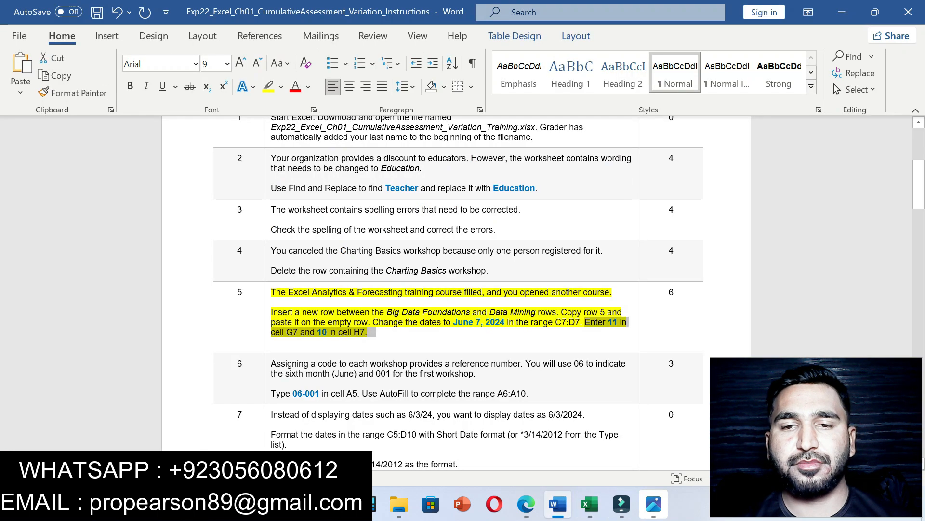
key(ctrl+z)
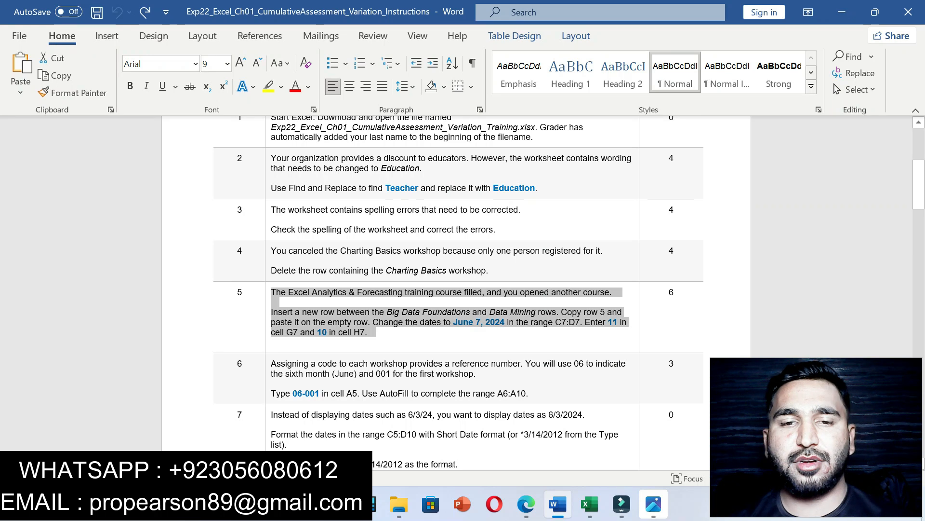
Step: Highlight step 6's text in yellow and select its code 06-001
drag(271, 363, 529, 393)
click(589, 369)
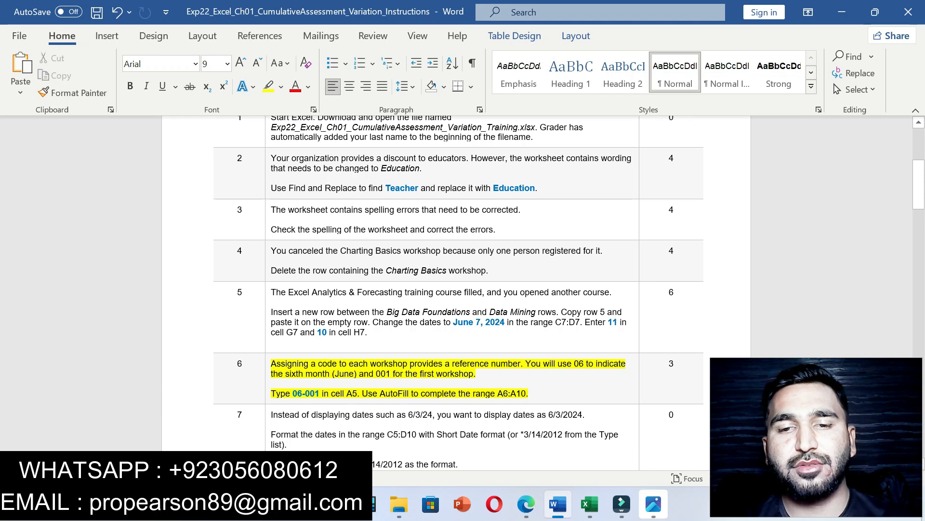
drag(292, 393, 321, 393)
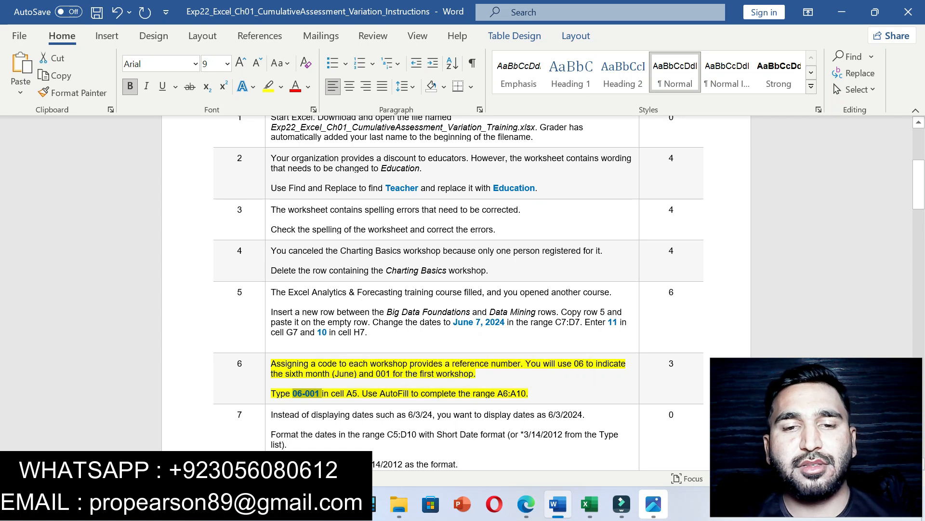
Step: Enter the first workshop code 06-001 in A5
click(590, 504)
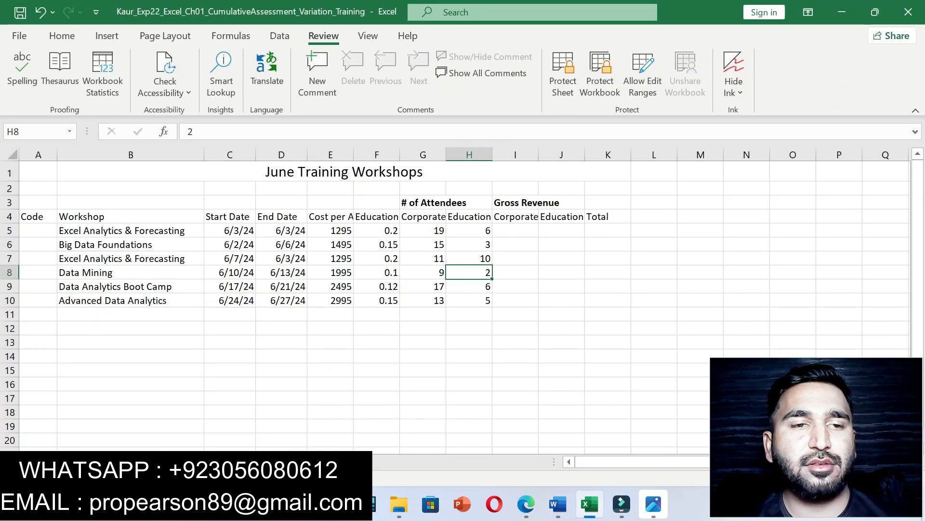
click(38, 230)
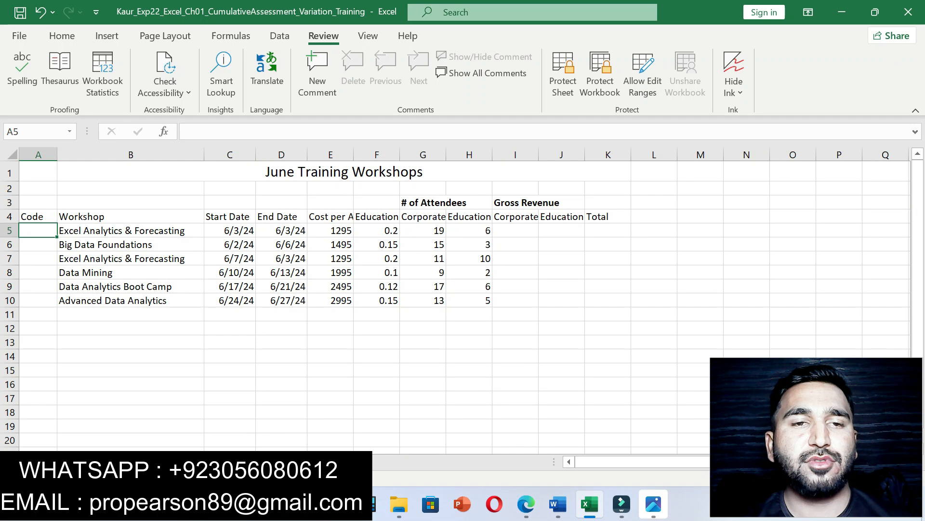
text(06-001)
key(Return)
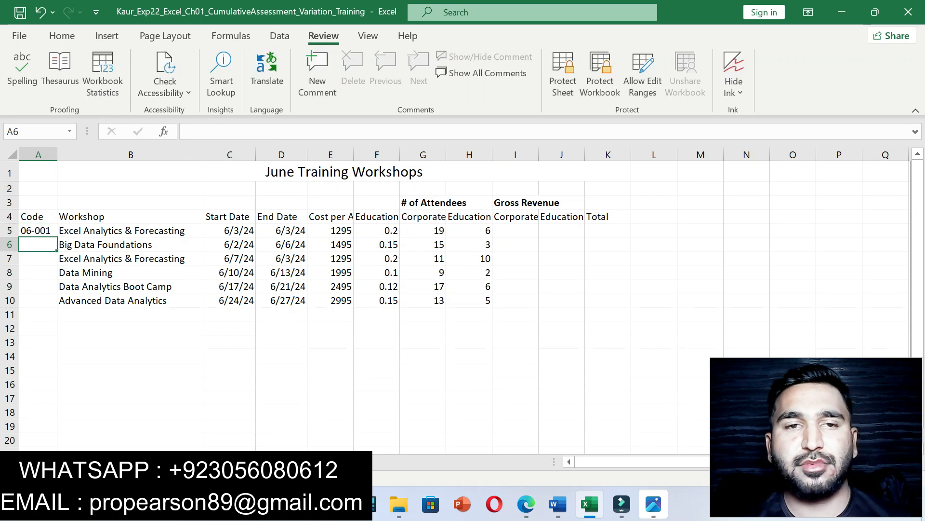
click(38, 231)
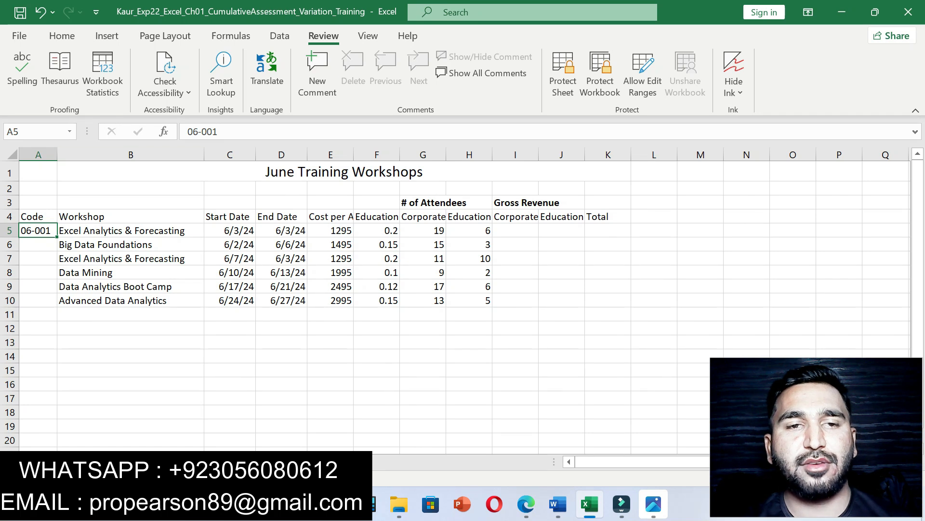
Step: AutoFill A6:A10 from A5 so the codes run through 06-006
click(558, 504)
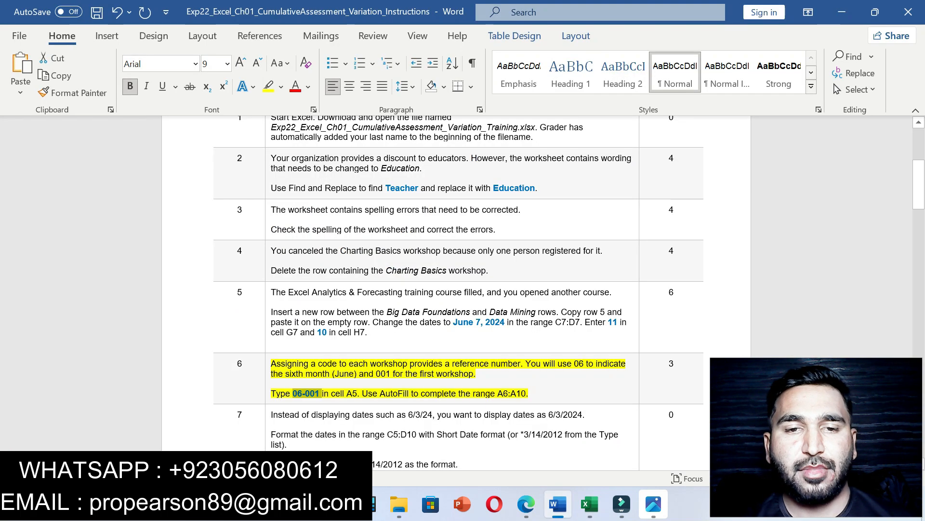
drag(362, 394, 530, 393)
click(540, 395)
click(590, 504)
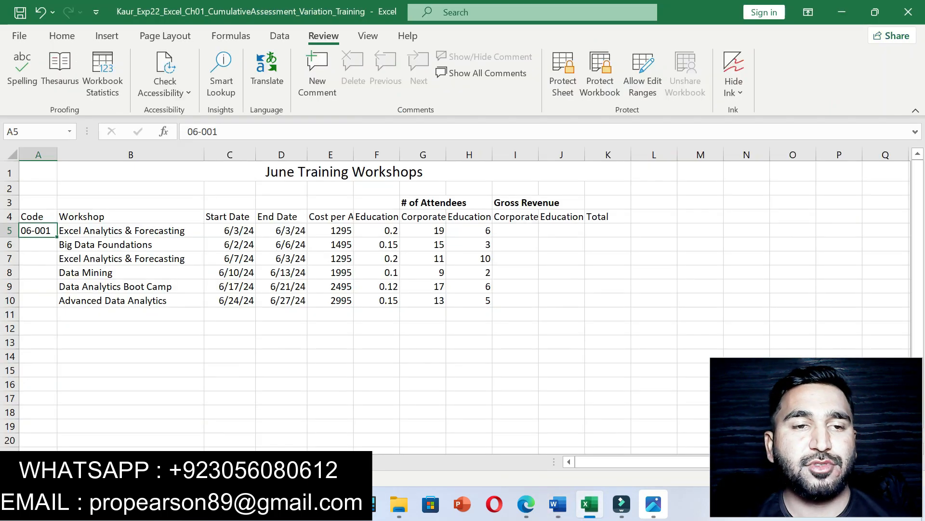
drag(57, 236, 56, 307)
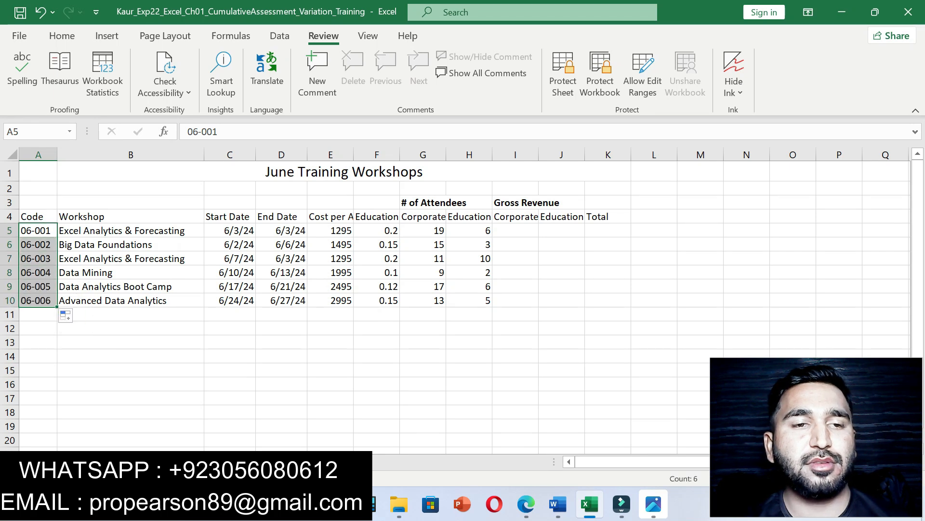
click(130, 342)
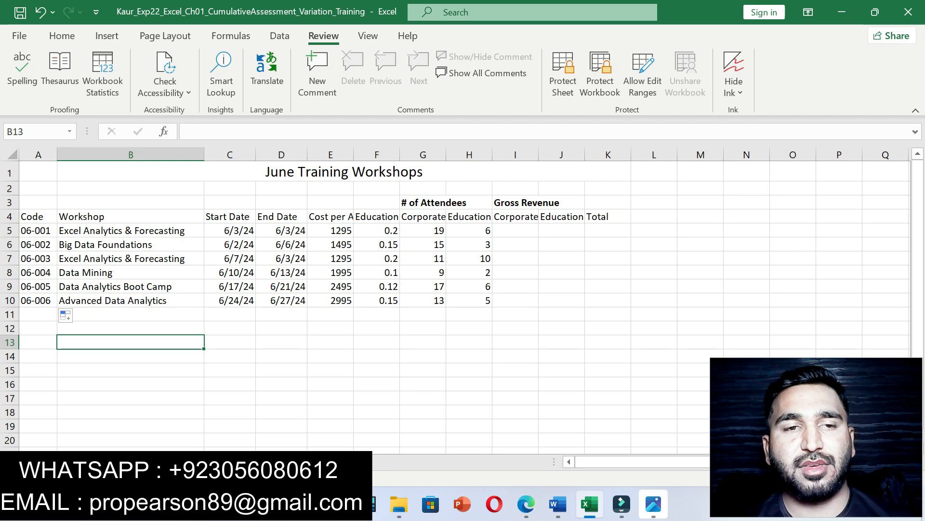
Step: Remove step 6's yellow highlight in the Word instructions
click(559, 505)
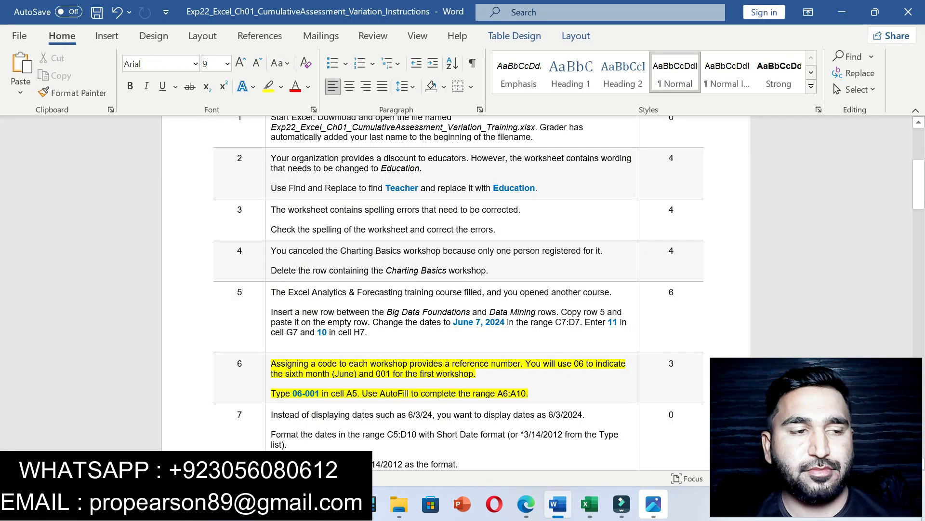
key(ctrl+z)
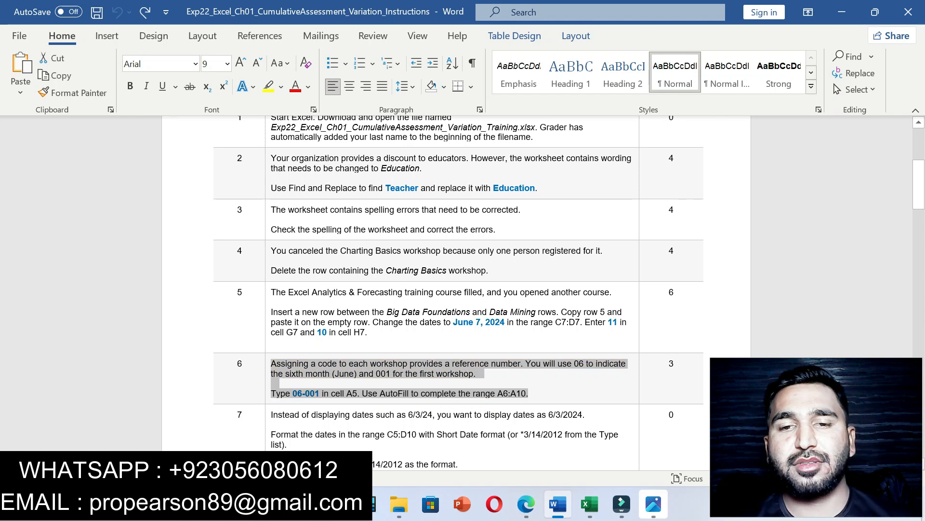
click(529, 322)
mouse_move(919, 184)
mouse_down()
mouse_move(919, 208)
mouse_move(919, 170)
mouse_up()
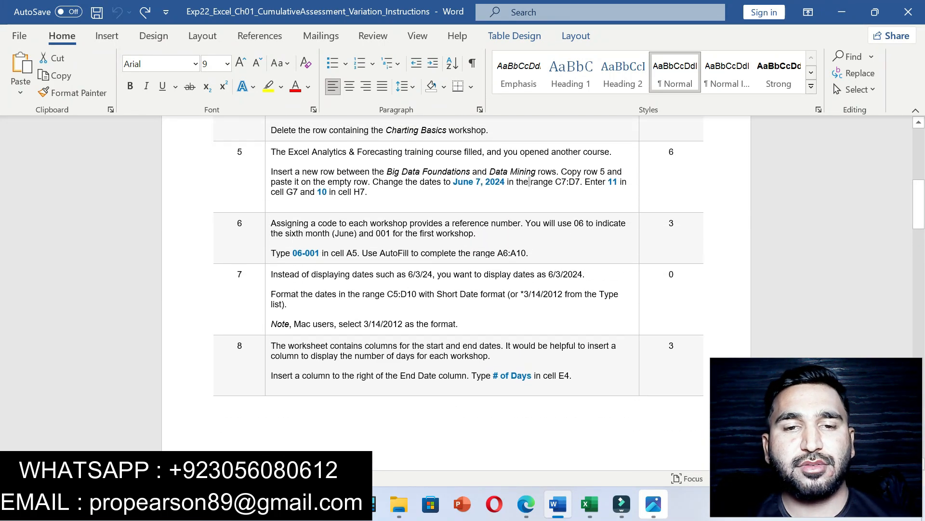
Step: Highlight step 7 in yellow, then copy C5:D10 and select that range in Excel
drag(271, 274, 459, 323)
click(535, 303)
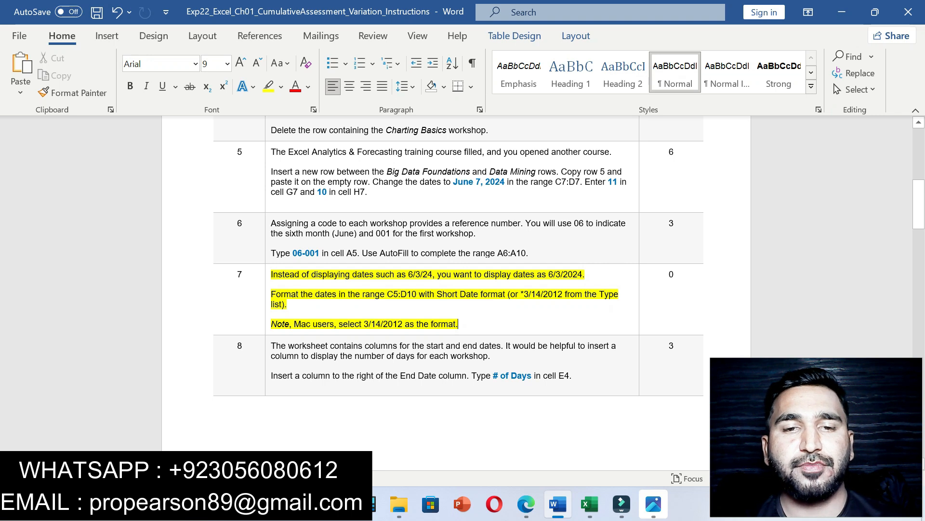
drag(387, 294, 417, 294)
key(ctrl+c)
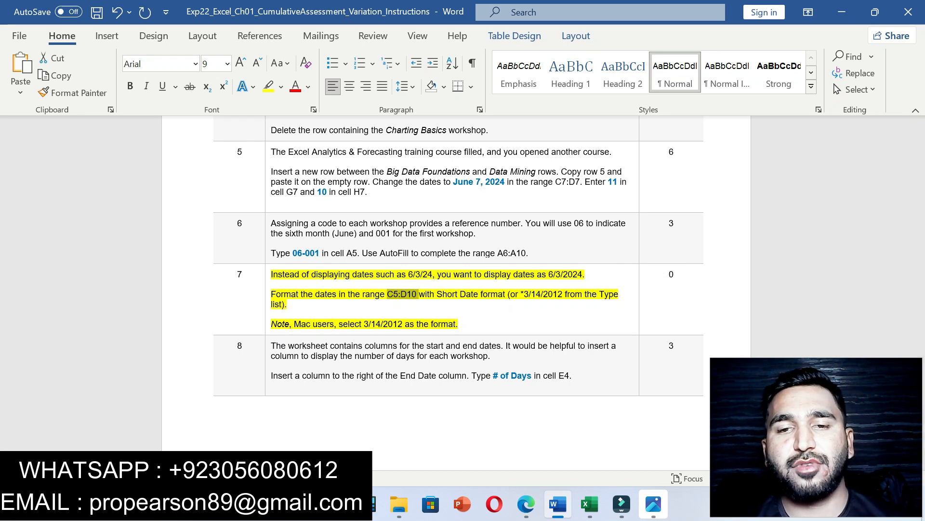
key(alt+Tab)
click(24, 131)
key(ctrl+v)
key(Return)
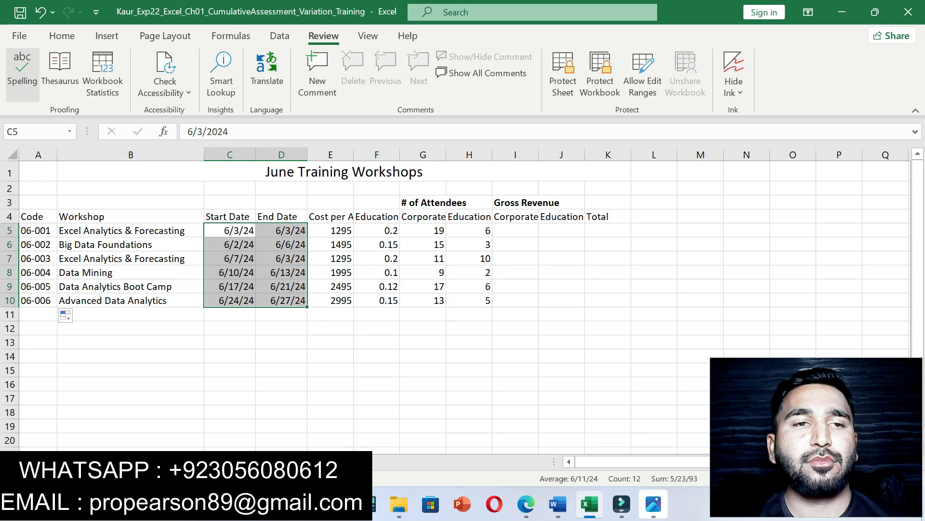
Step: Apply Short Date format to C5:D10 so the dates read like 6/3/2024
click(62, 36)
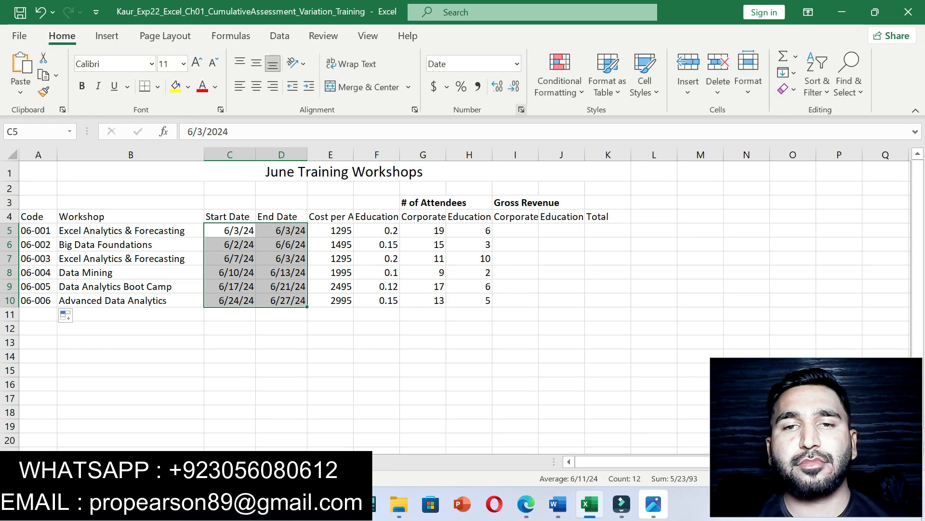
click(521, 109)
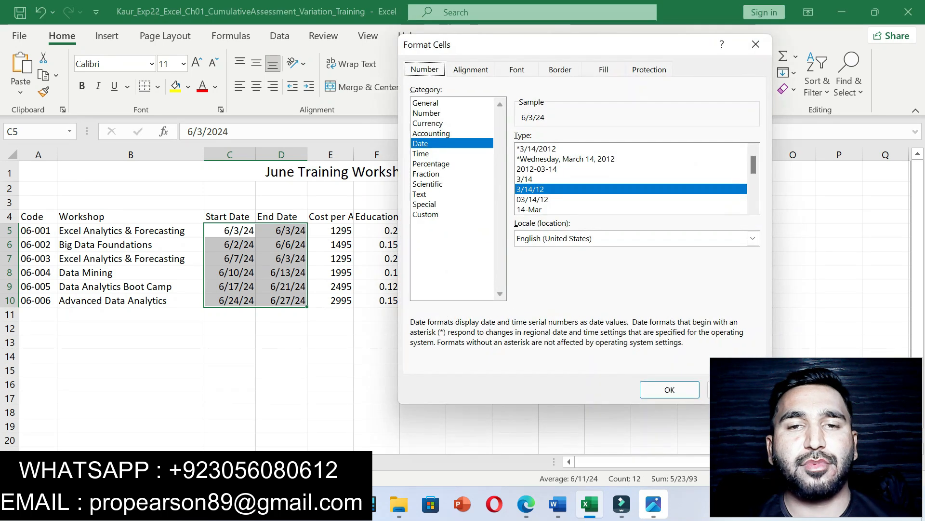
click(756, 44)
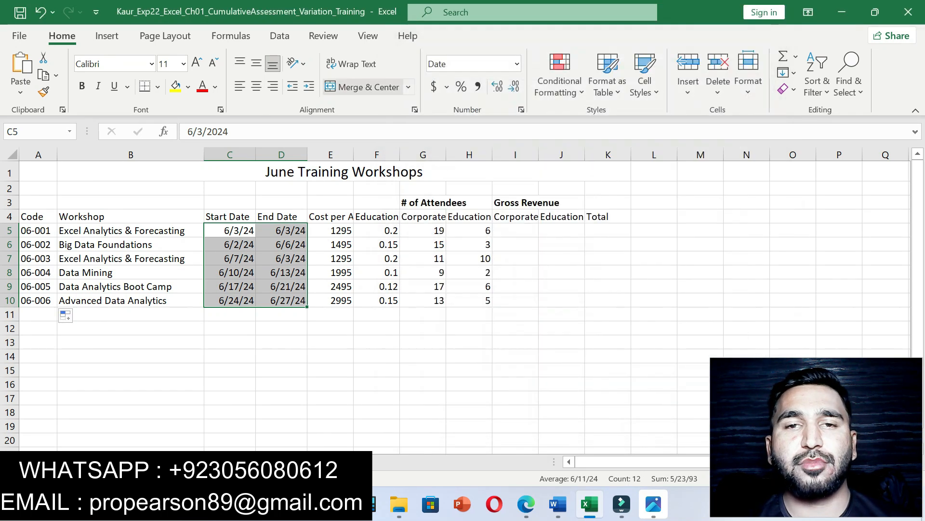
click(517, 64)
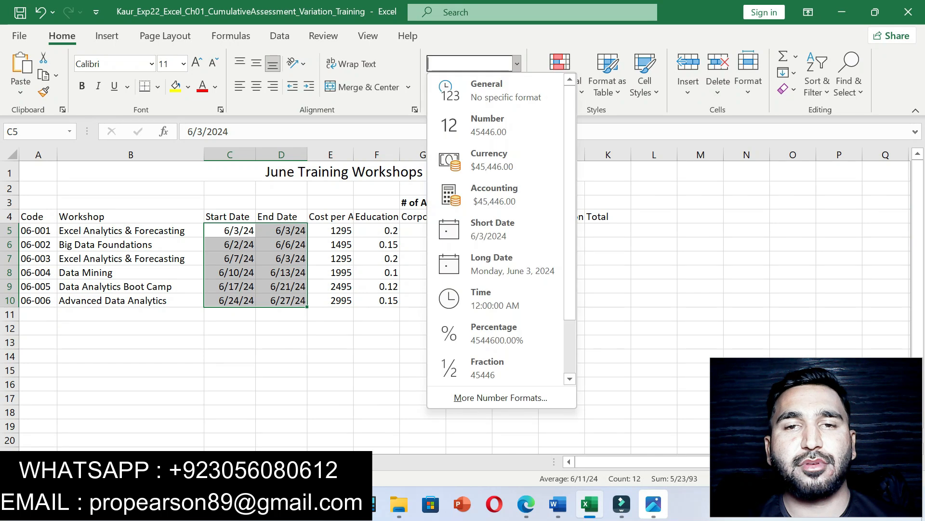
click(492, 230)
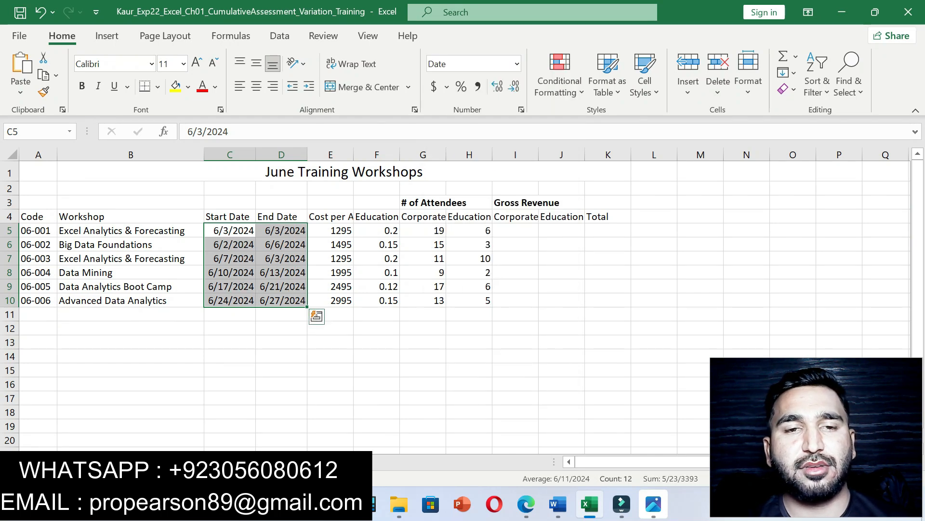
click(282, 356)
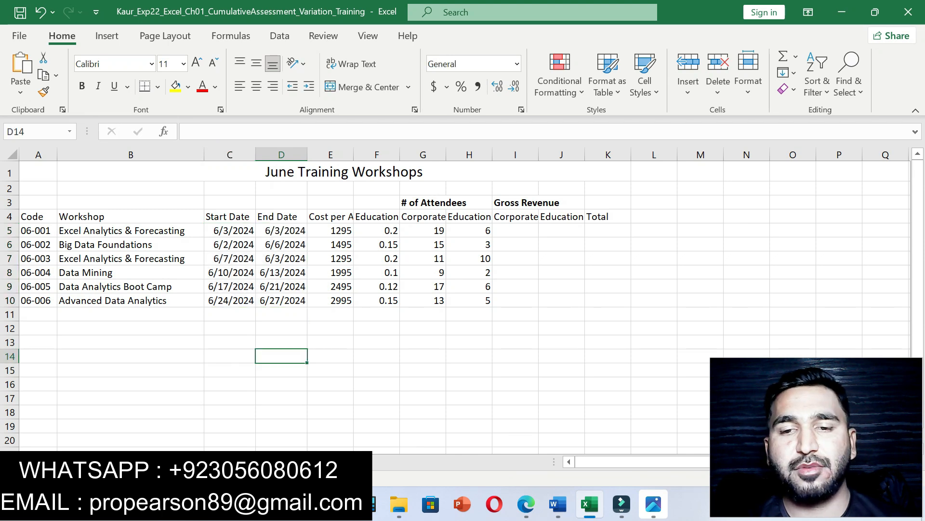
click(559, 504)
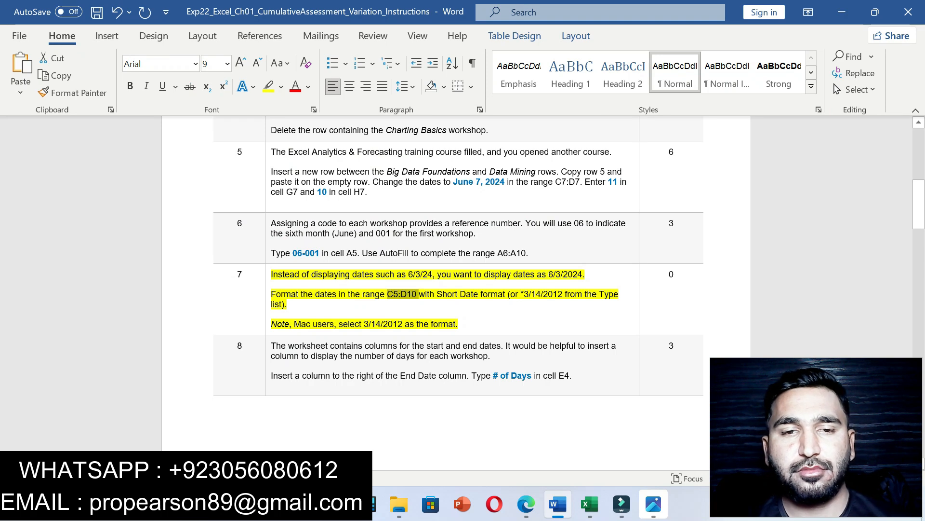
Step: Move the yellow highlight from step 7 to step 8's # of Days column instruction
key(ctrl+z)
click(461, 324)
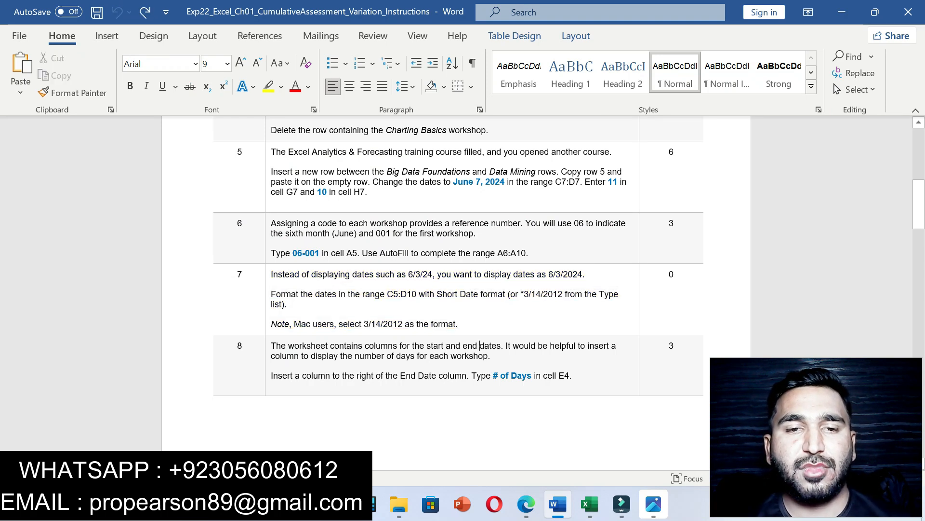
mouse_move(272, 345)
mouse_down()
mouse_move(337, 365)
mouse_move(570, 376)
mouse_up()
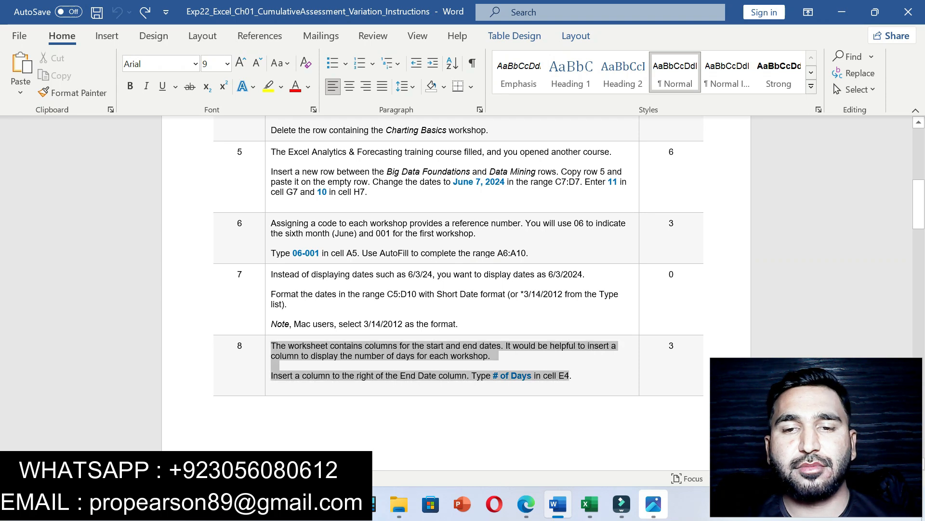
click(620, 352)
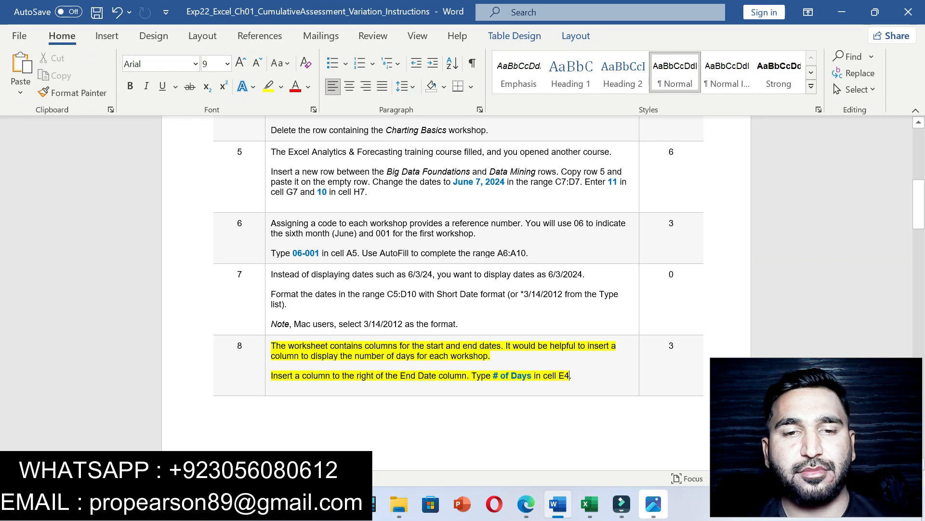
drag(493, 376, 534, 376)
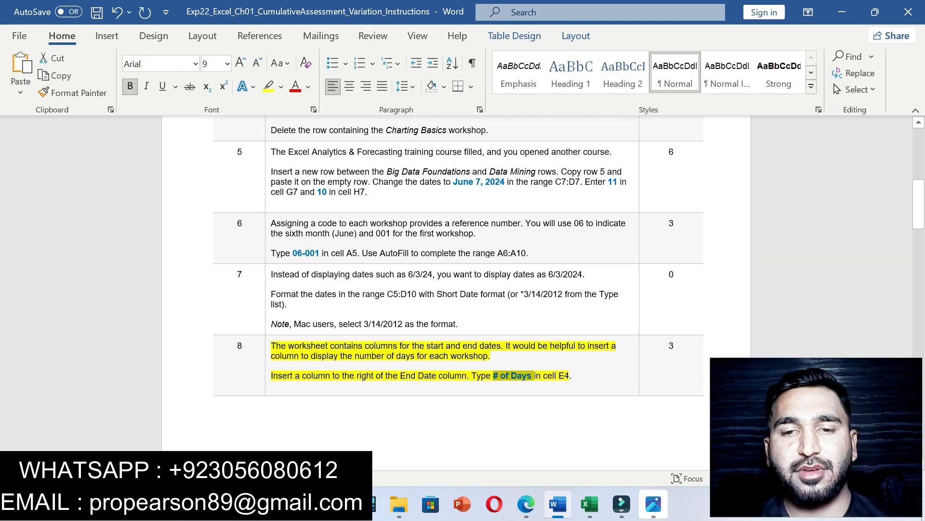
drag(270, 375, 466, 376)
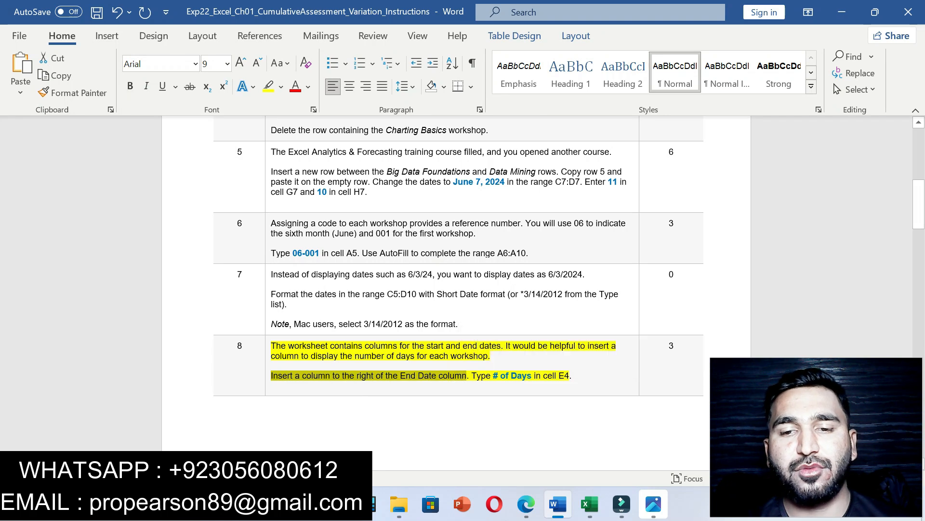
click(590, 504)
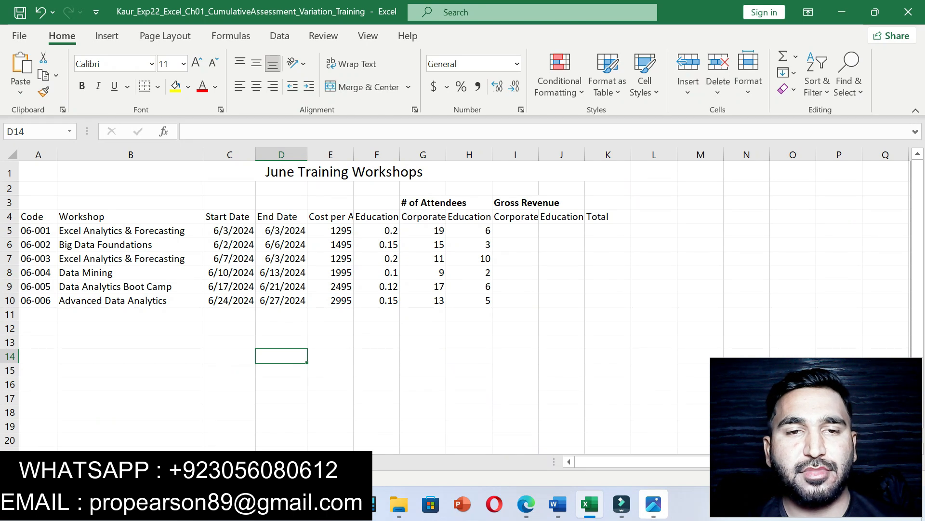
Step: Insert a new column E after End Date and head it '# of Days' in E4
click(319, 154)
right_click(319, 154)
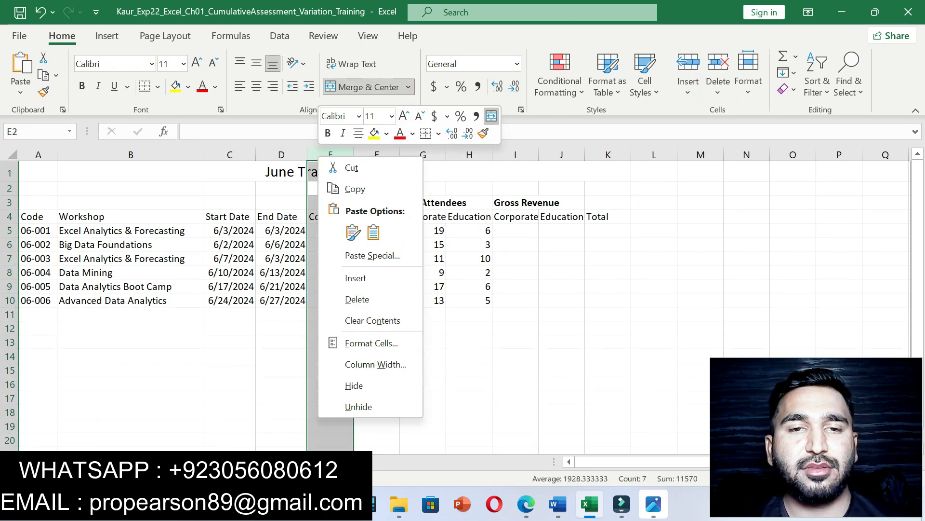
click(355, 278)
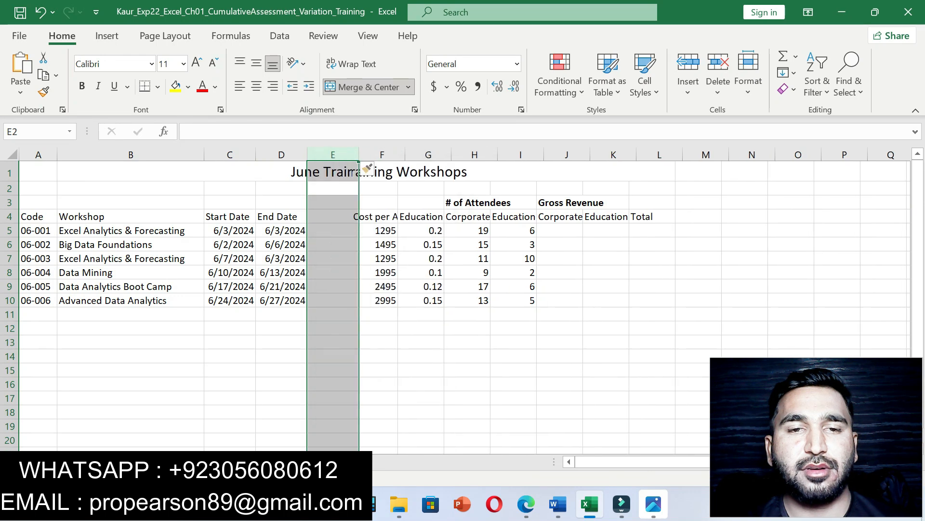
click(332, 217)
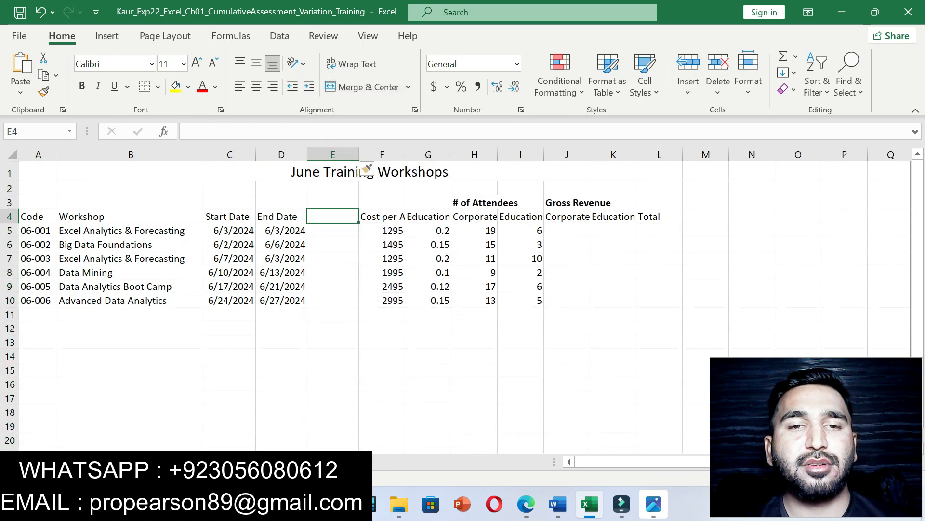
text(# of Days)
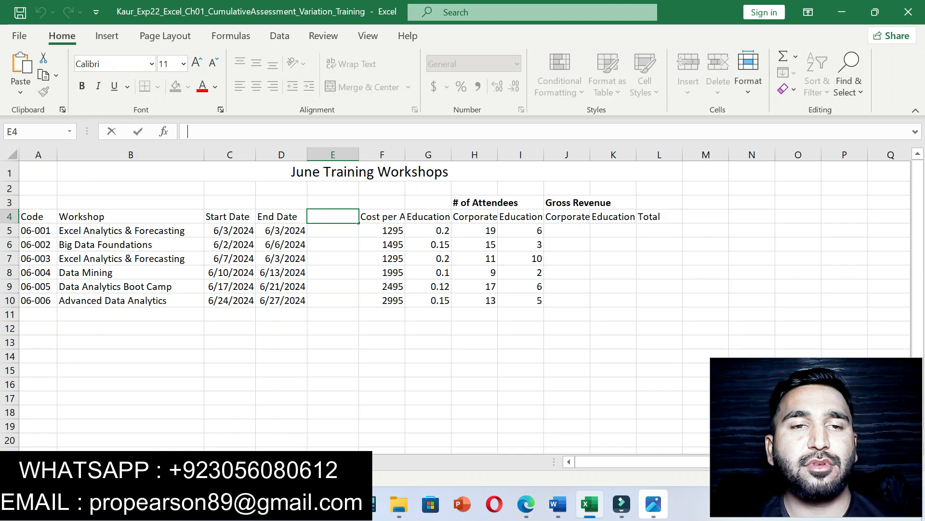
key(Return)
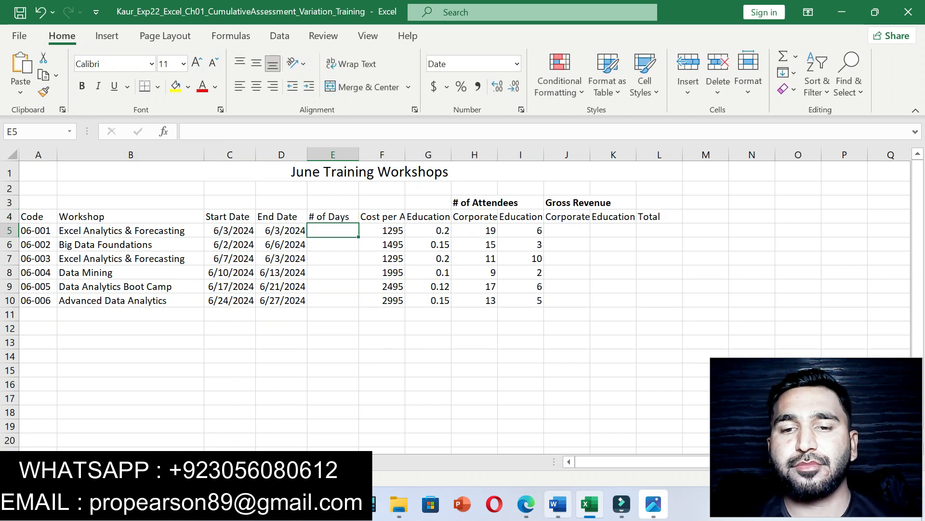
click(558, 503)
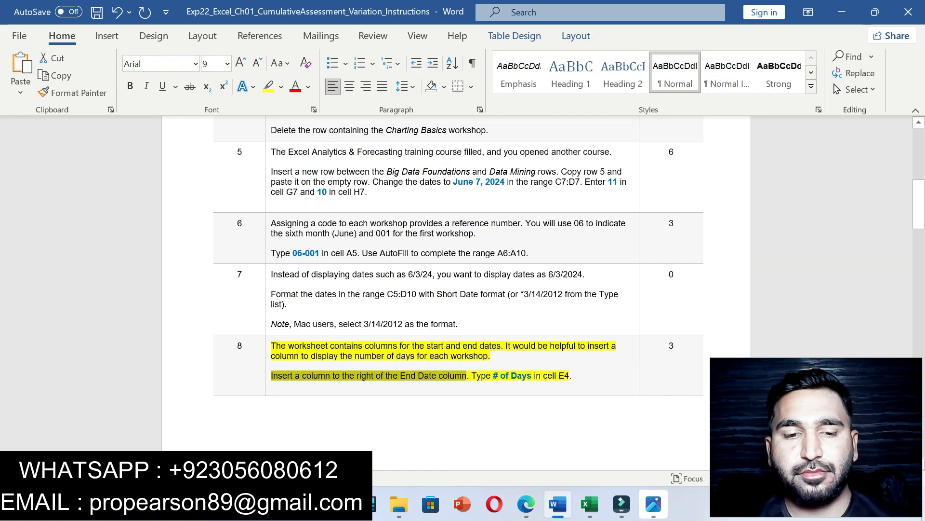
Step: Move the yellow highlight from step 8 to step 9's H3:I3 and J3:L3 merge instruction
key(ctrl+z)
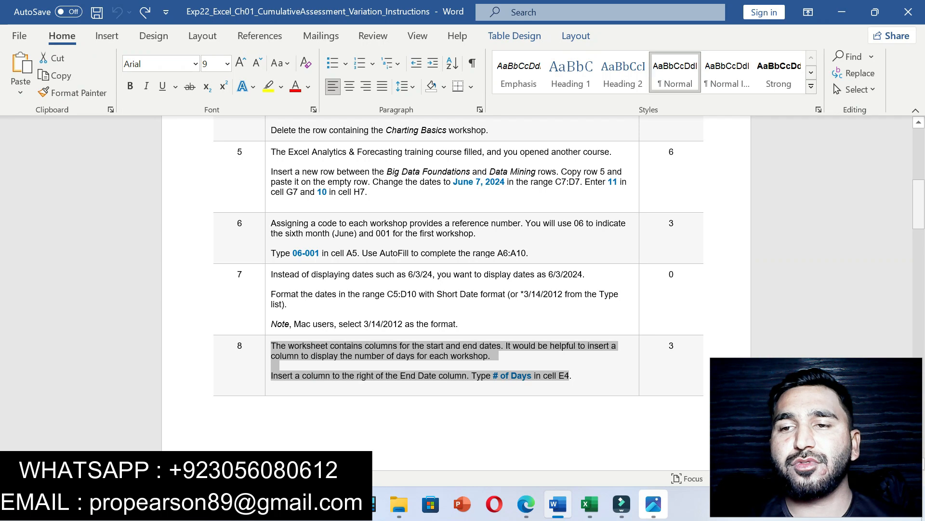
scroll(456, 289, down, 10)
scroll(456, 289, up, 1)
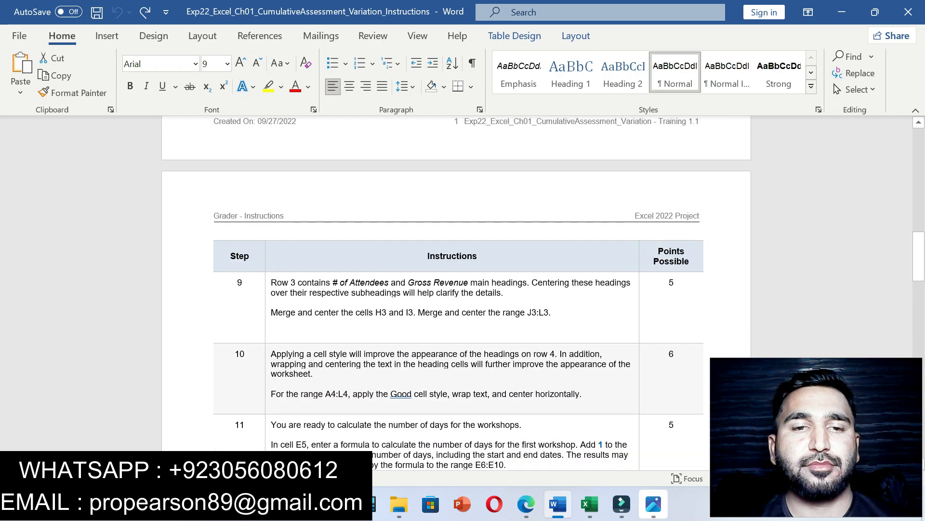
drag(271, 282, 575, 322)
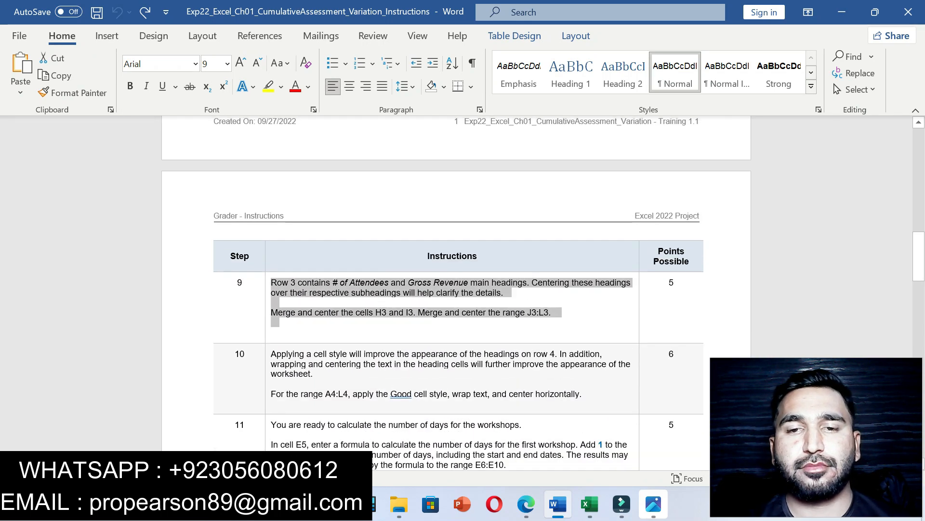
click(638, 293)
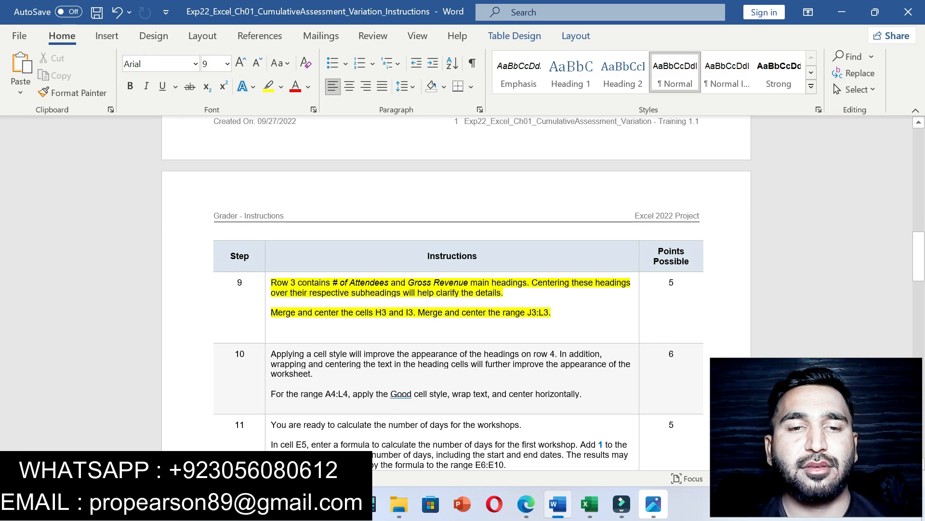
drag(278, 313, 413, 312)
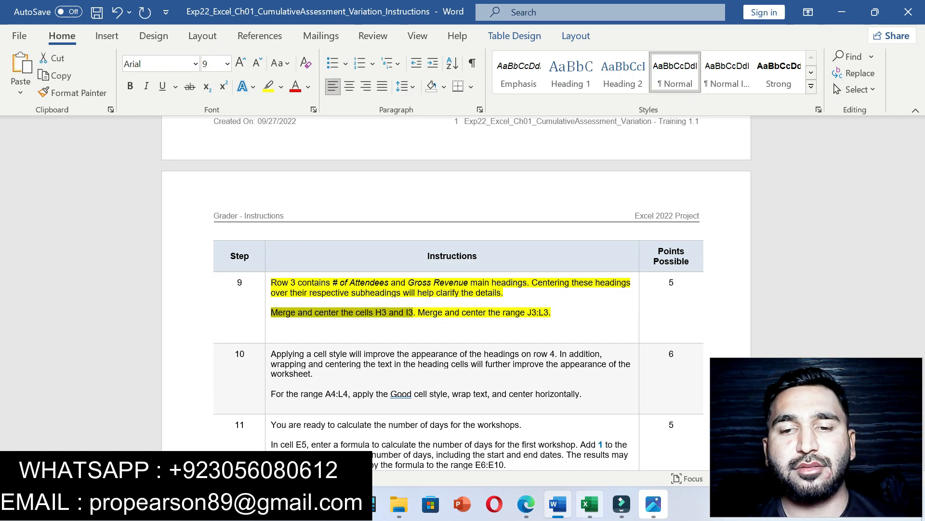
click(590, 504)
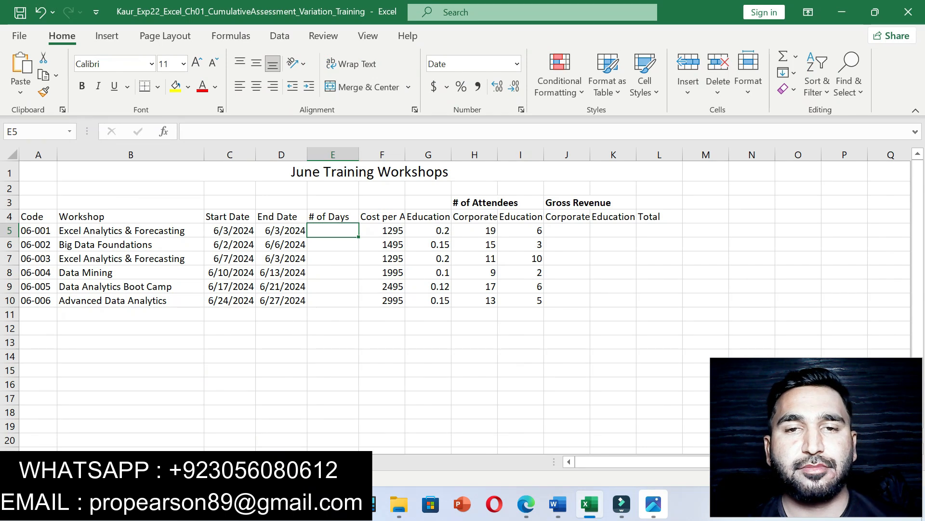
Step: Merge and center the # of Attendees heading across H3:I3
click(474, 202)
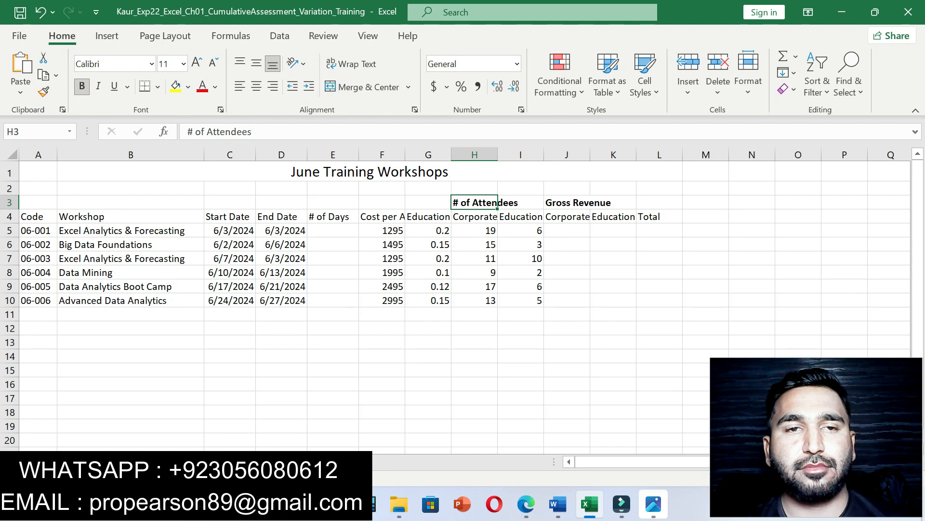
click(35, 132)
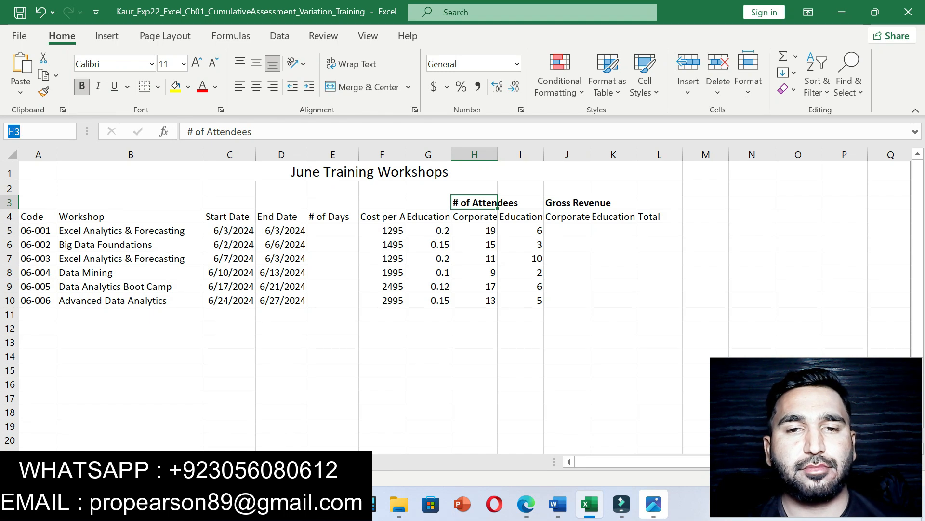
click(475, 202)
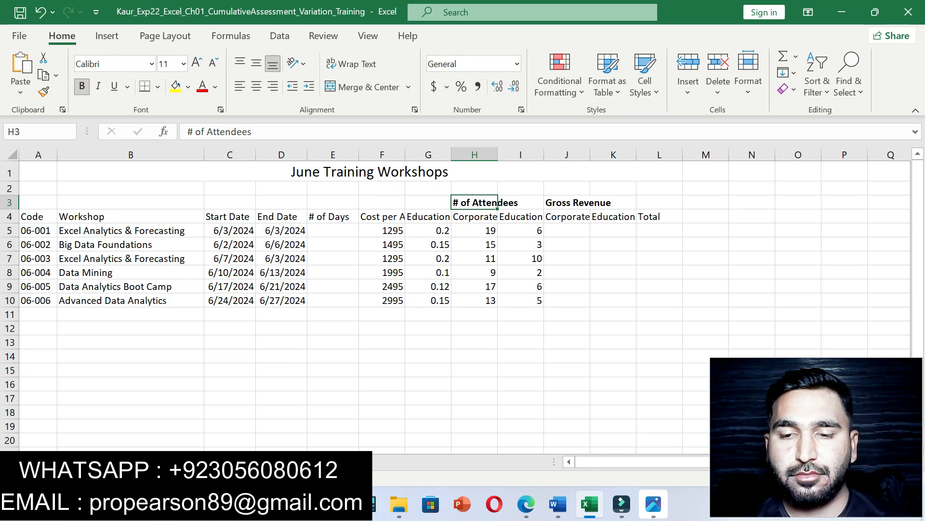
text(:)
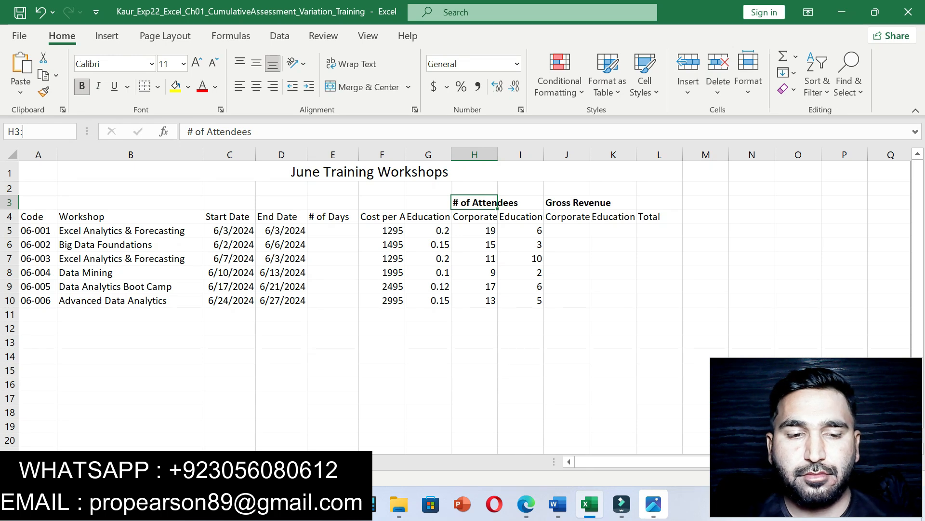
text(I3)
key(Return)
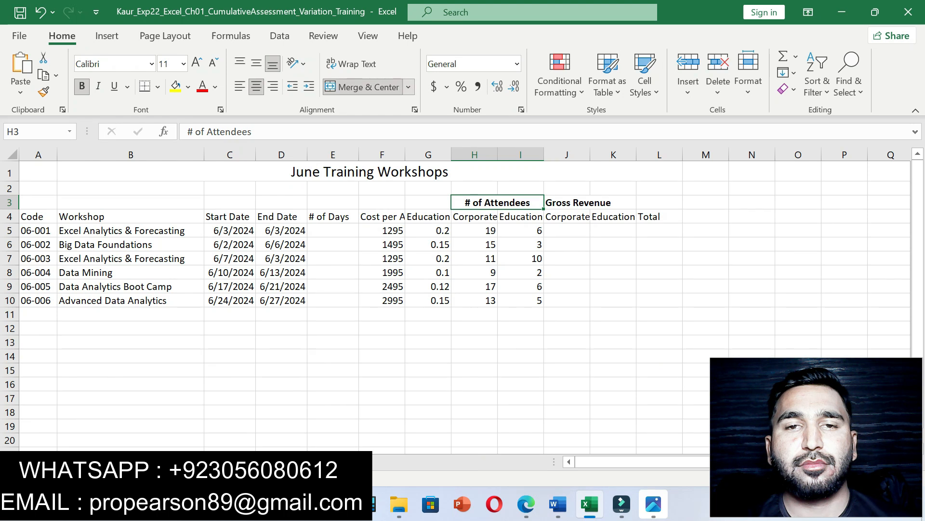
click(409, 87)
click(359, 101)
click(521, 328)
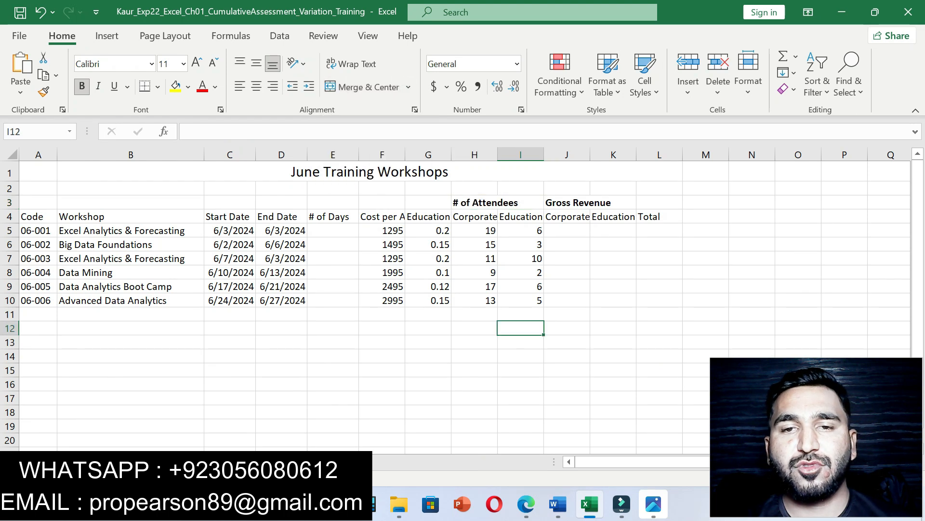
Step: Copy J3:L3 from the instructions and merge and center Gross Revenue across it
click(558, 503)
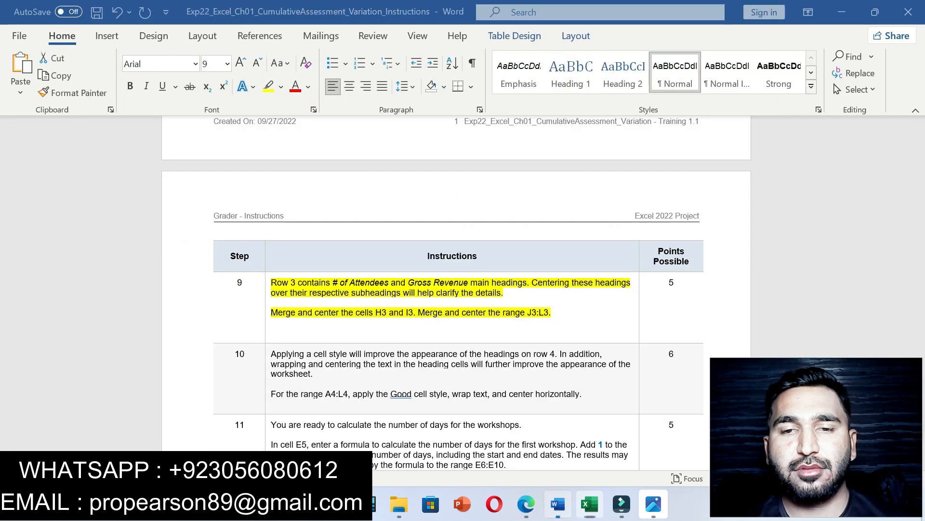
click(533, 312)
drag(534, 312, 550, 313)
key(ctrl+c)
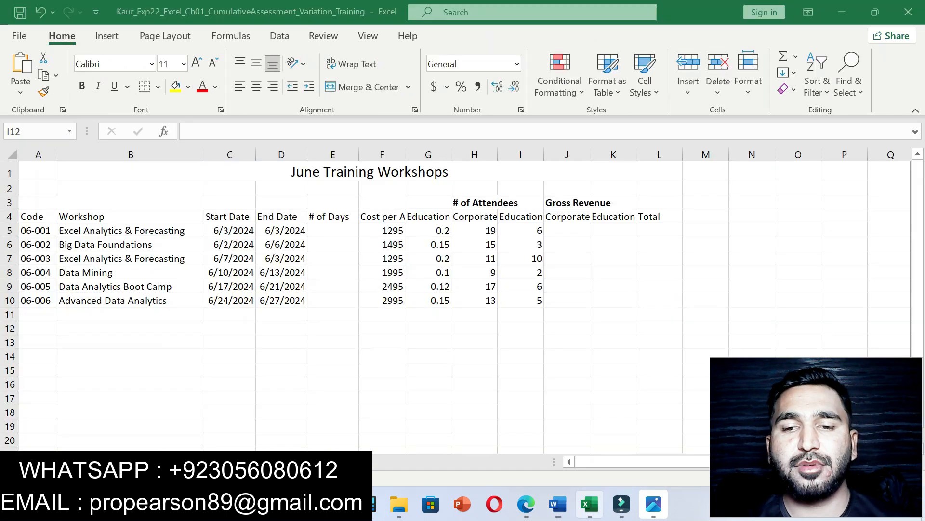
click(589, 504)
click(30, 132)
key(ctrl+v)
key(Return)
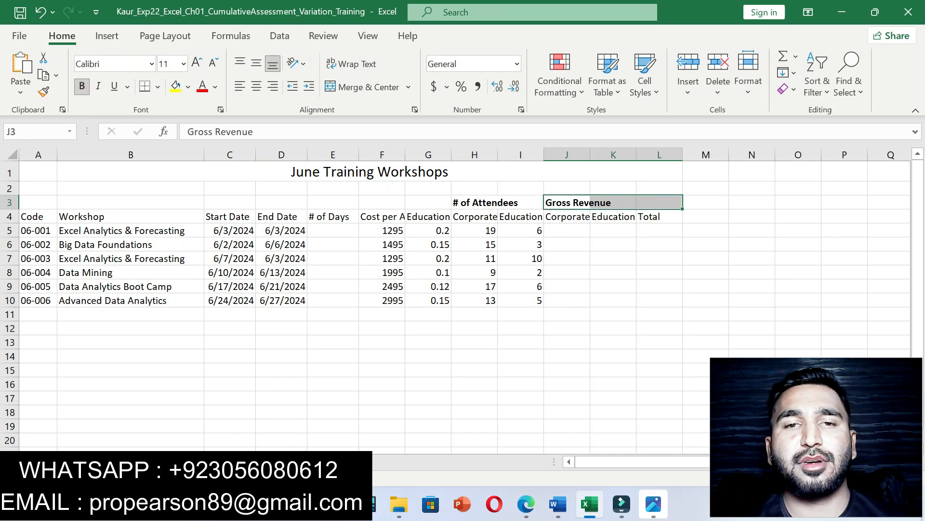
click(408, 87)
click(371, 106)
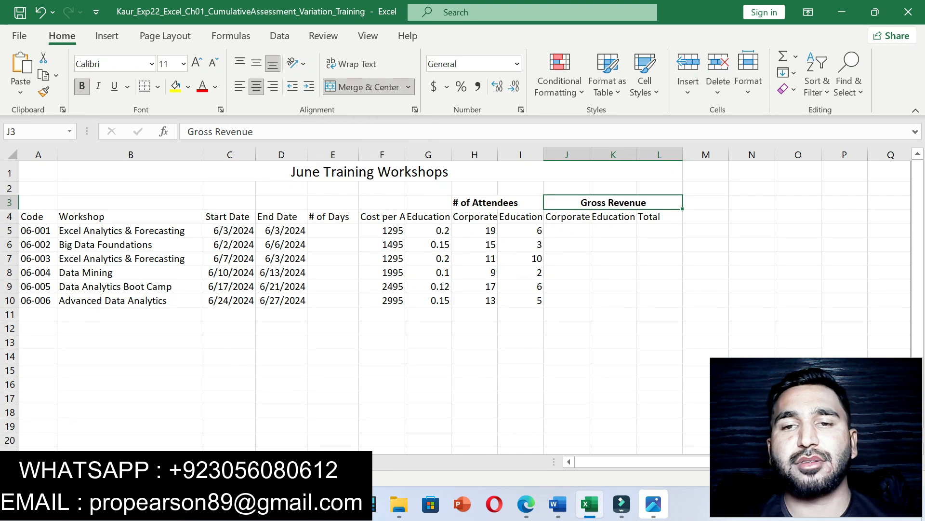
click(614, 272)
Step: Remove the yellow highlight from step 9 in the Word instructions
click(558, 504)
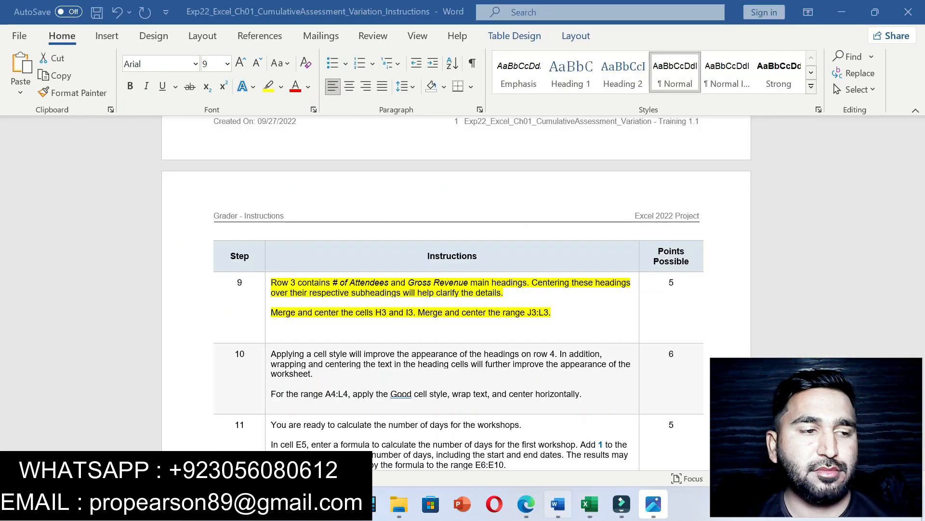
key(ctrl+z)
key(ctrl+z)
click(271, 332)
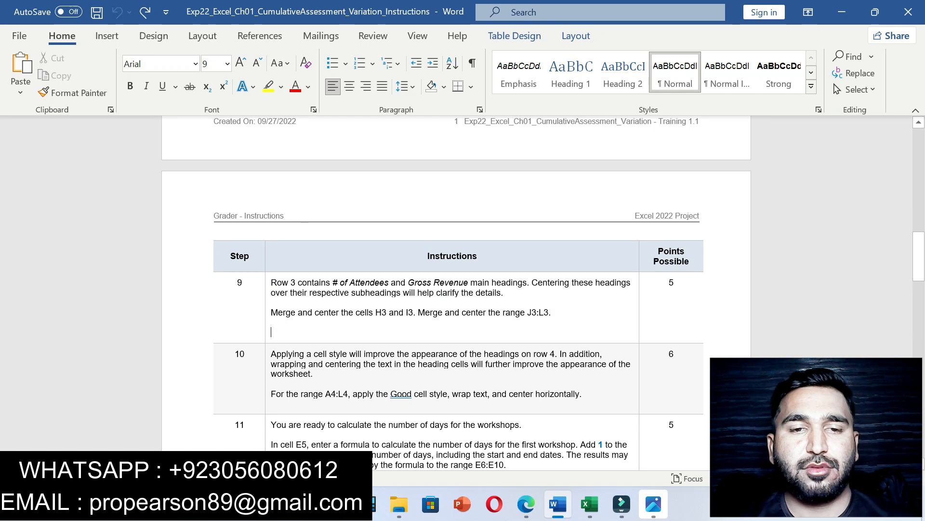
scroll(458, 290, down, 5)
scroll(458, 289, up, 2)
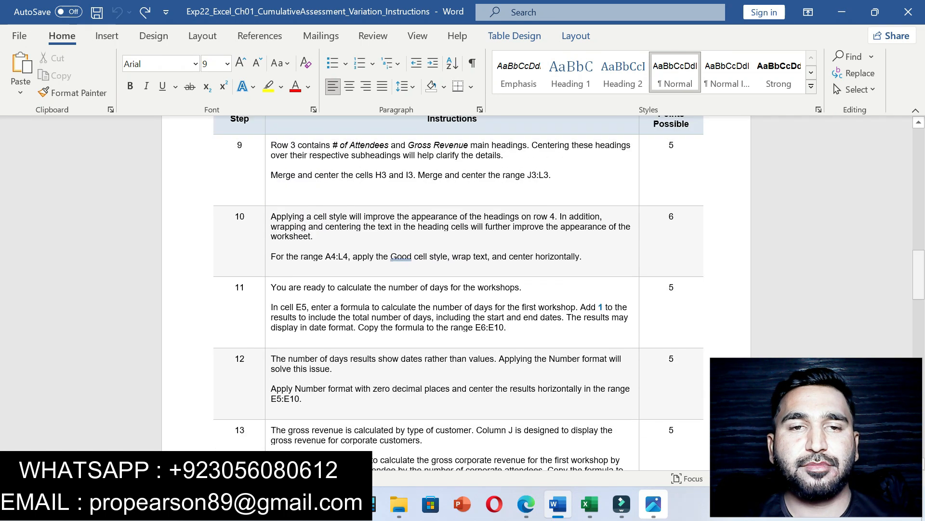
Step: Highlight all of step 10's instructions in yellow
drag(271, 224, 590, 264)
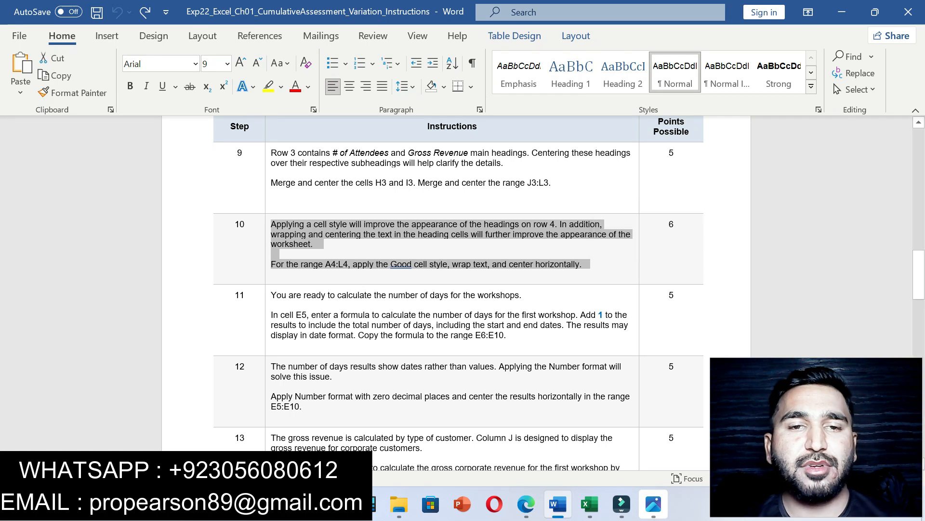
click(274, 224)
drag(274, 224, 591, 264)
click(679, 244)
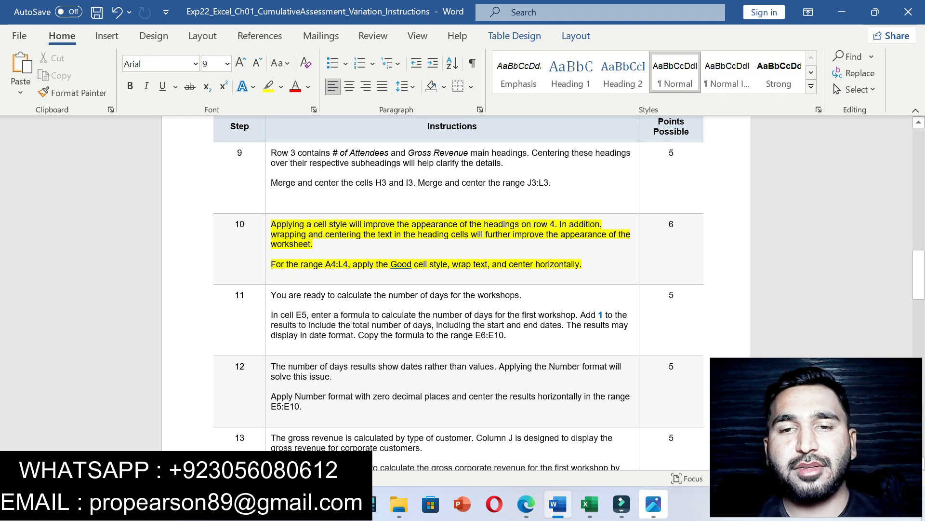
Step: Copy the A4:L4 reference from step 10 and select that range in Excel via the Name Box
drag(326, 264, 348, 265)
key(ctrl+c)
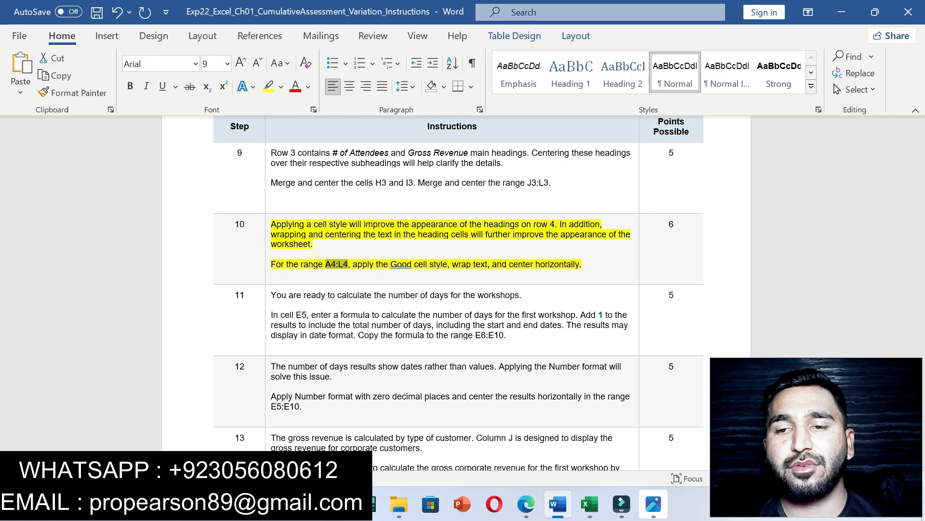
click(590, 504)
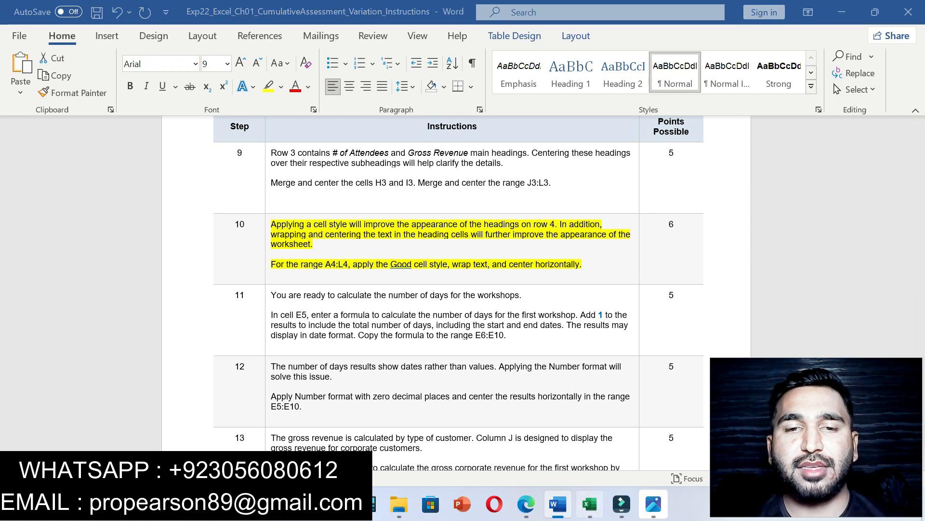
click(34, 131)
key(ctrl+v)
key(Return)
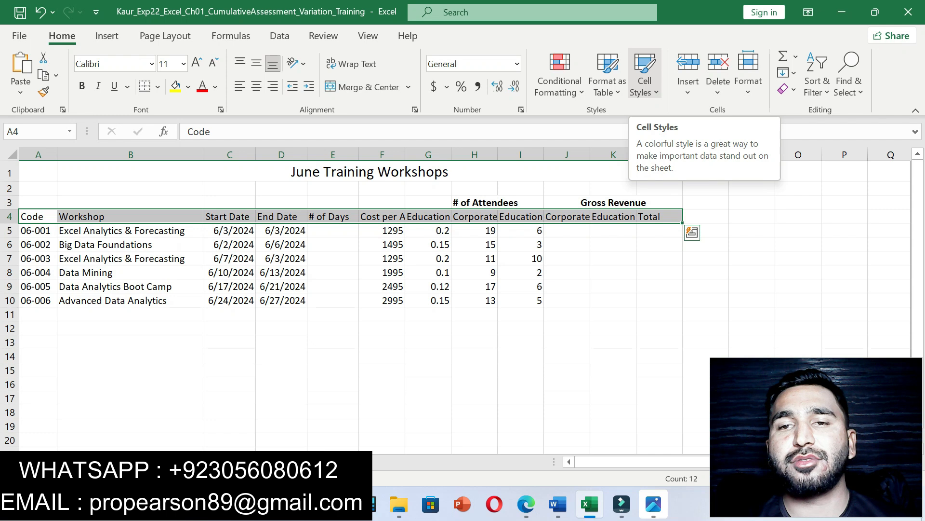
Step: Give the A4:L4 headings the Good cell style, wrapped text and horizontal centering
click(645, 77)
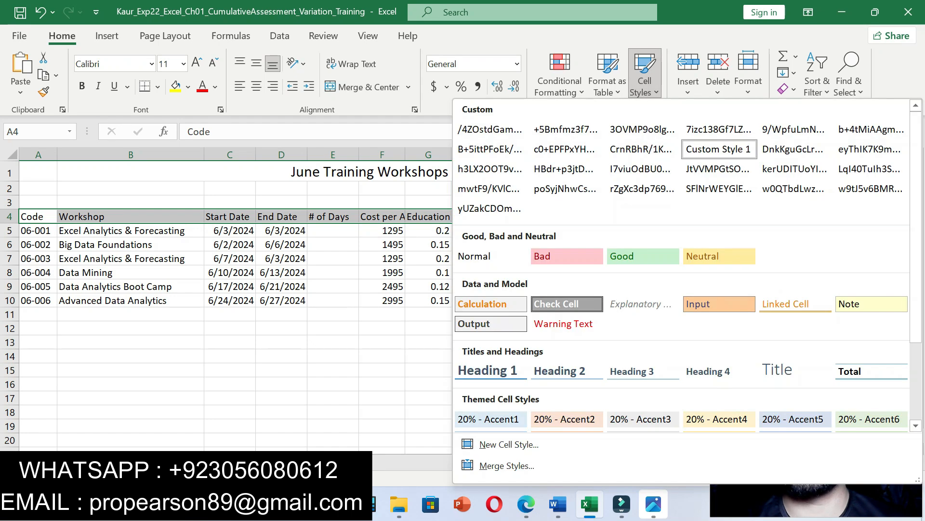
click(642, 256)
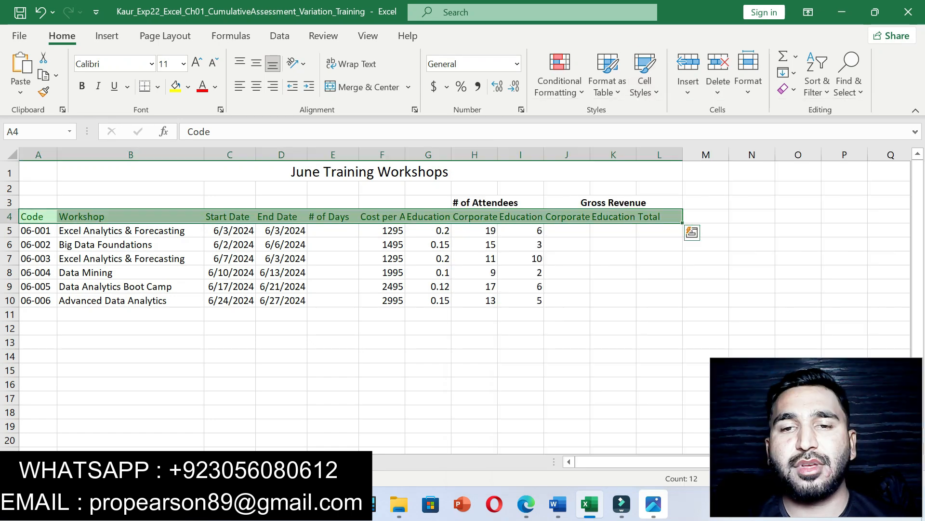
click(558, 503)
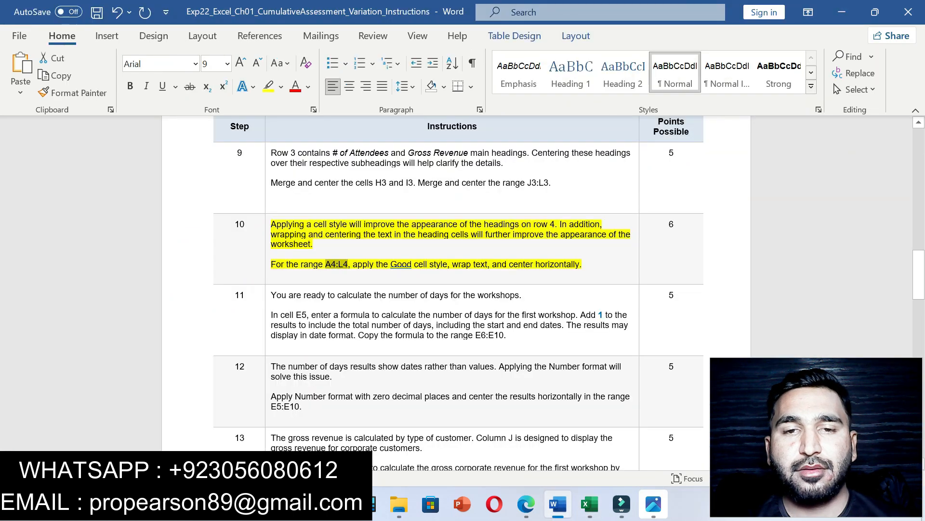
drag(452, 264, 580, 264)
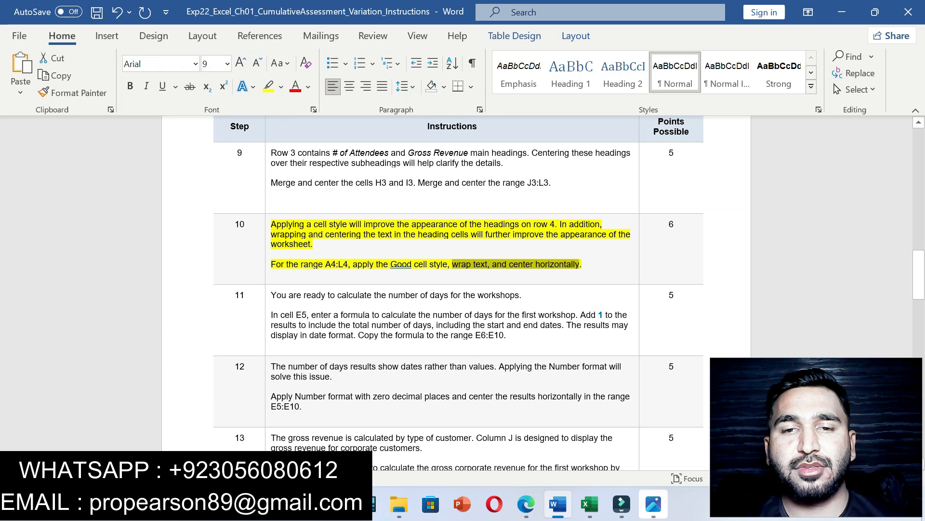
click(590, 504)
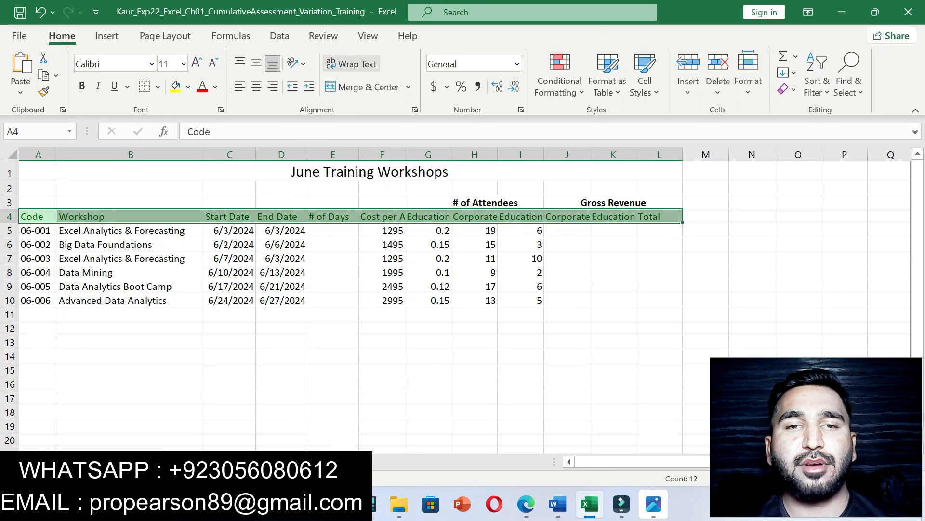
click(351, 63)
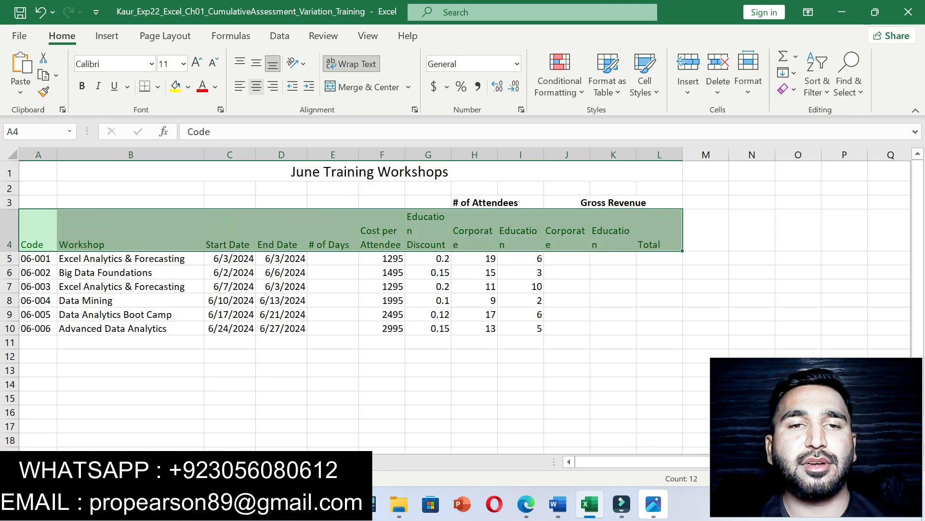
click(256, 87)
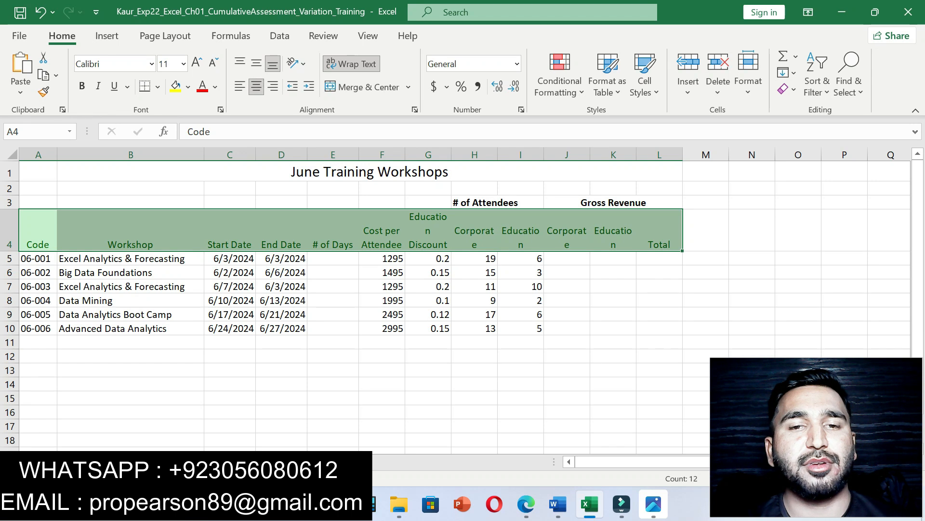
click(558, 504)
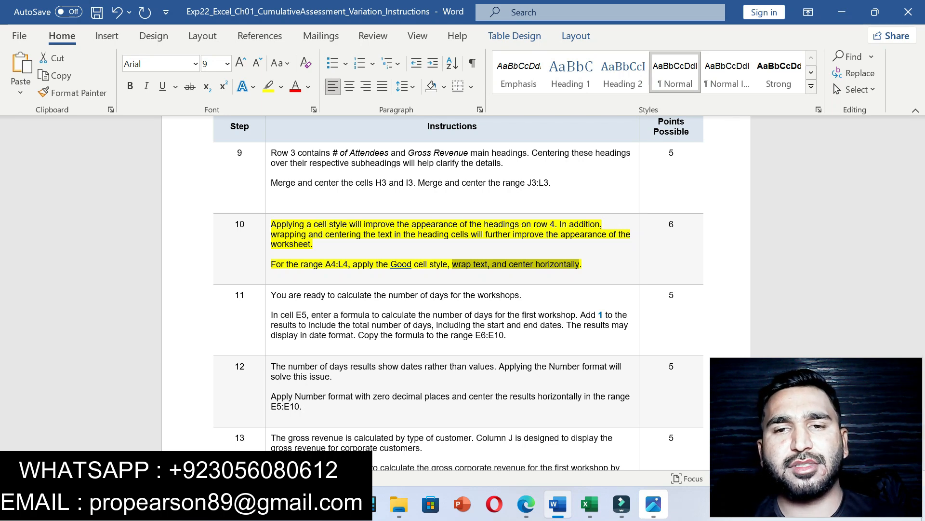
mouse_move(526, 504)
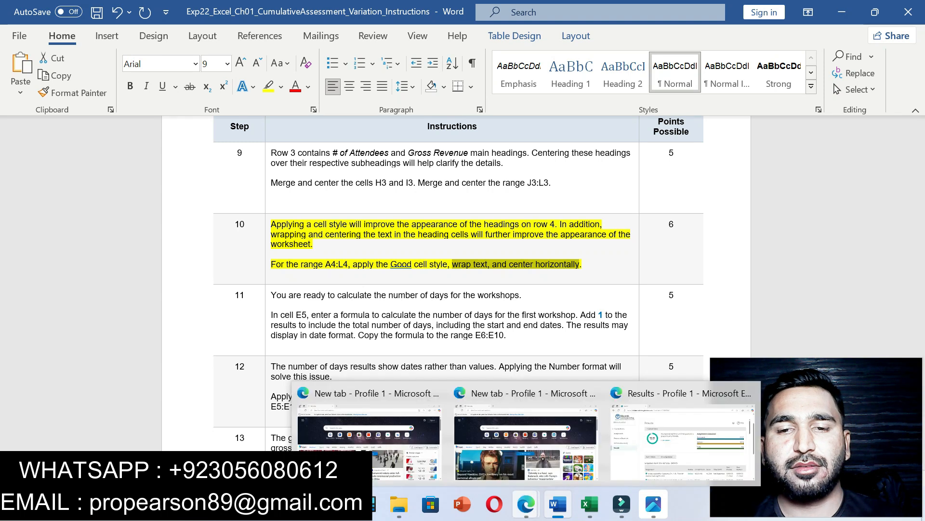
click(682, 441)
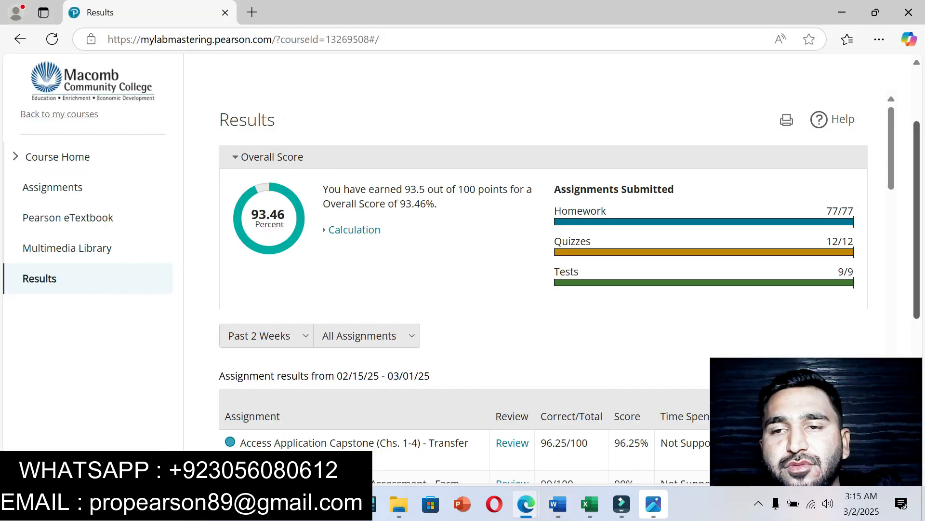
mouse_move(891, 148)
mouse_down()
mouse_move(891, 163)
mouse_move(891, 147)
mouse_up()
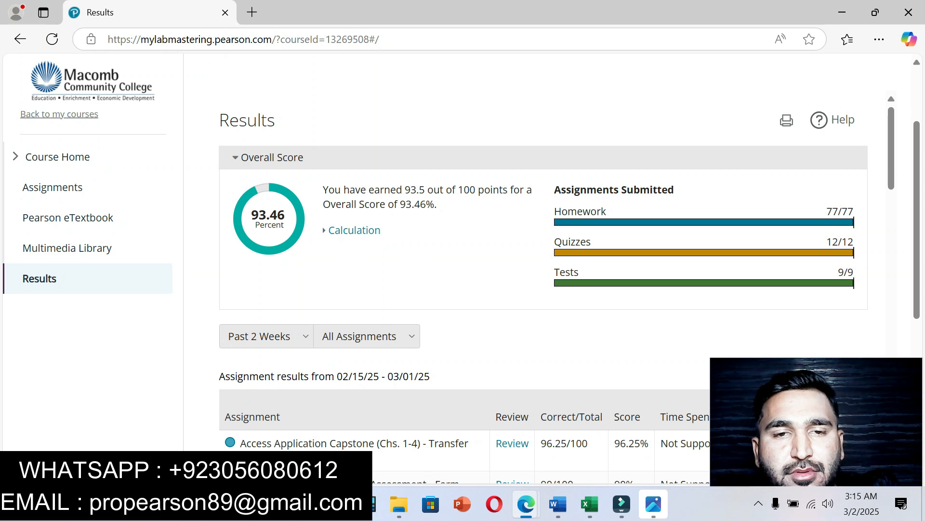
click(558, 504)
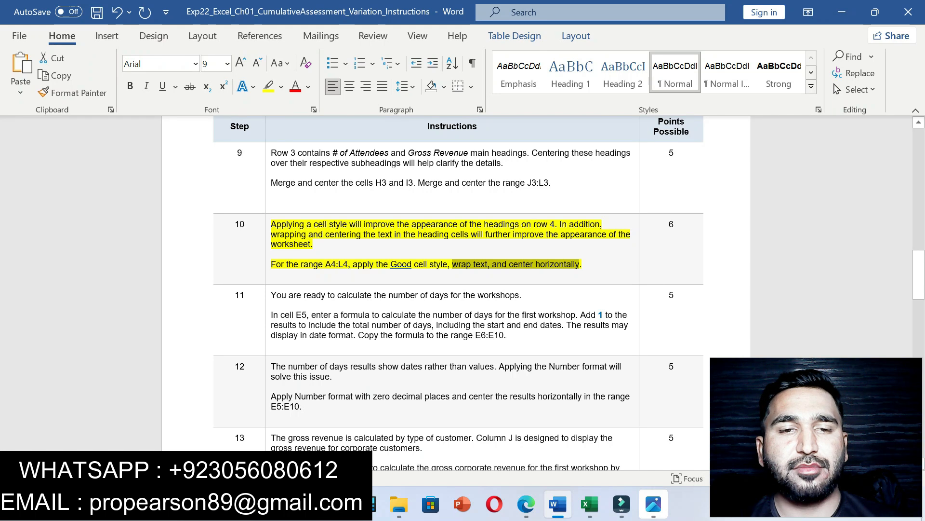
Step: Highlight step 11's E5 days-formula instruction in yellow, then go back to the workbook
drag(271, 295, 509, 335)
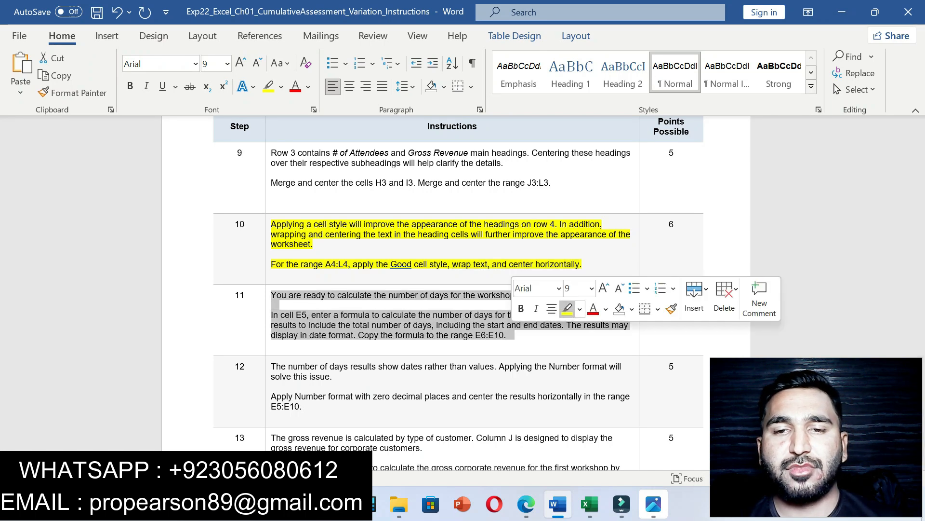
click(566, 308)
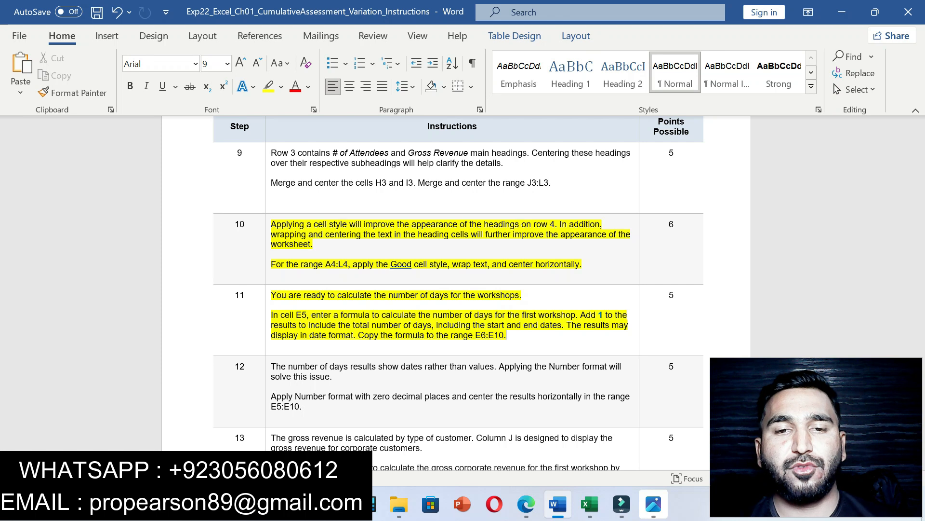
click(589, 504)
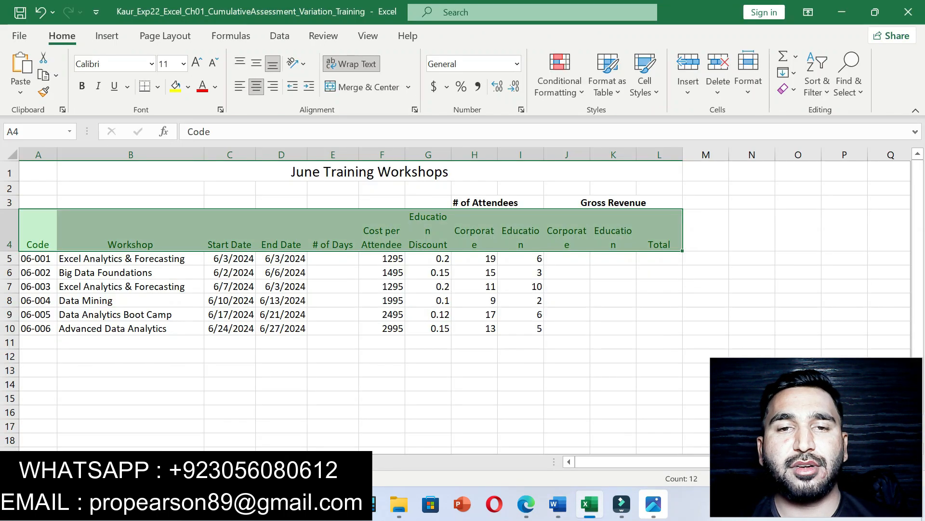
Step: Enter the days formula =(D5-C5)+1 in cell E5
click(333, 258)
text(=)
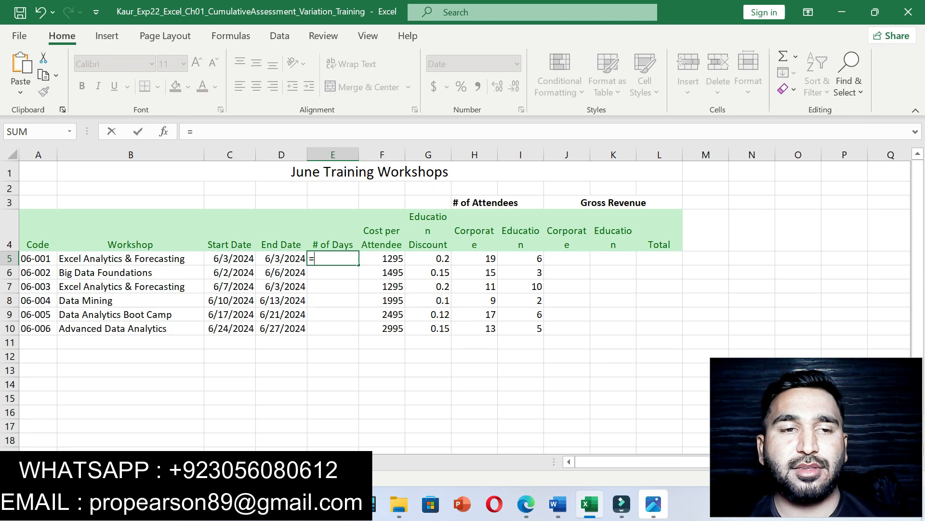
text(()
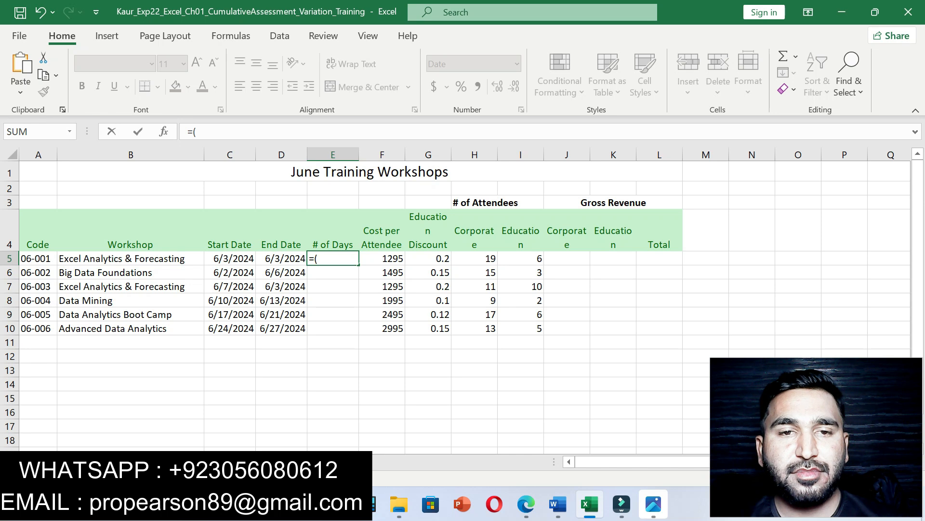
key(Left)
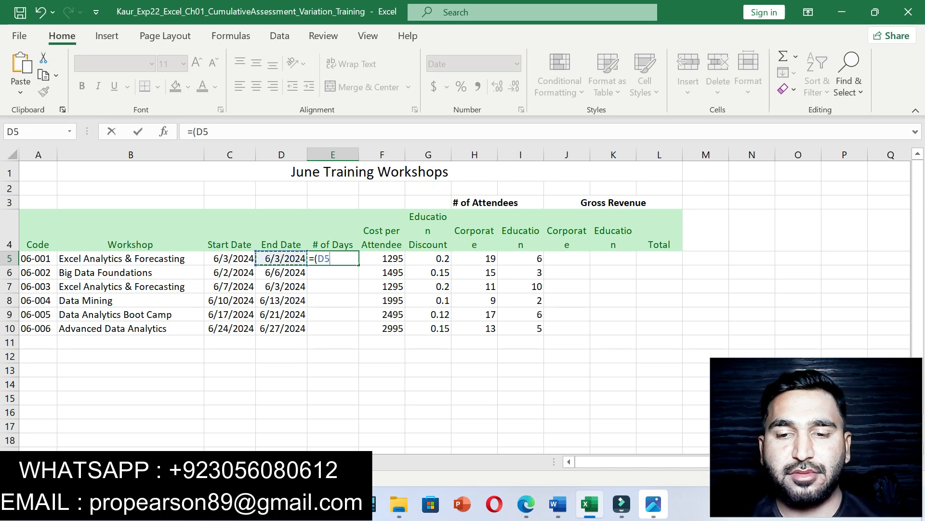
text(-)
key(Left)
key(Left)
text())
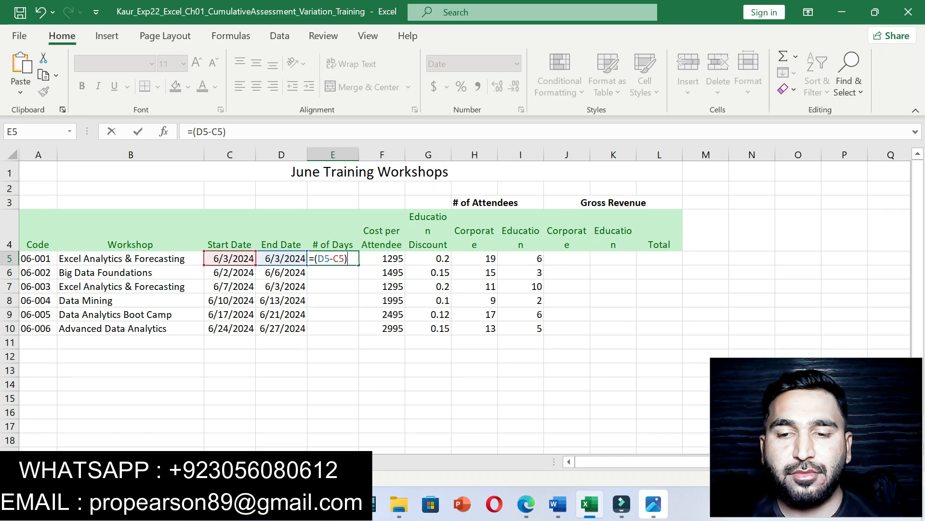
text(=)
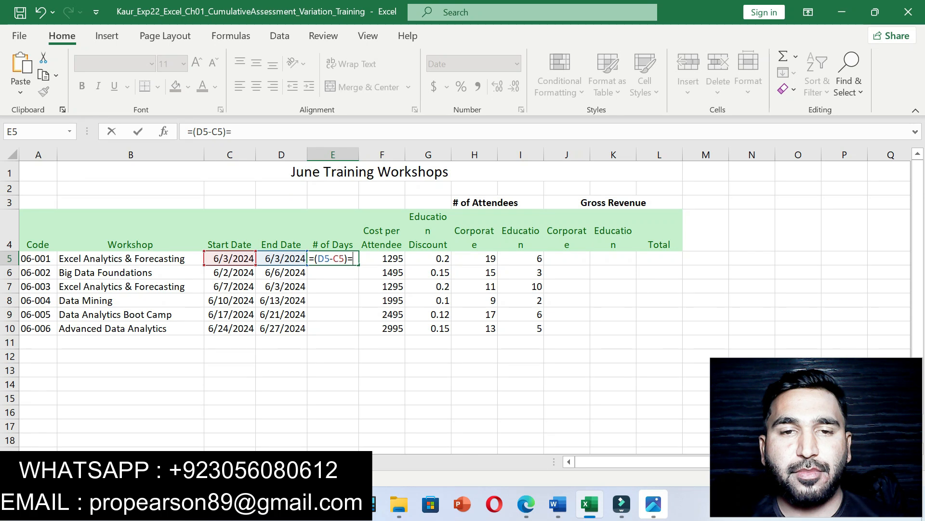
key(BackSpace)
text(+1)
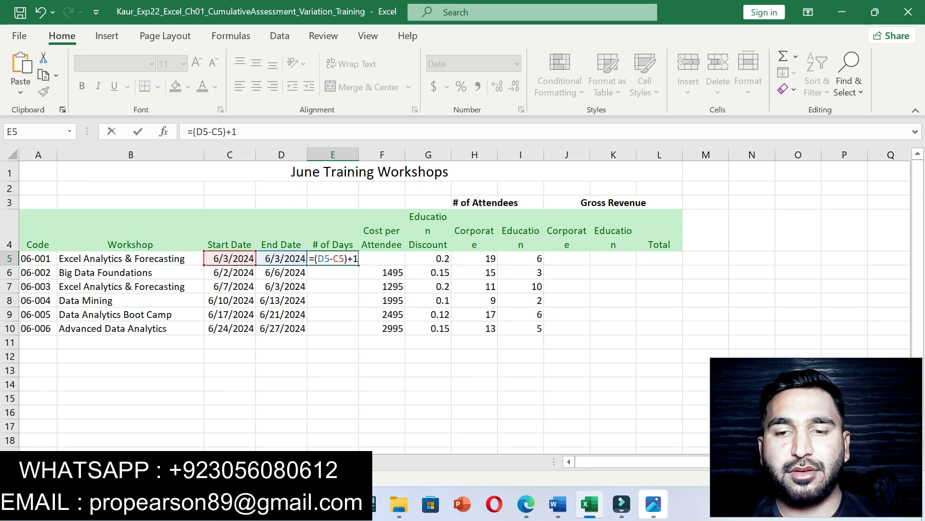
key(Return)
click(333, 259)
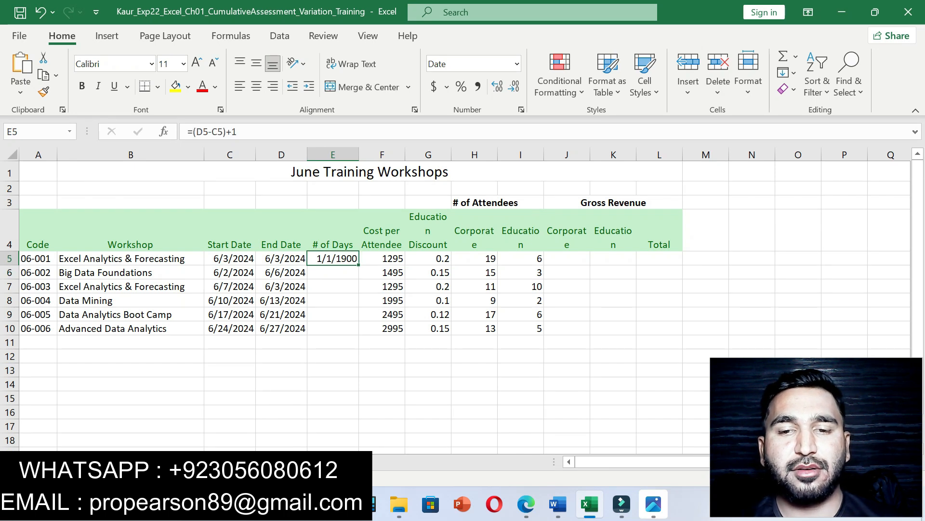
Step: Copy the E5 formula down to E10, clear the extra E11, and AutoFit column E
click(558, 504)
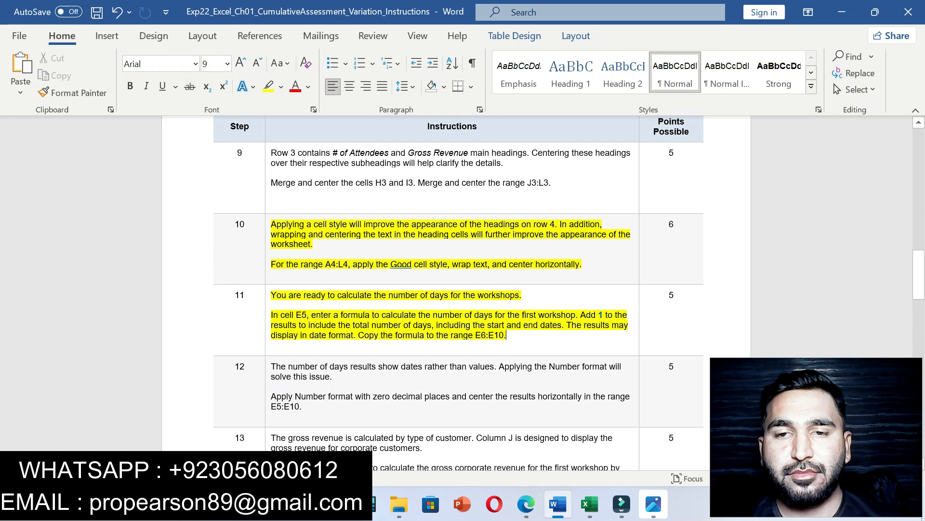
drag(583, 325, 517, 336)
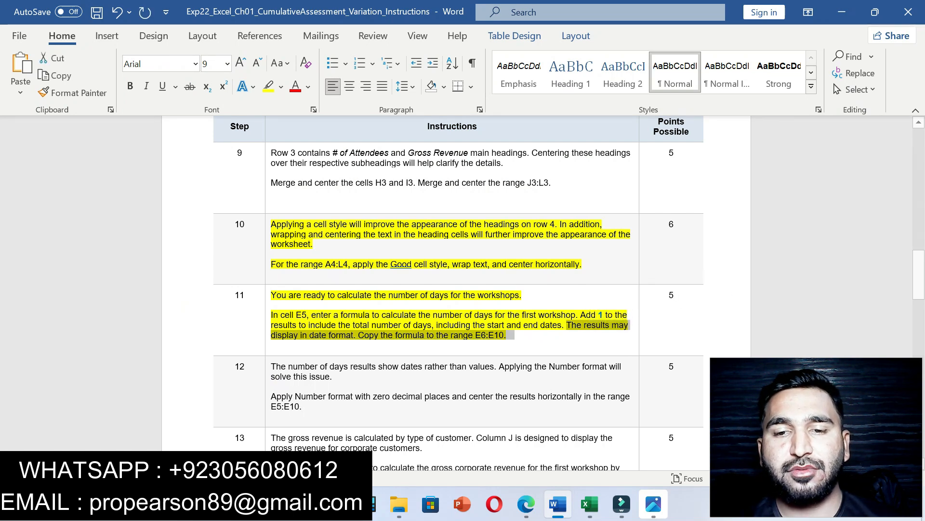
key(alt+Tab)
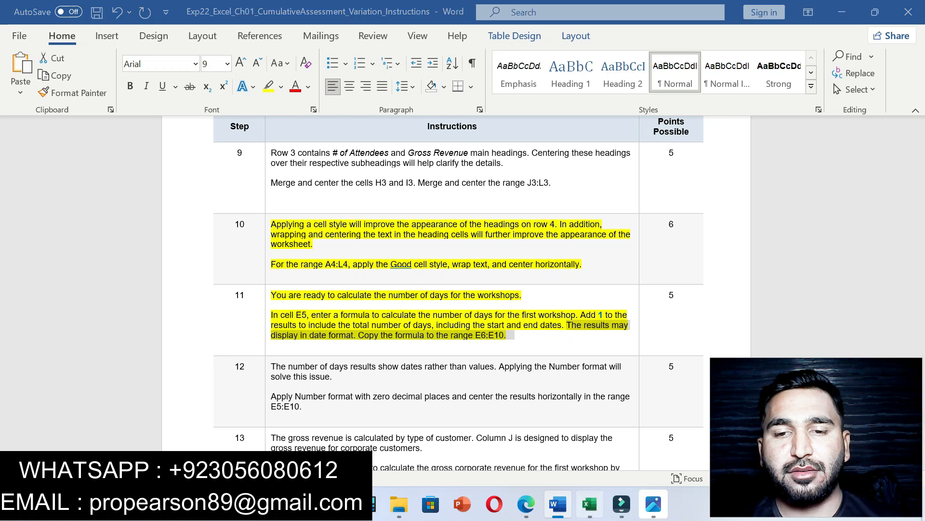
drag(359, 265, 359, 346)
click(332, 342)
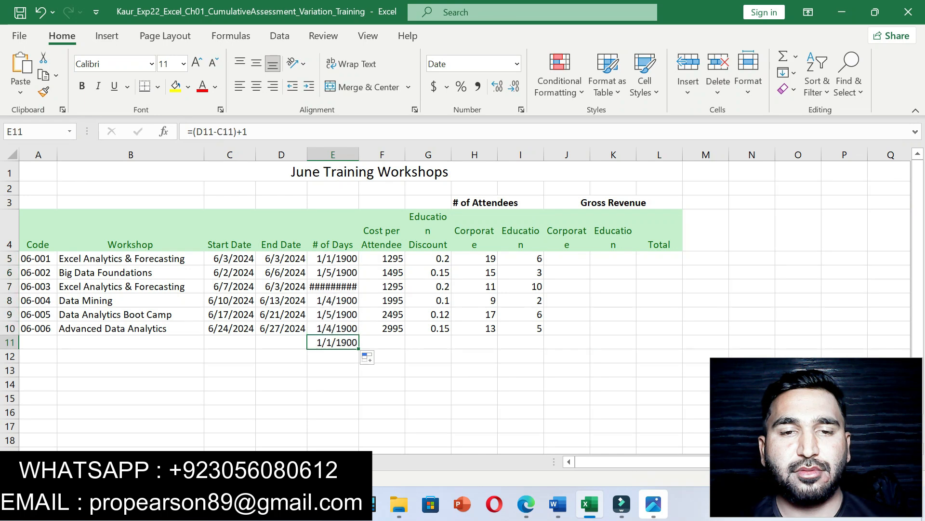
key(Delete)
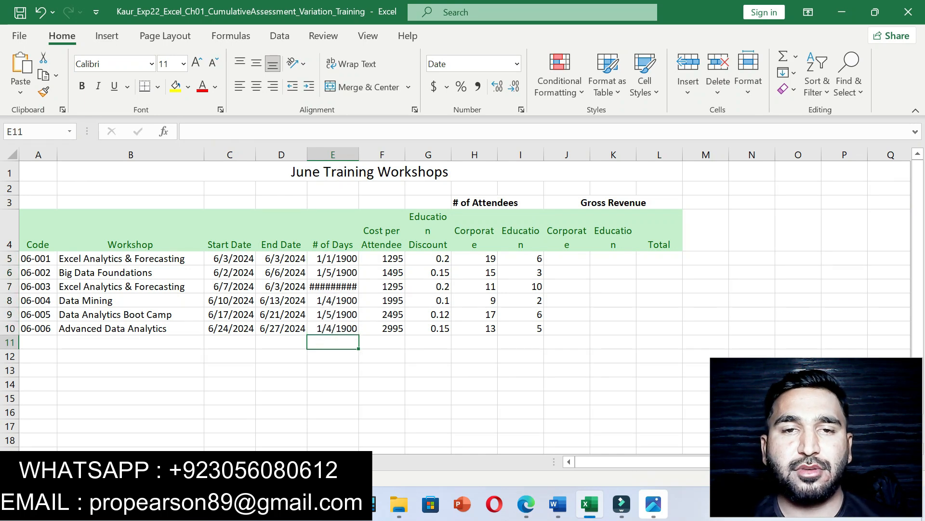
key(alt+h)
key(o)
key(i)
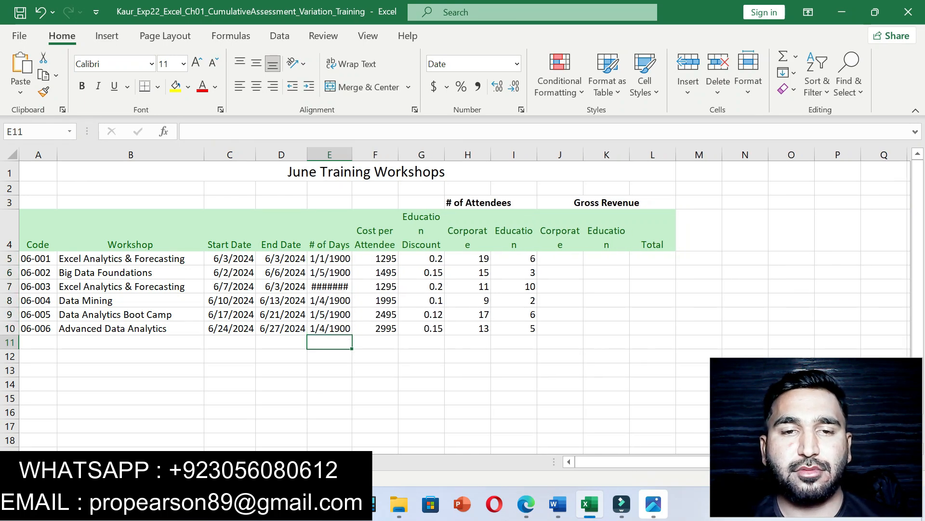
click(421, 370)
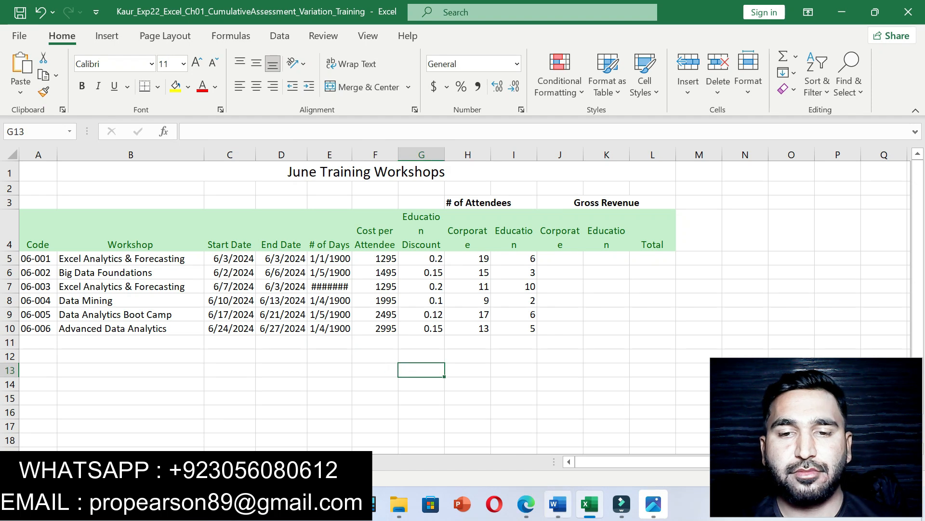
click(558, 504)
Step: Clear step 10's yellow mark and highlight step 12's E5:E10 Number-format instruction instead
key(ctrl+z)
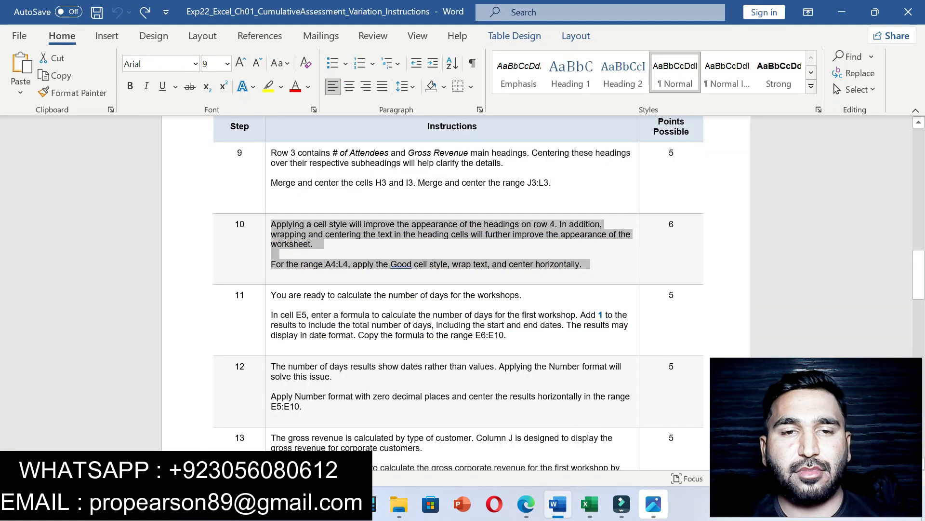
drag(271, 367, 315, 408)
click(392, 384)
drag(918, 274, 919, 296)
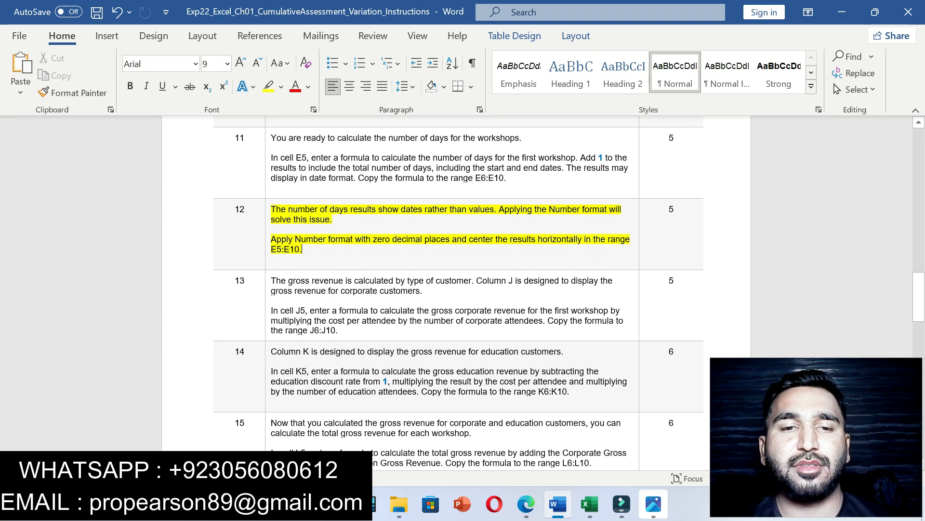
drag(271, 249, 299, 249)
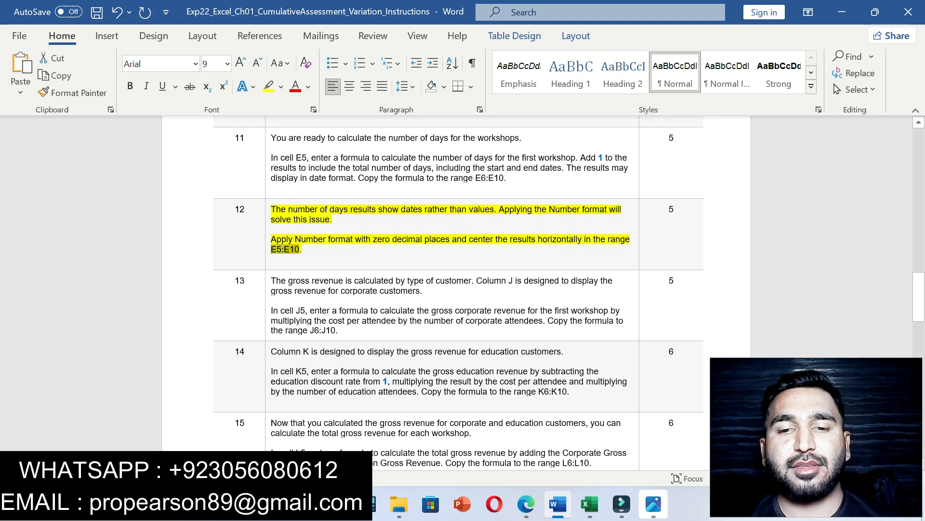
click(590, 504)
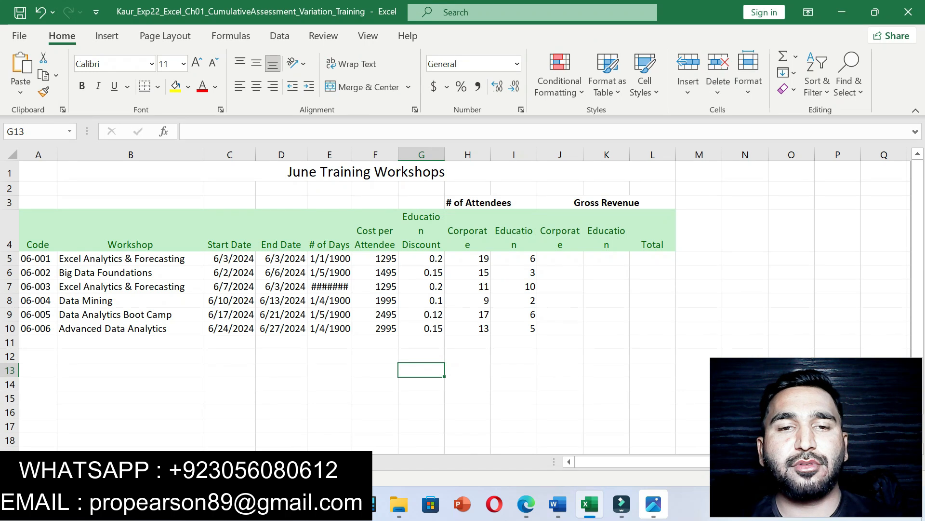
Step: Select E5:E10 and format it as Number with 0 decimal places
click(39, 131)
text(E5:E10)
key(Return)
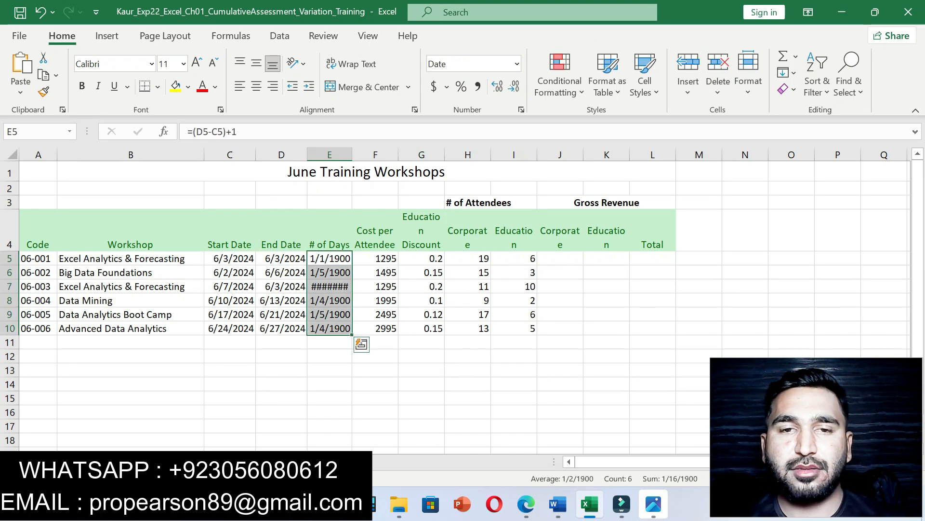
key(alt+Tab)
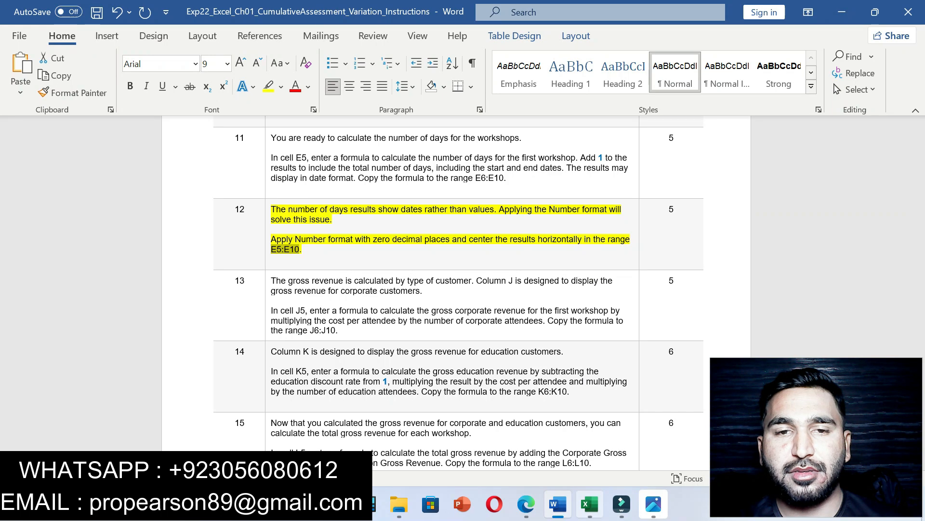
click(590, 504)
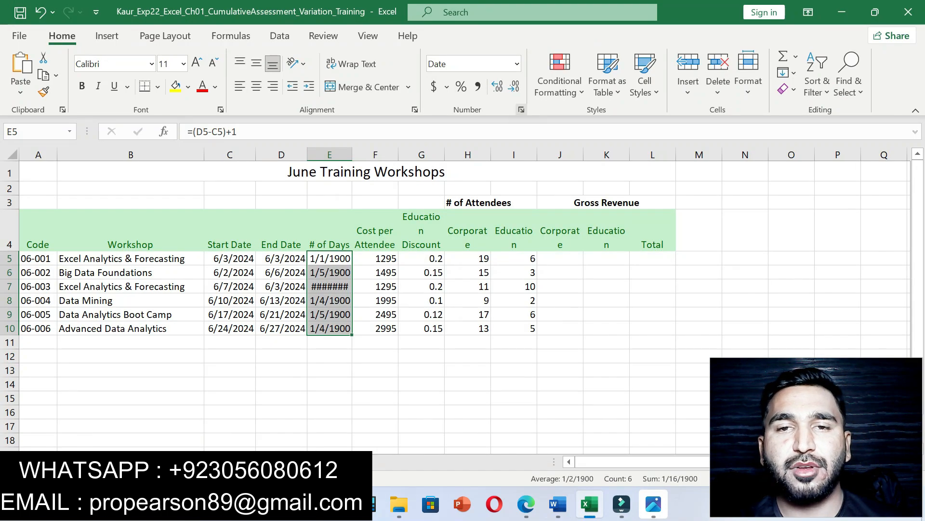
click(521, 109)
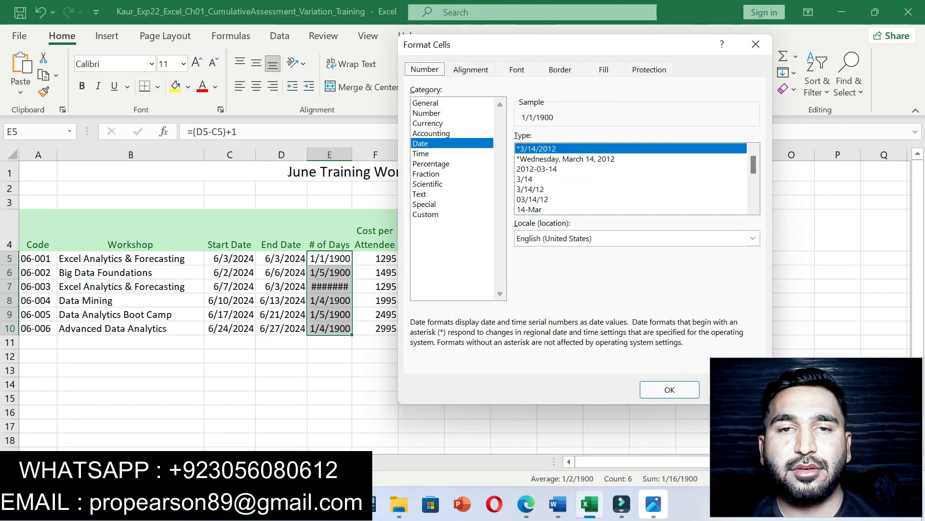
click(427, 113)
click(611, 141)
click(611, 140)
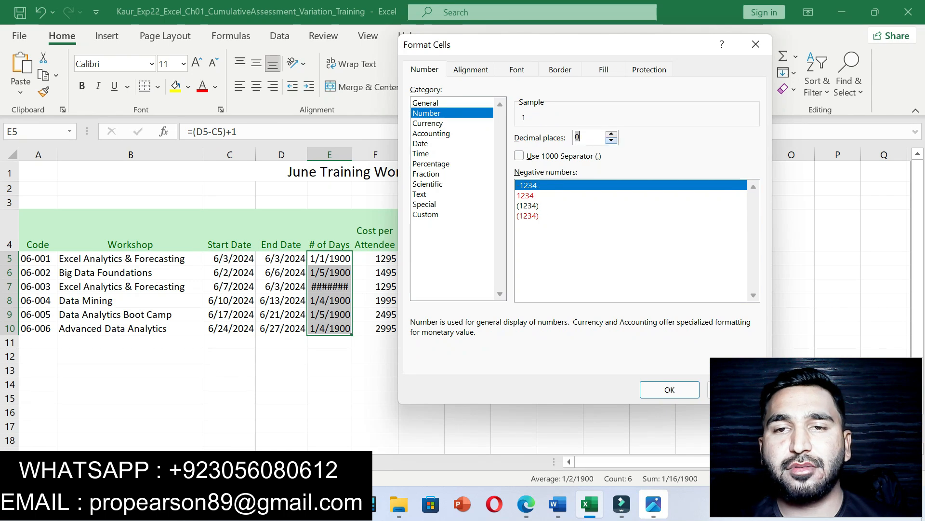
click(669, 390)
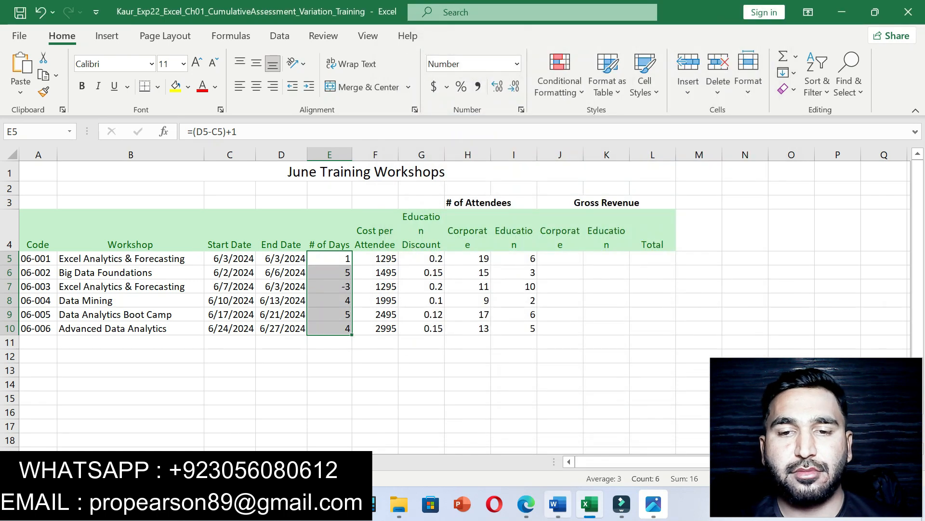
Step: Center the E5:E10 day counts and remove step 12's yellow highlight in Word
click(558, 504)
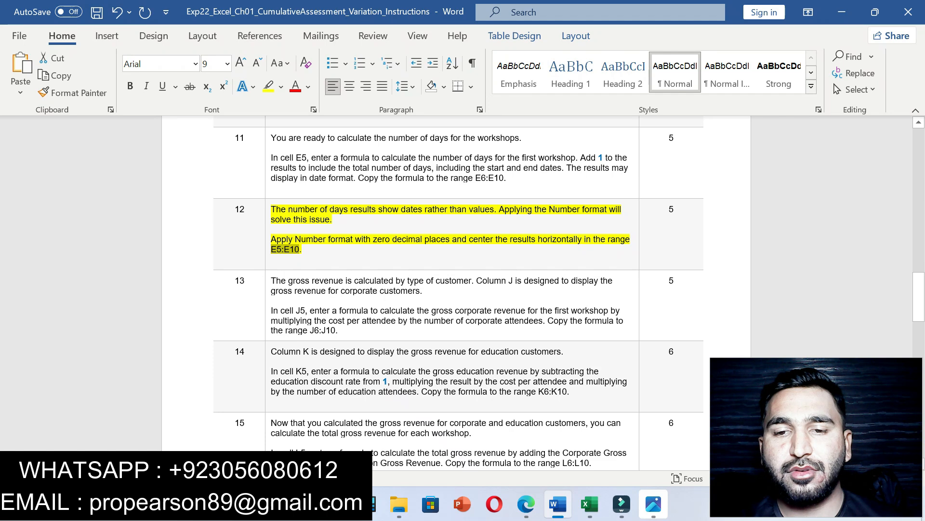
click(590, 504)
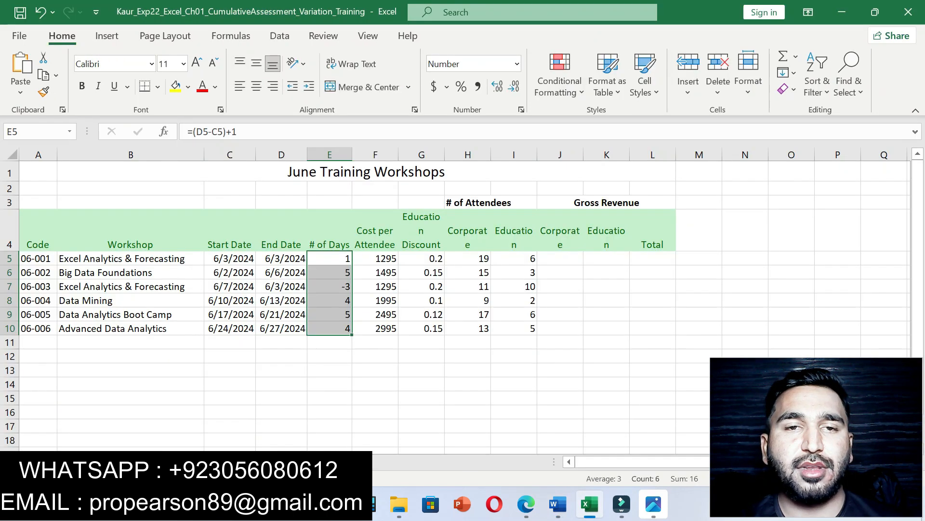
click(256, 87)
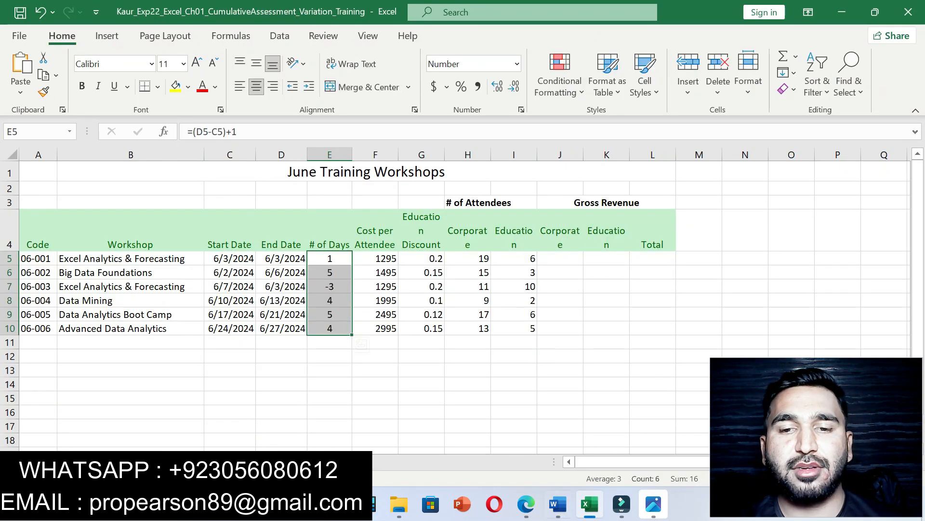
click(559, 504)
key(ctrl+z)
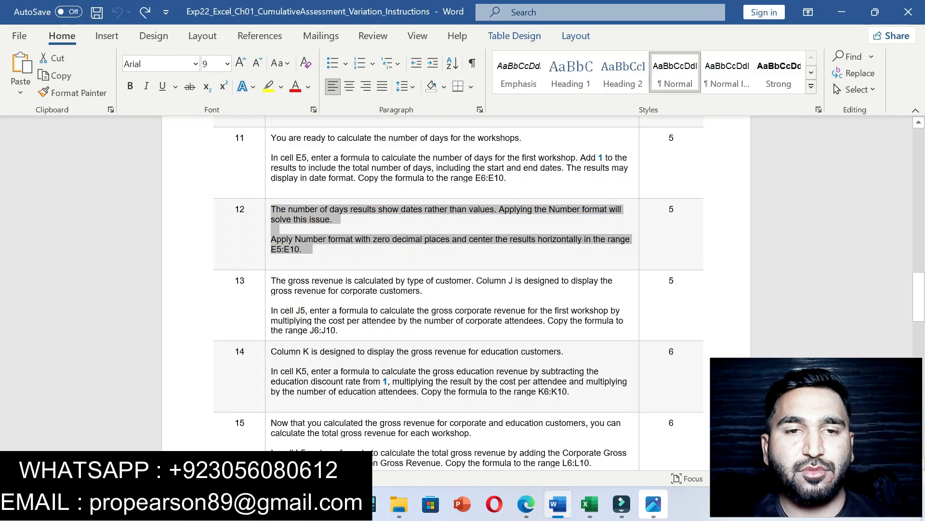
Step: Highlight step 13's J5 corporate gross revenue instruction in yellow
drag(272, 281, 369, 331)
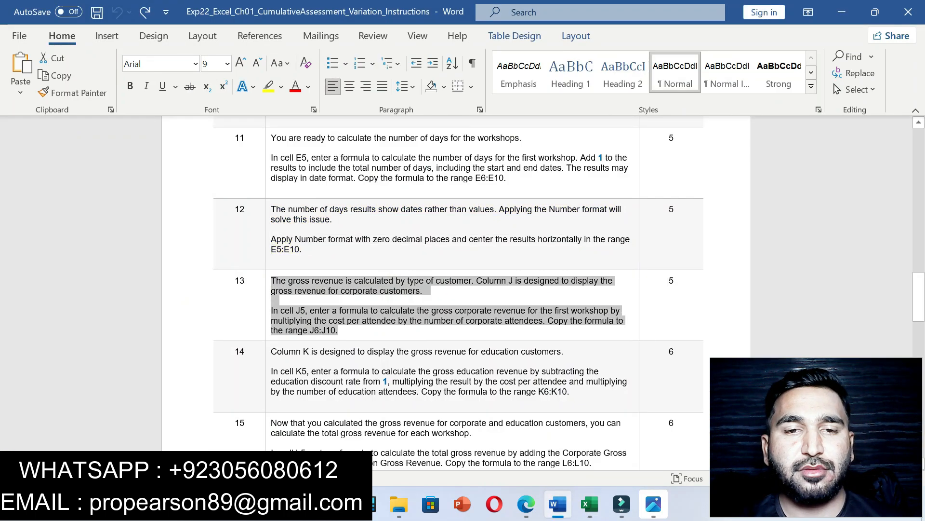
click(434, 306)
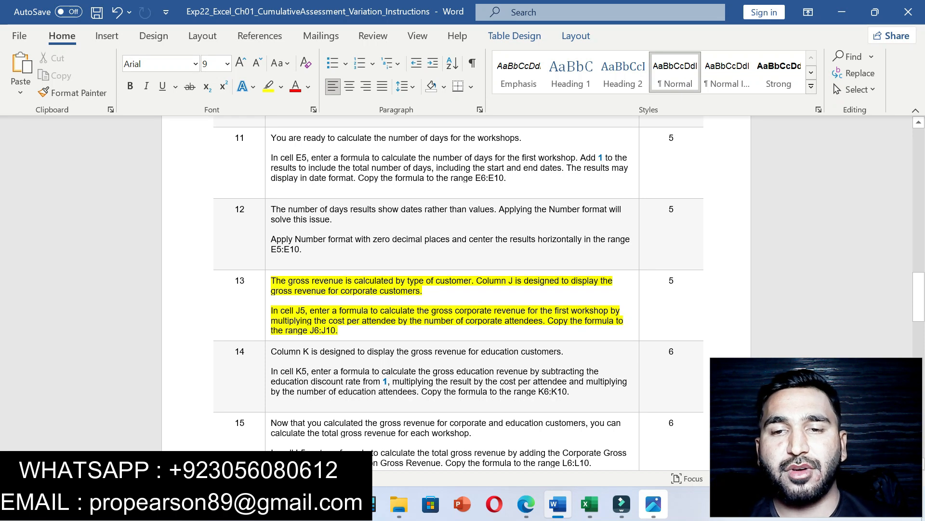
Step: Enter the corporate gross revenue formula =F5*H5 in J5
click(590, 503)
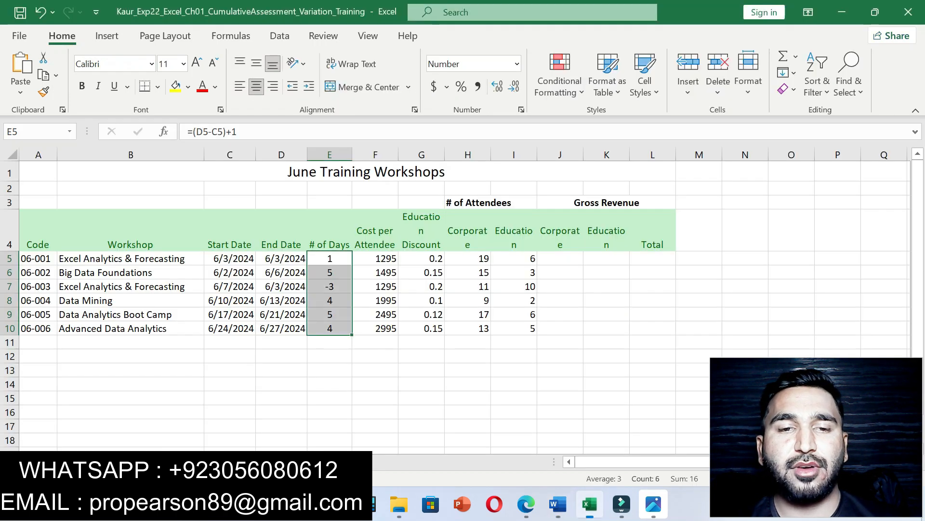
click(560, 259)
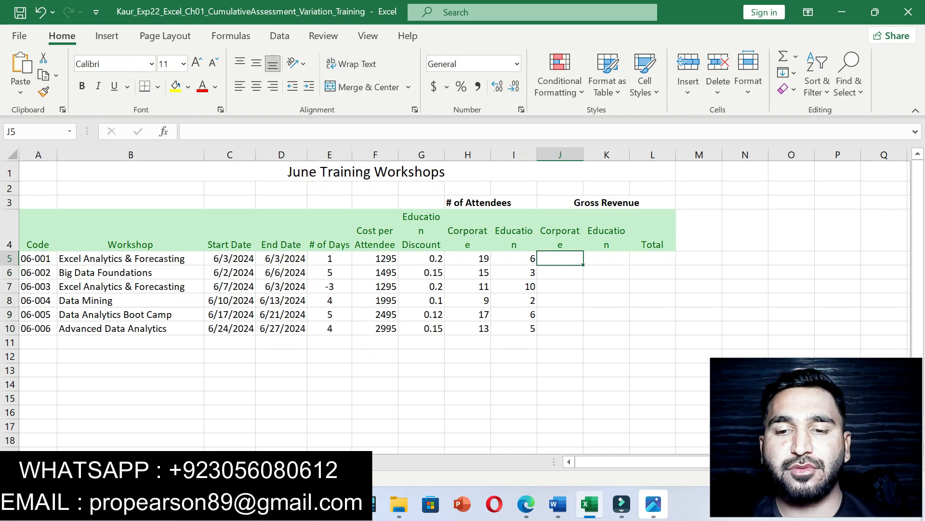
text(=)
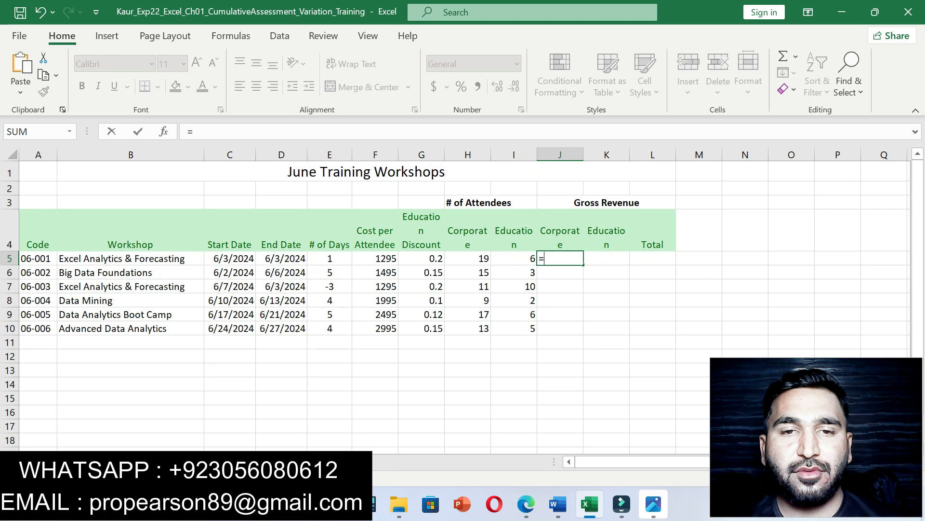
click(376, 258)
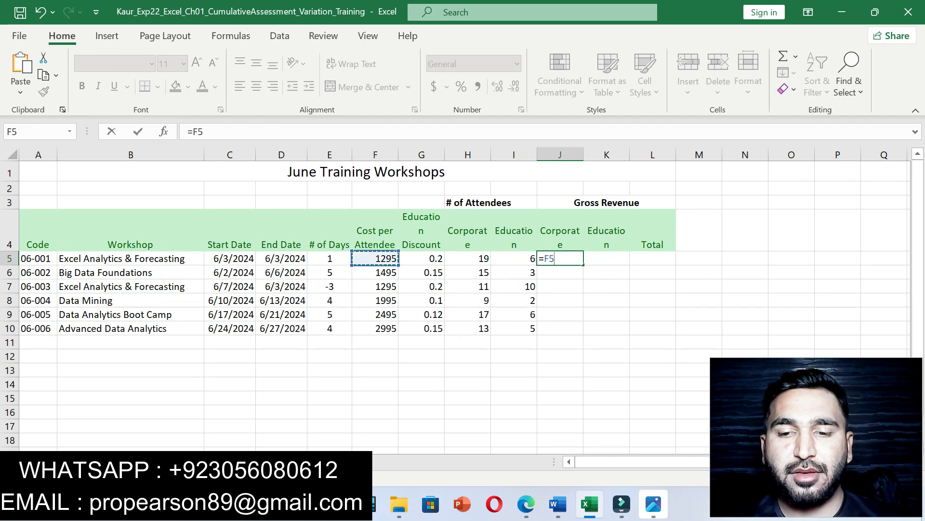
text(*)
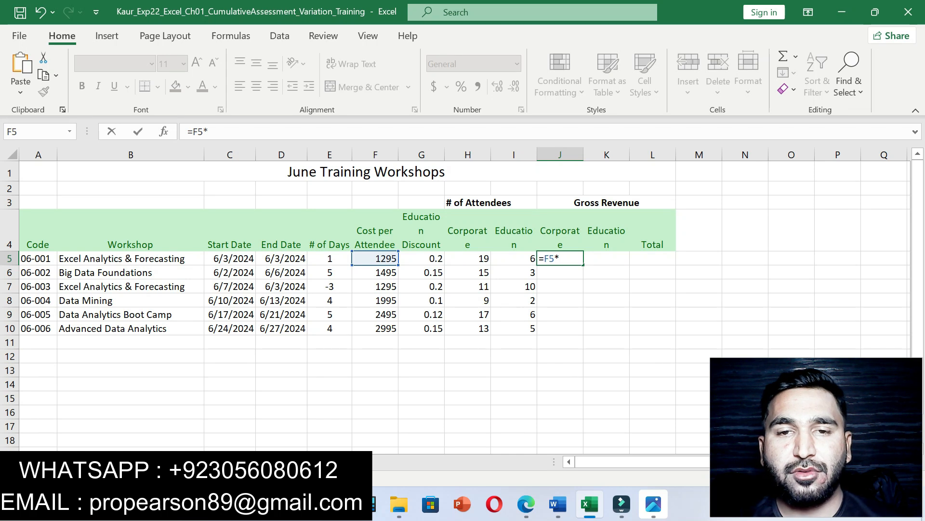
click(467, 258)
key(Return)
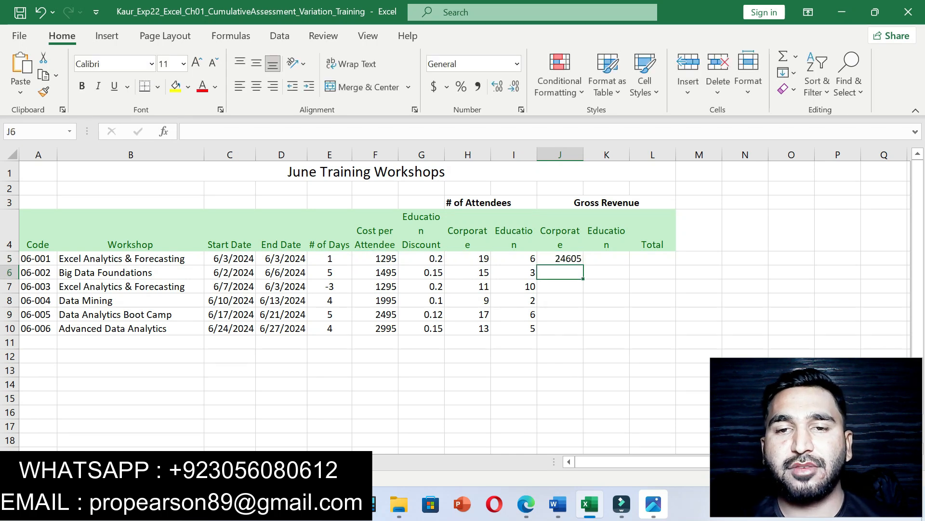
click(560, 259)
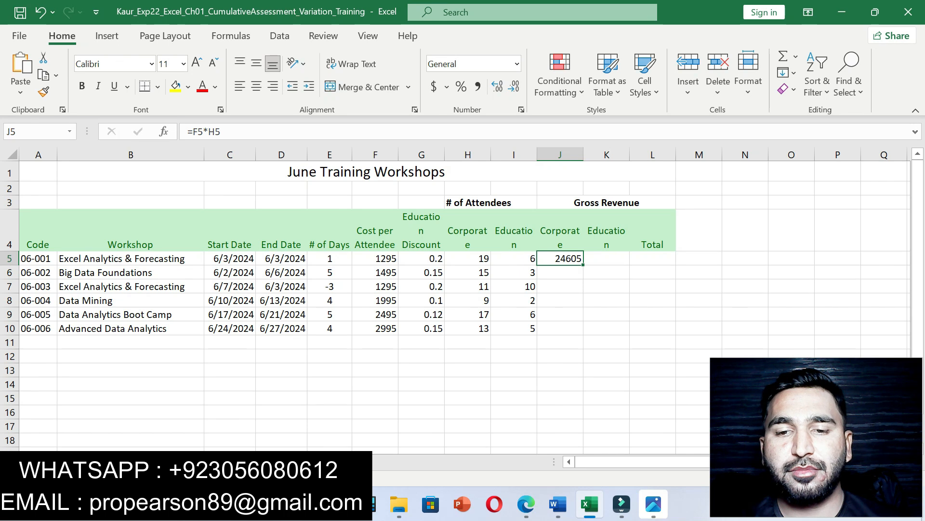
Step: Fill J5's formula down through J10
click(559, 504)
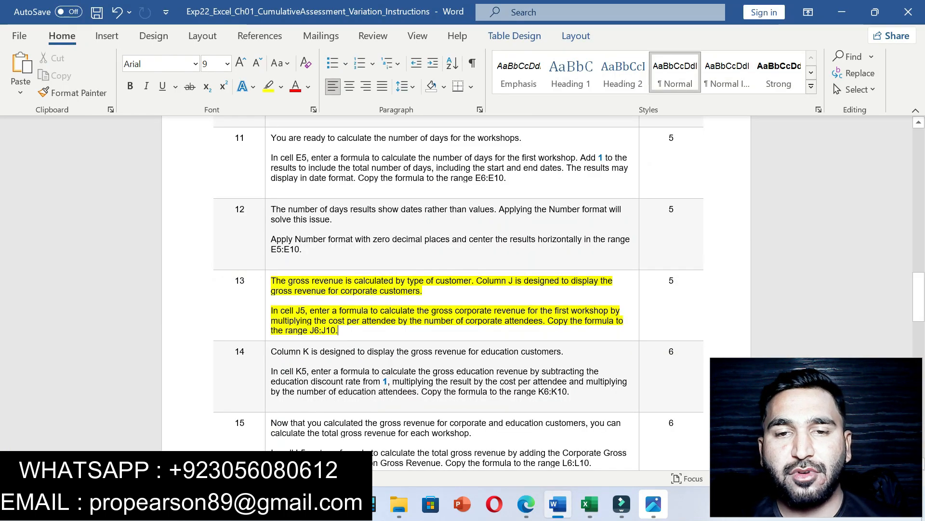
drag(561, 320, 565, 334)
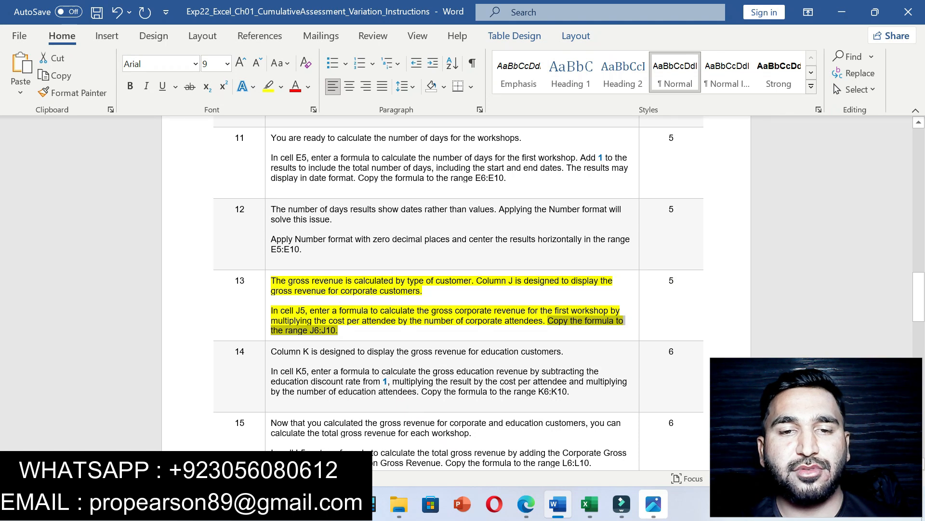
click(590, 504)
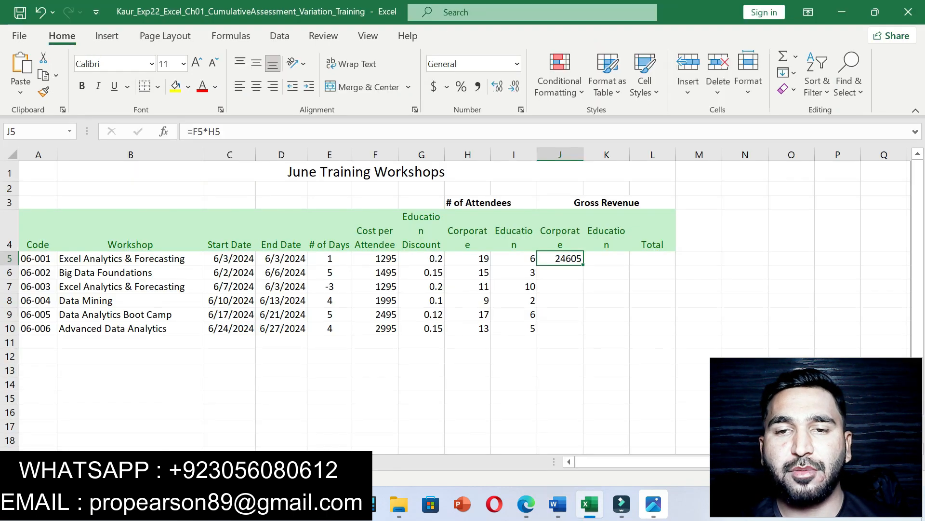
drag(583, 265, 582, 333)
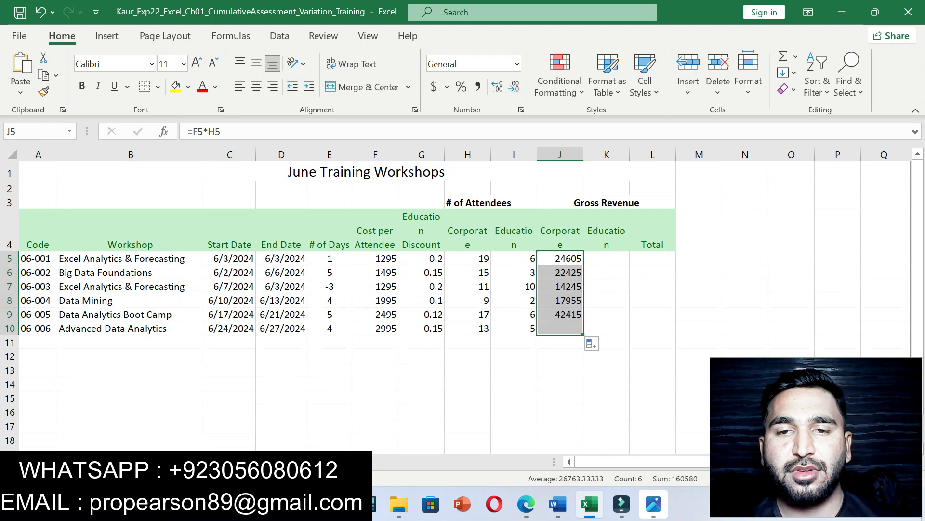
Step: Highlight step 14's K5 education gross revenue paragraph in yellow, then go back to the workbook
click(559, 504)
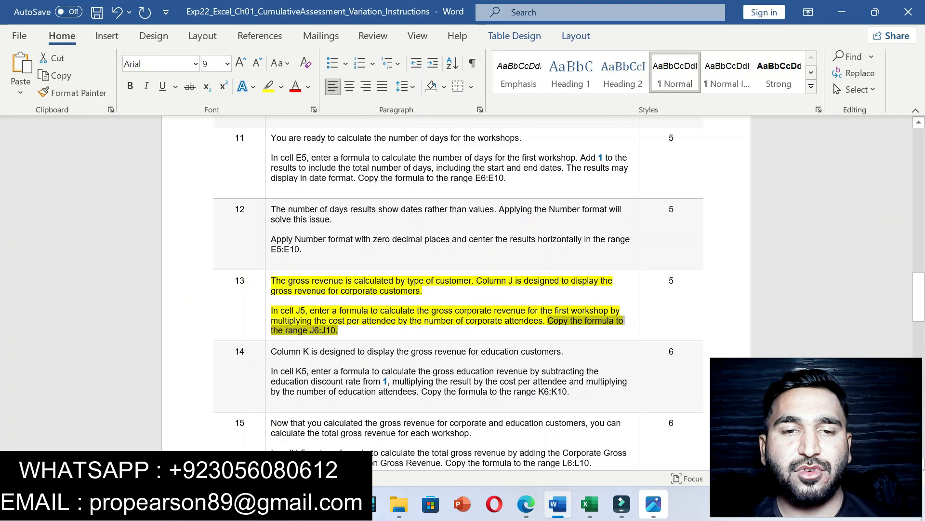
drag(271, 371, 577, 392)
click(646, 364)
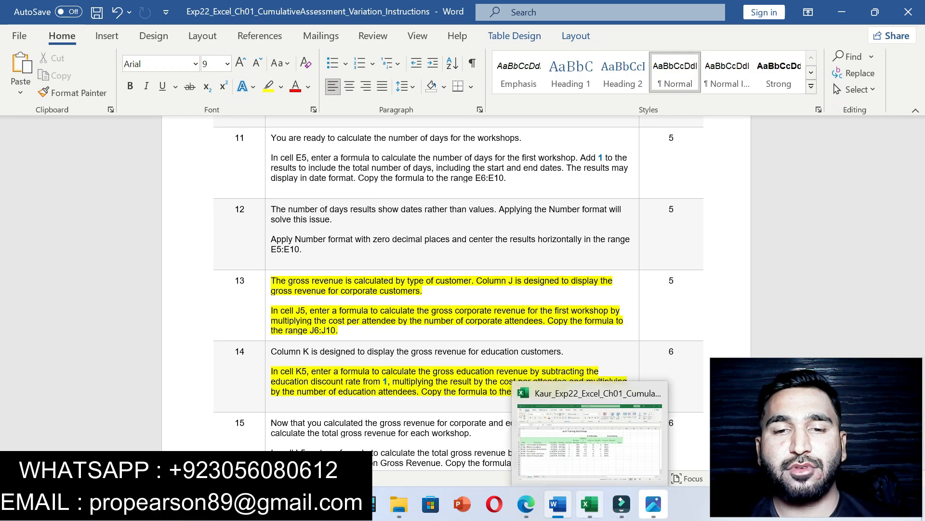
click(590, 504)
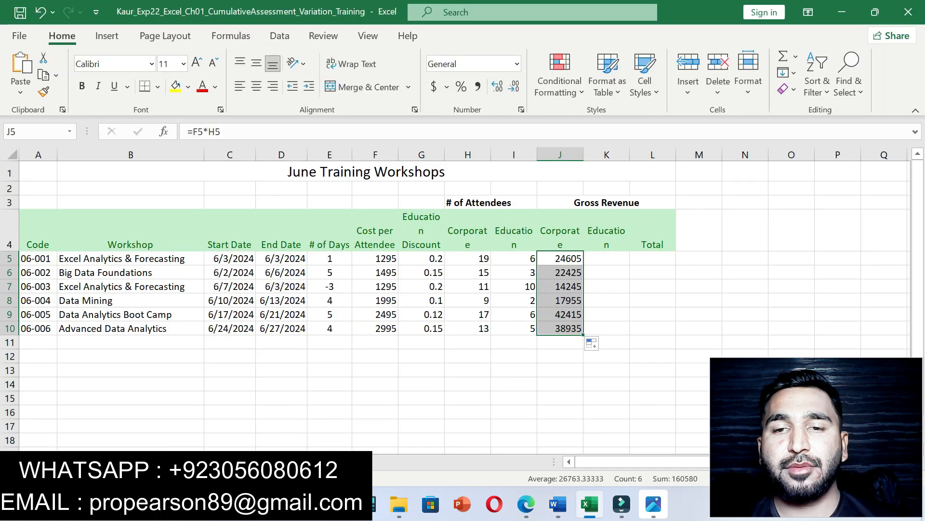
Step: Enter the education gross revenue formula =(1-G5)*F5*I5 in K5
click(606, 258)
text(=)
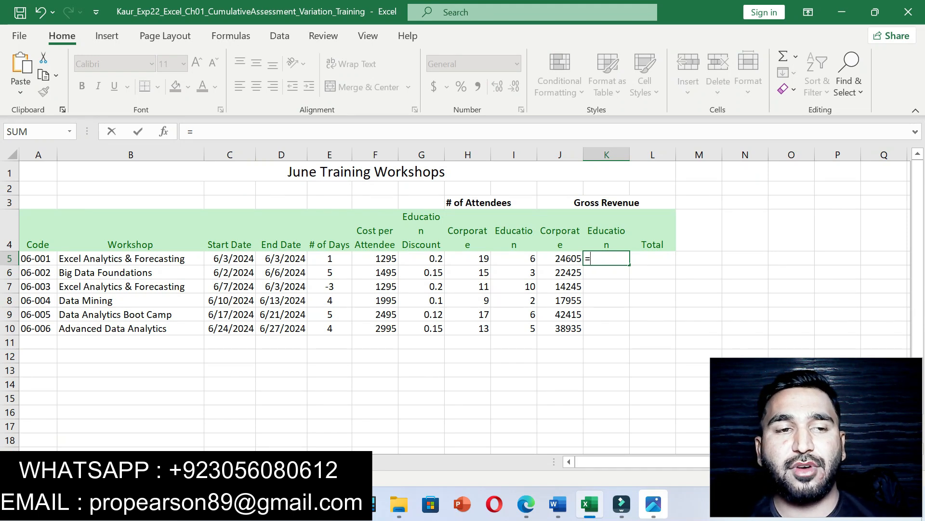
click(558, 503)
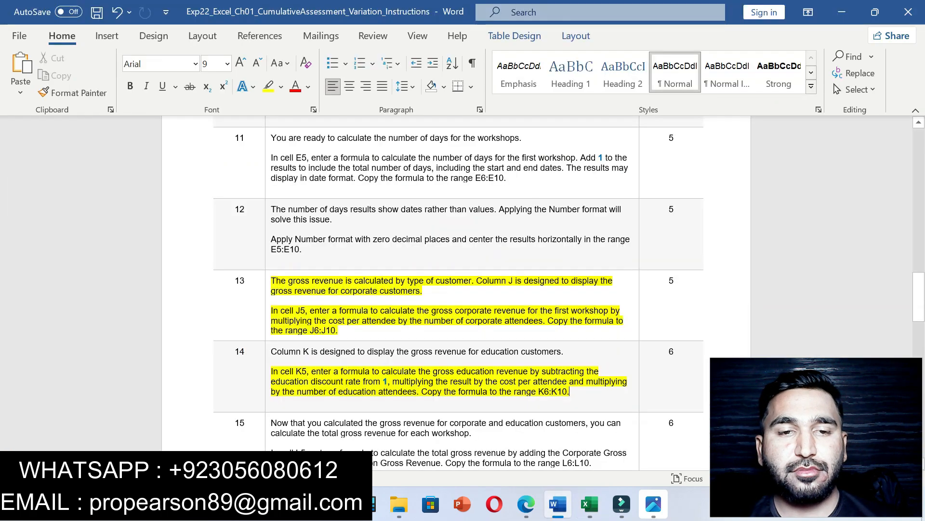
click(590, 504)
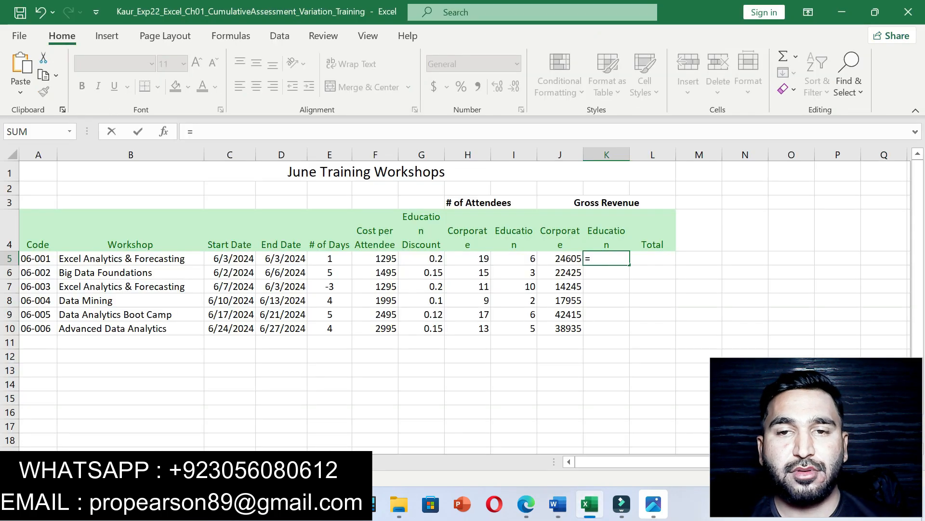
text((1-)
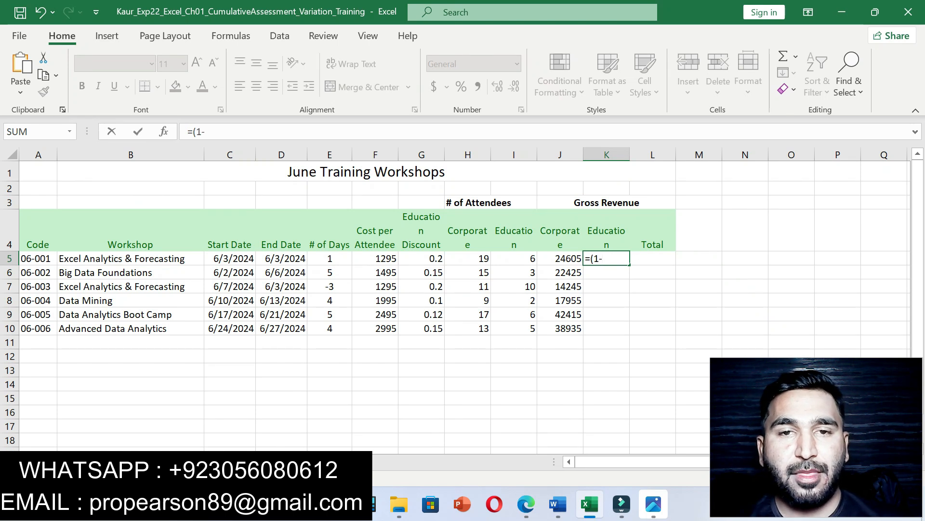
click(422, 258)
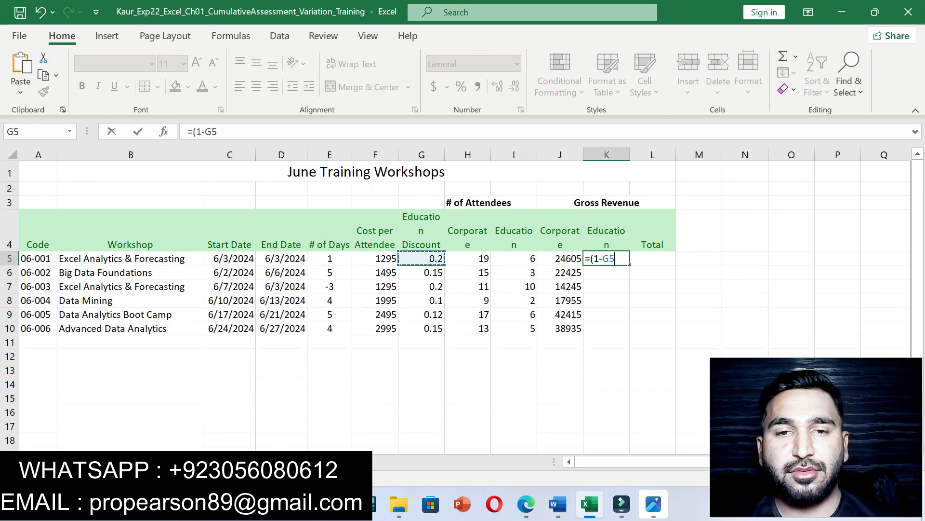
text()*)
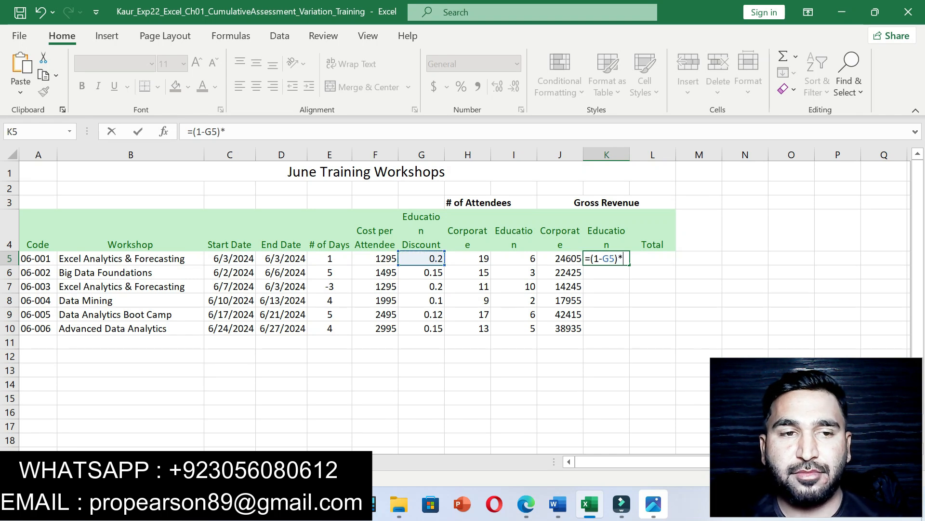
click(375, 258)
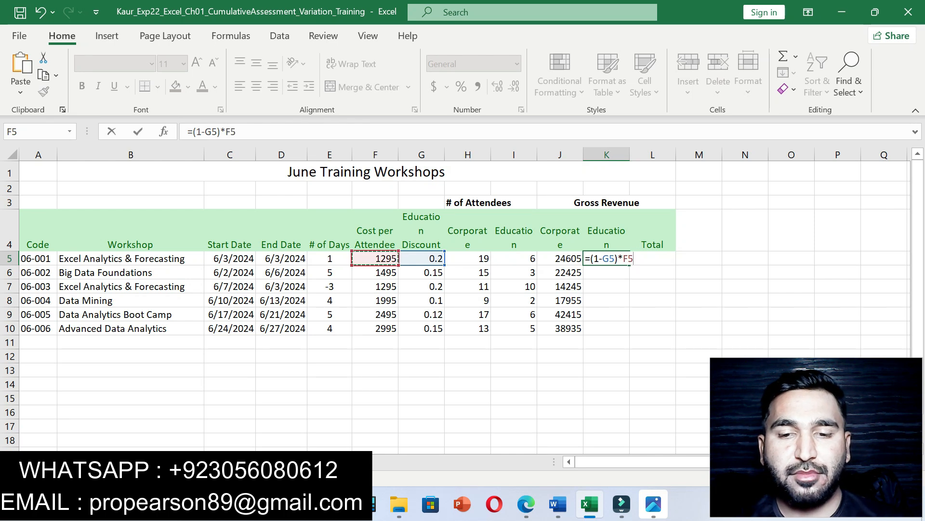
text(*)
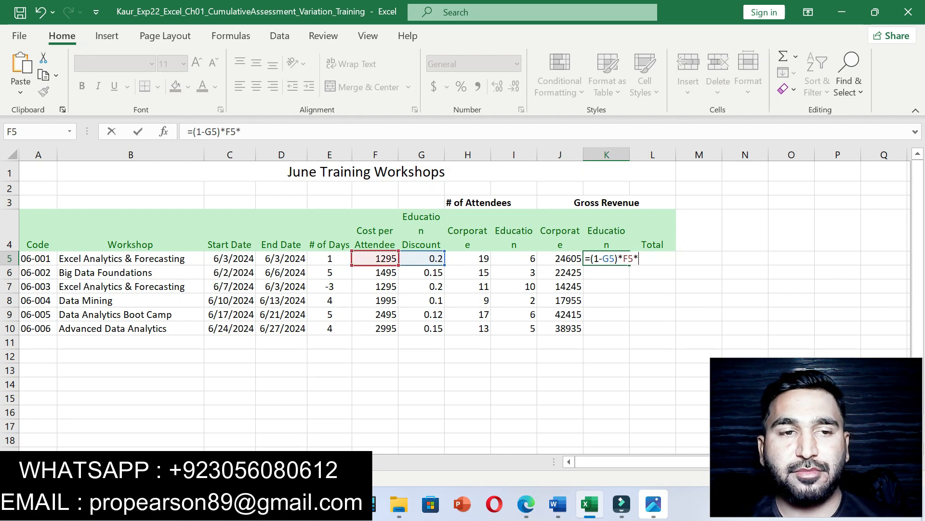
click(514, 259)
key(Return)
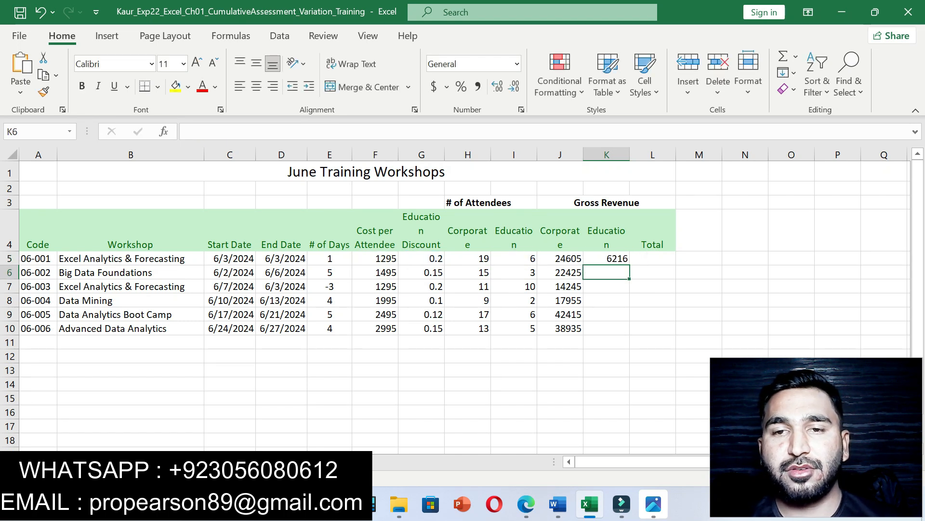
click(606, 258)
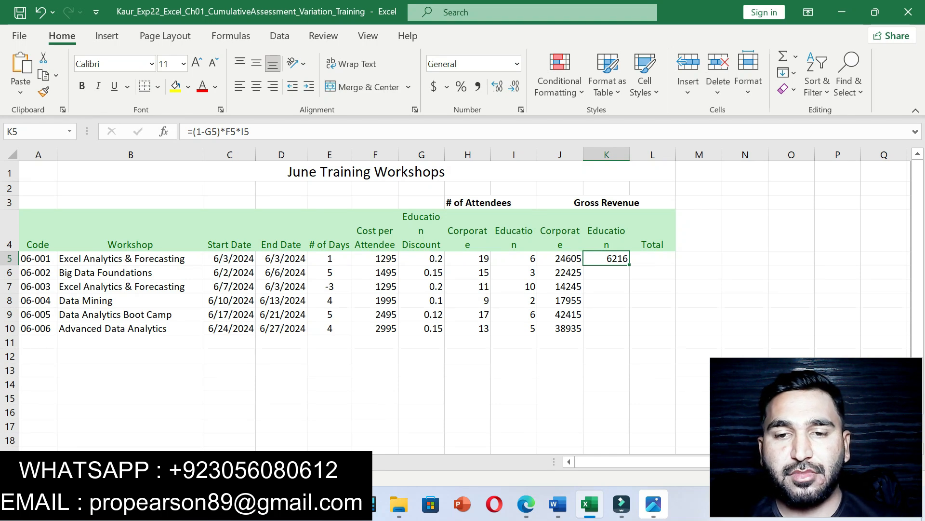
Step: Fill K5's formula down through K10
click(558, 503)
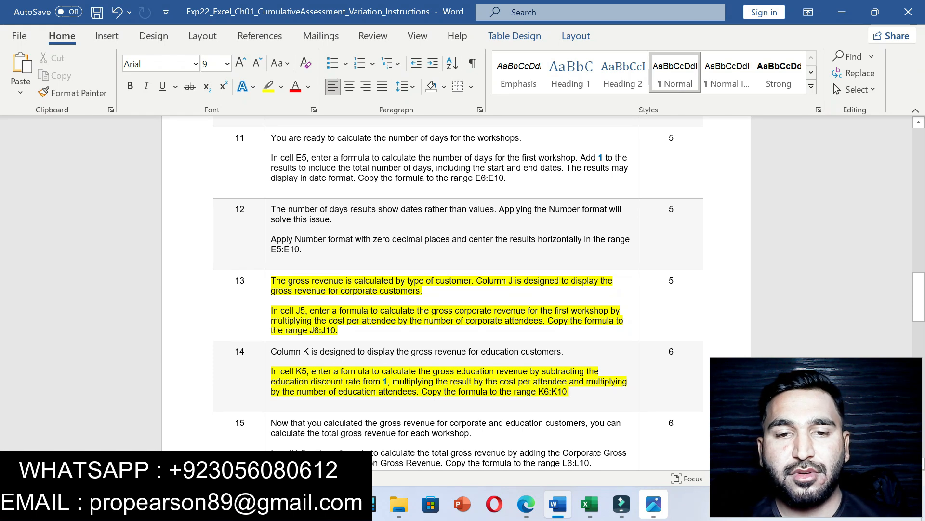
drag(426, 372, 530, 371)
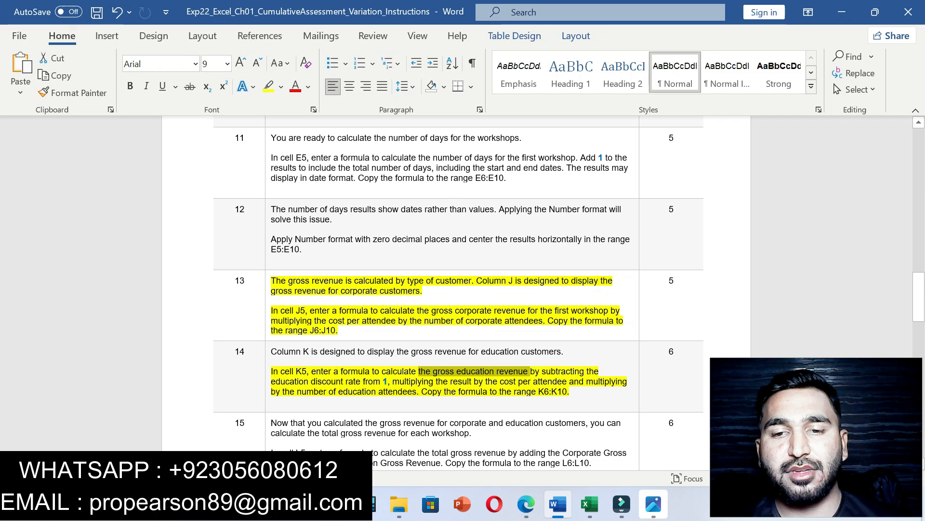
click(589, 504)
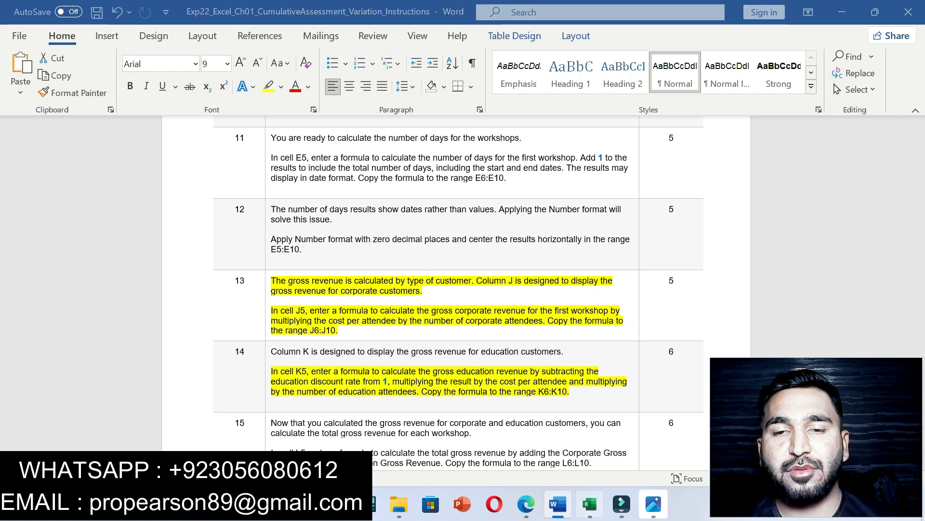
click(557, 504)
drag(379, 391, 538, 392)
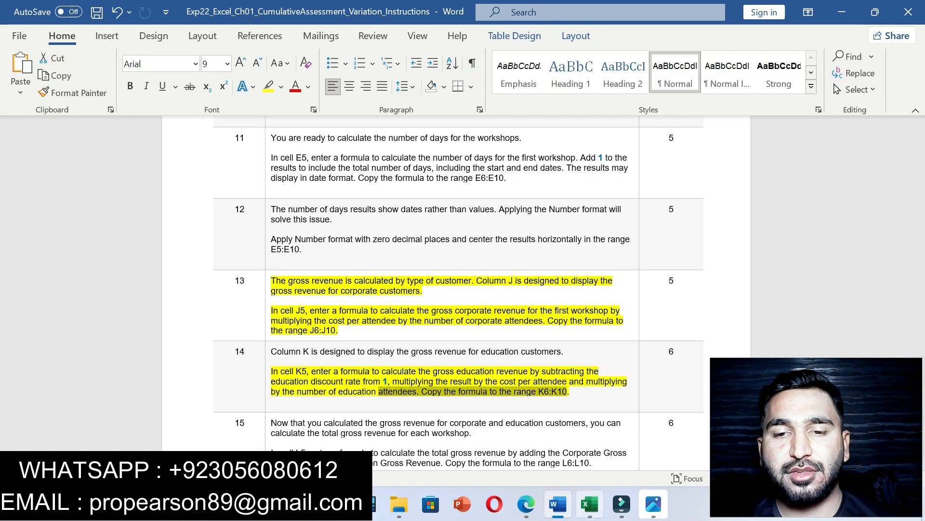
click(589, 504)
drag(630, 264, 629, 329)
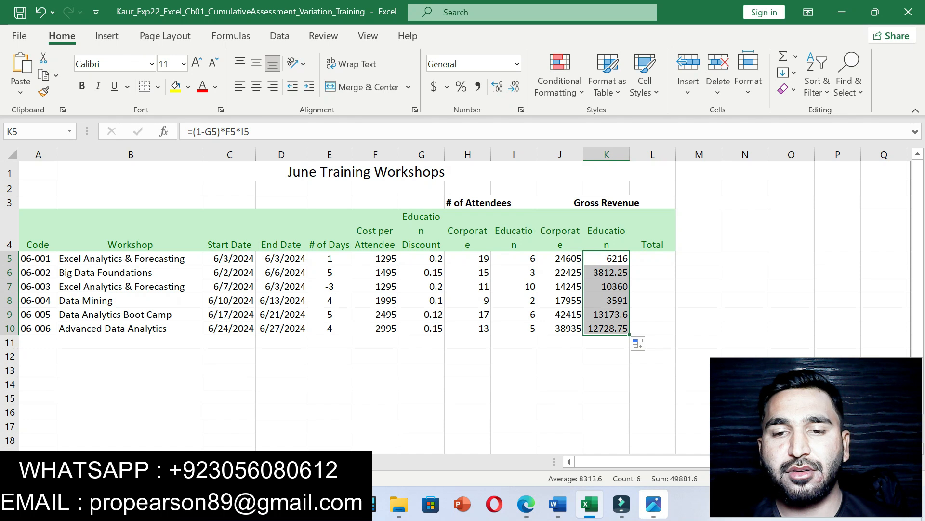
Step: Highlight the first line of step 15's L5 total gross revenue instruction in yellow in Word
click(558, 504)
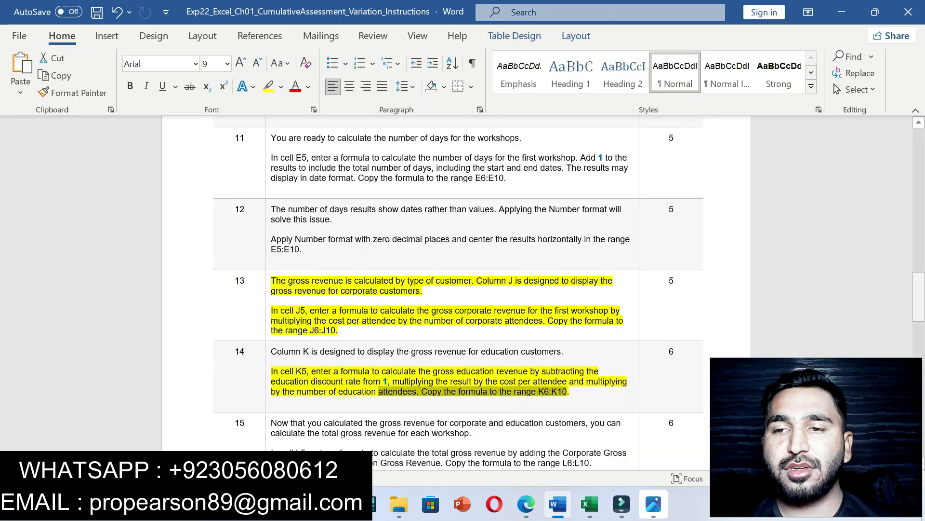
scroll(458, 289, down, 5)
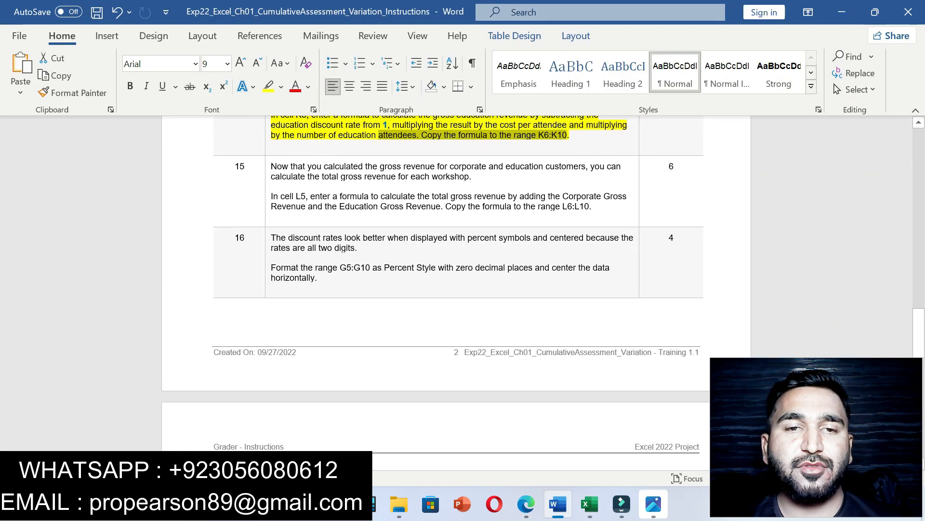
drag(272, 166, 599, 206)
click(679, 184)
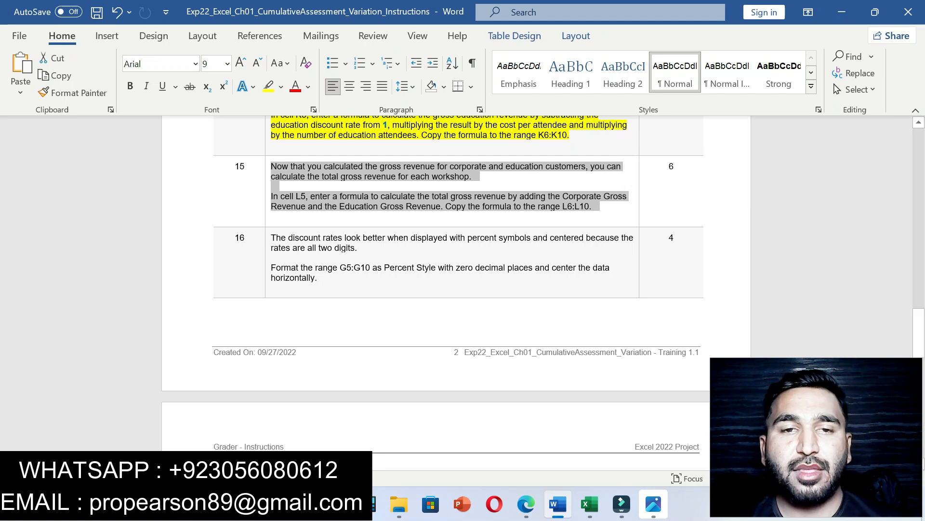
click(281, 197)
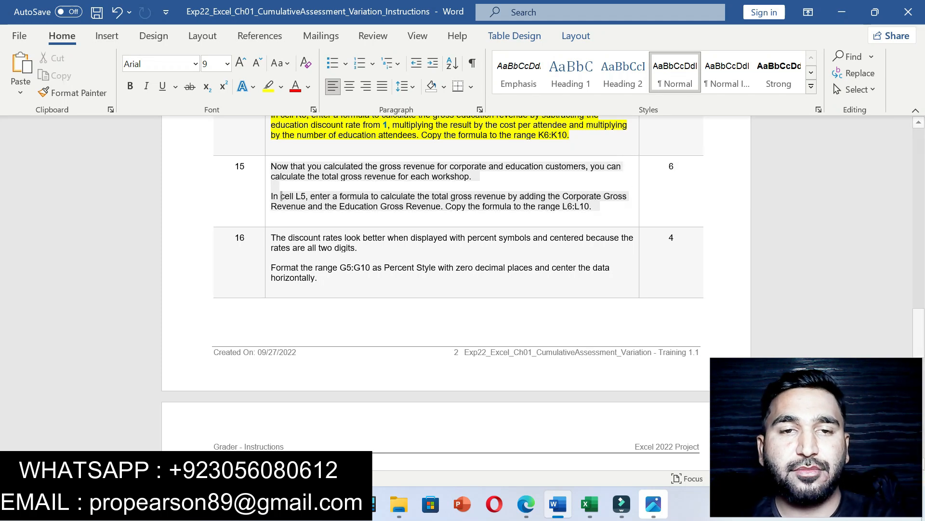
drag(271, 196, 600, 207)
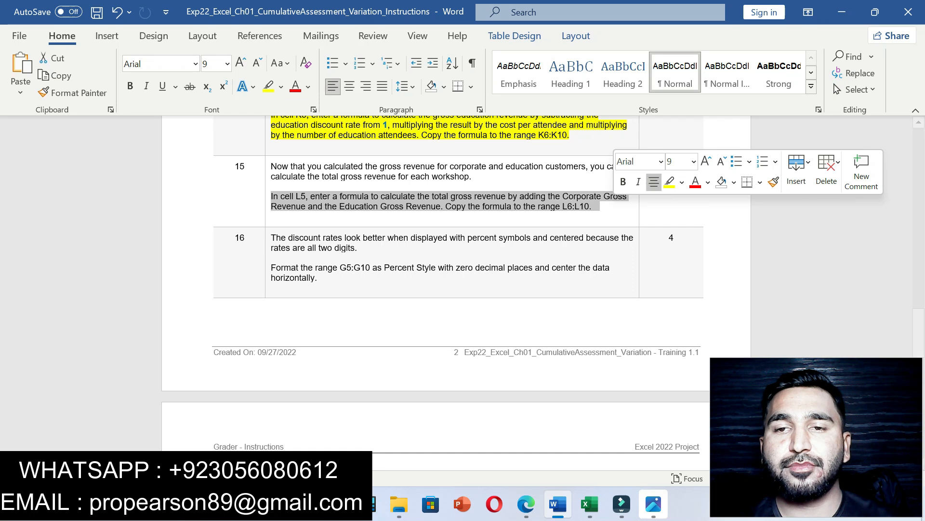
click(272, 216)
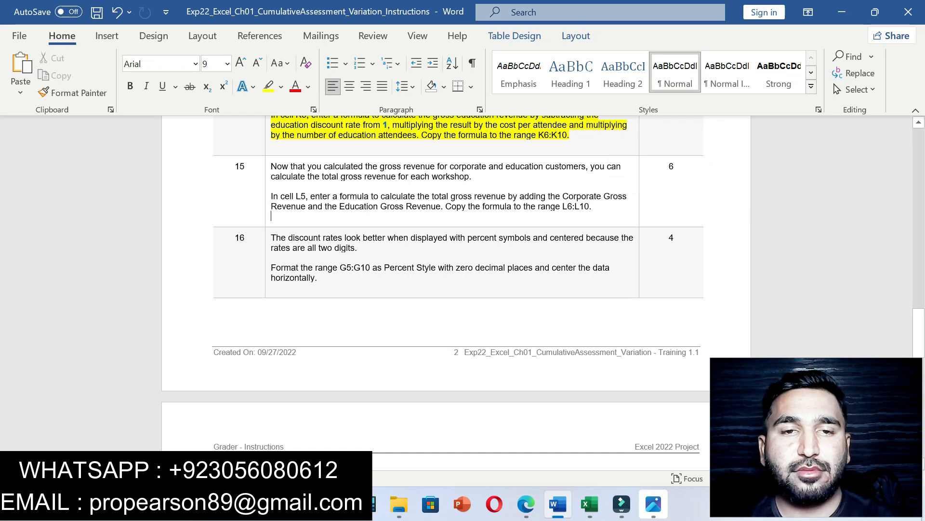
drag(271, 196, 627, 197)
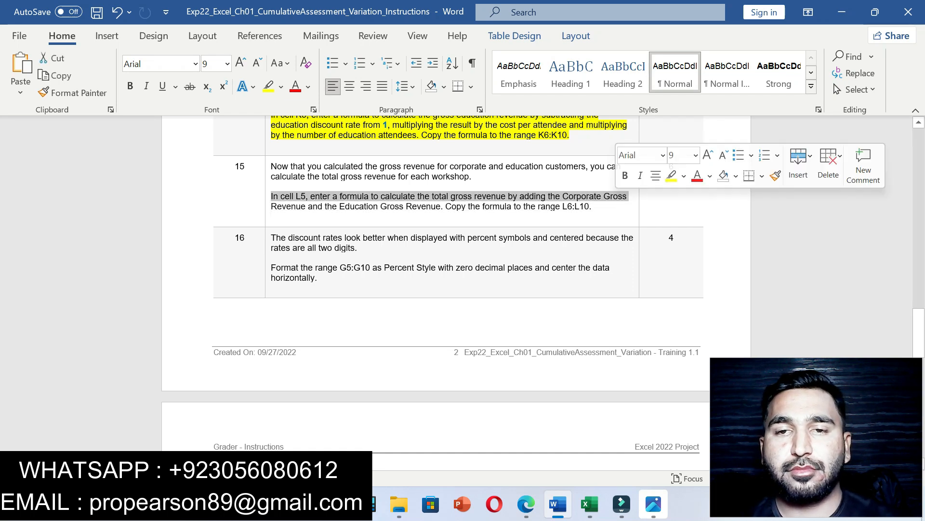
click(671, 176)
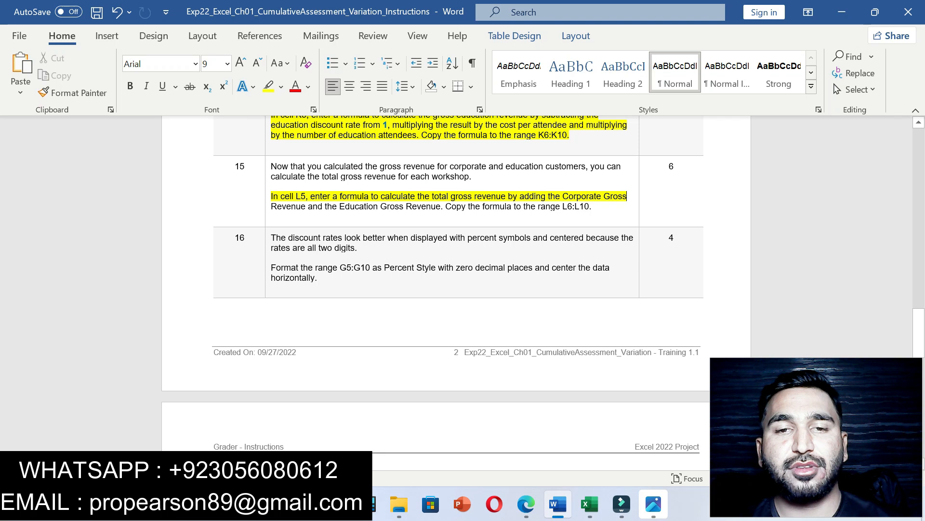
click(590, 504)
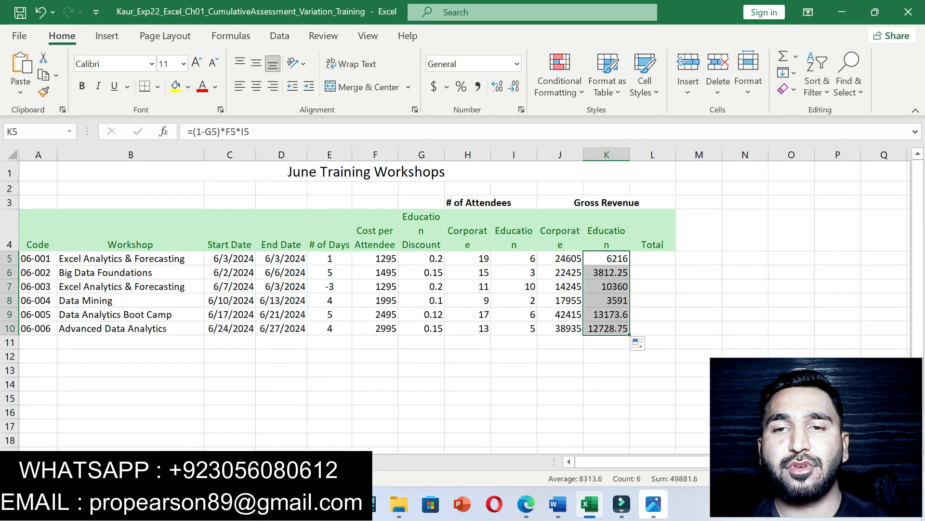
Step: Enter =J5+K5 in L5 to total corporate and education revenue
click(652, 258)
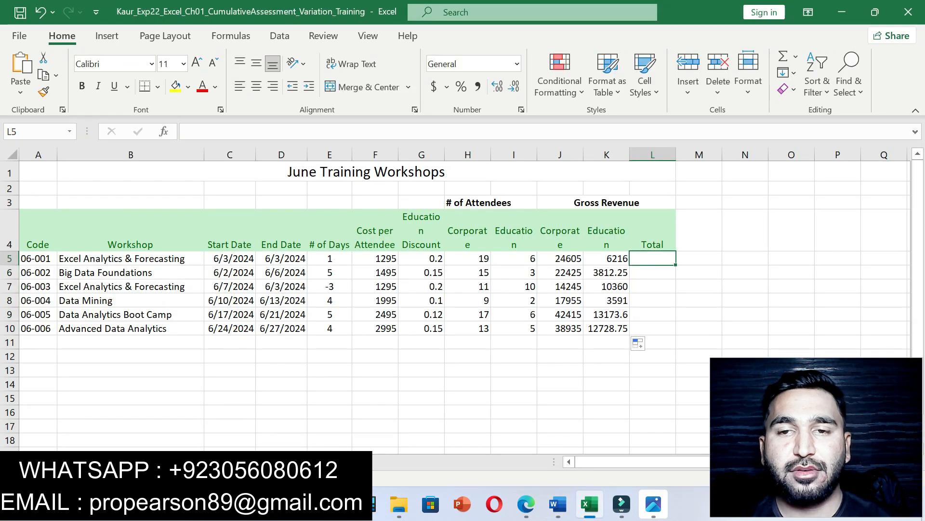
text(=)
click(558, 503)
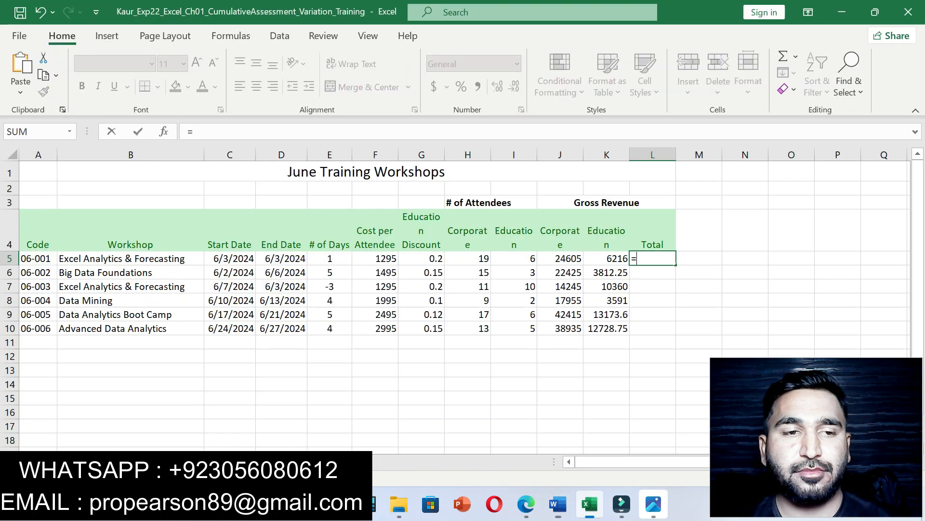
click(590, 503)
click(560, 259)
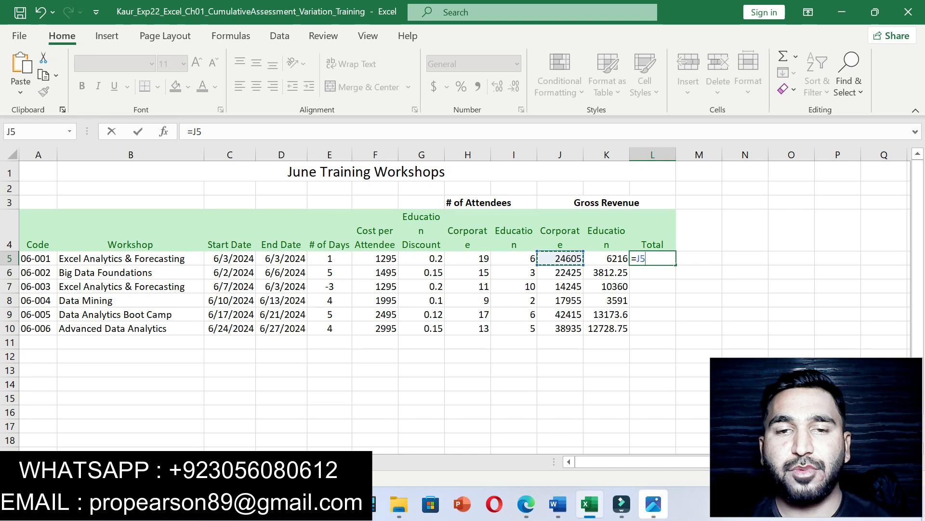
text(+)
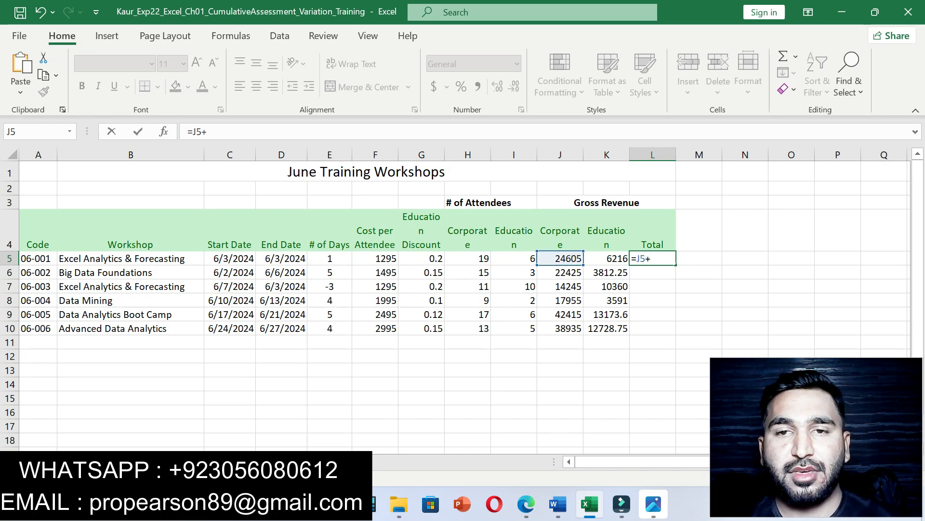
click(607, 258)
key(Return)
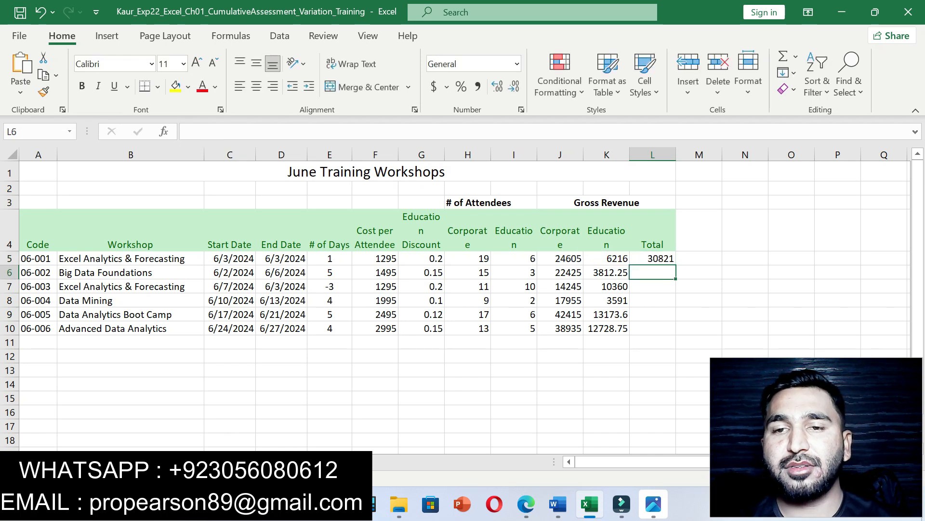
click(652, 258)
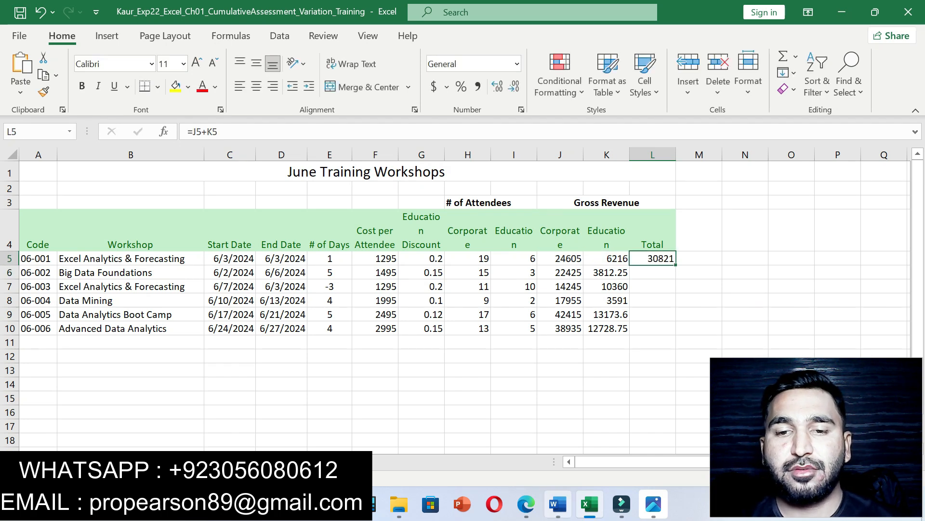
Step: Copy the L5 formula down through L10, then undo step 15's highlight in Word
click(557, 504)
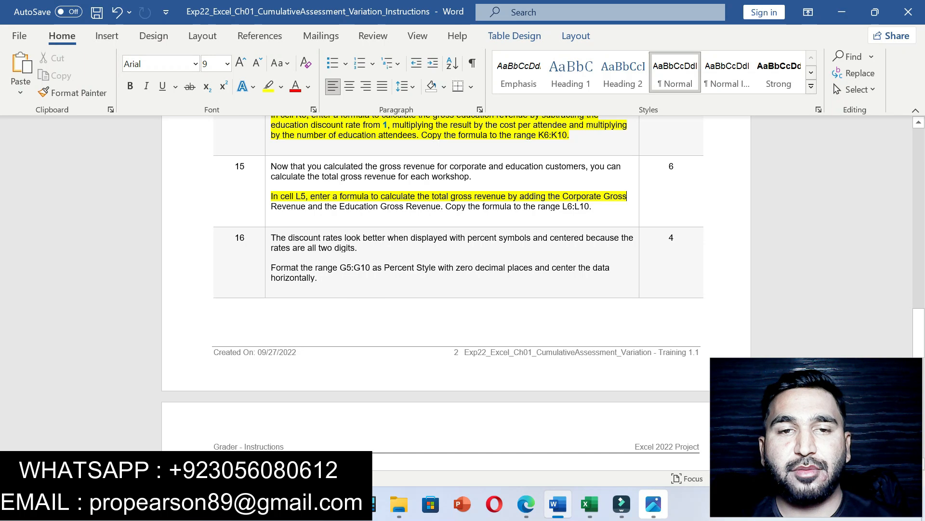
drag(429, 196, 562, 196)
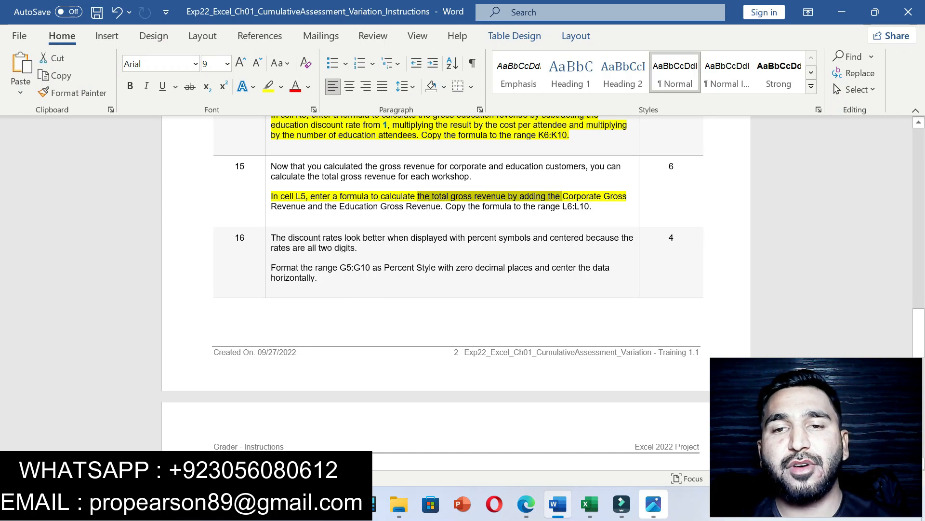
drag(446, 206, 588, 205)
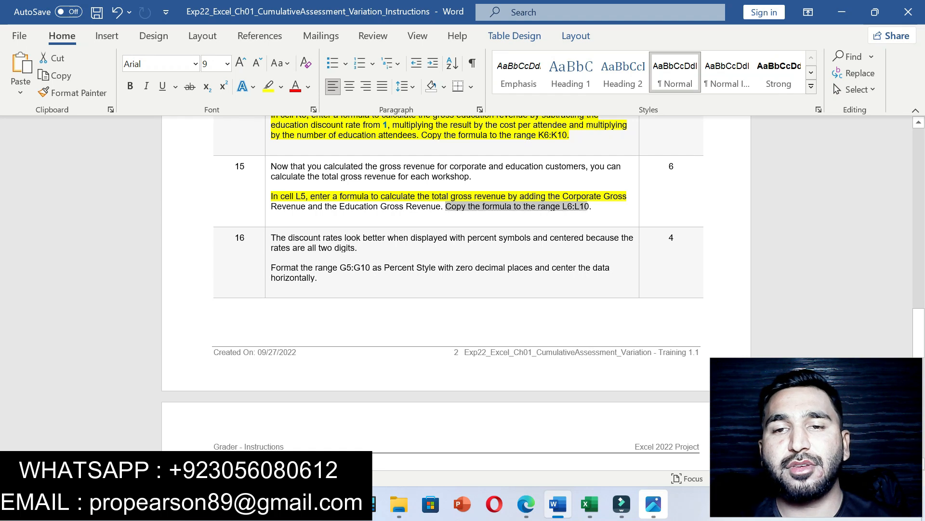
key(alt+Tab)
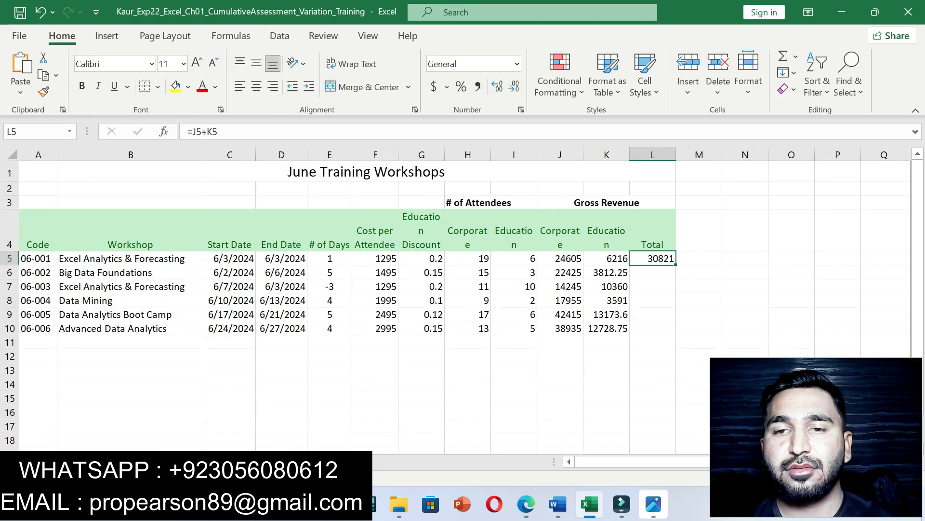
drag(676, 265, 676, 333)
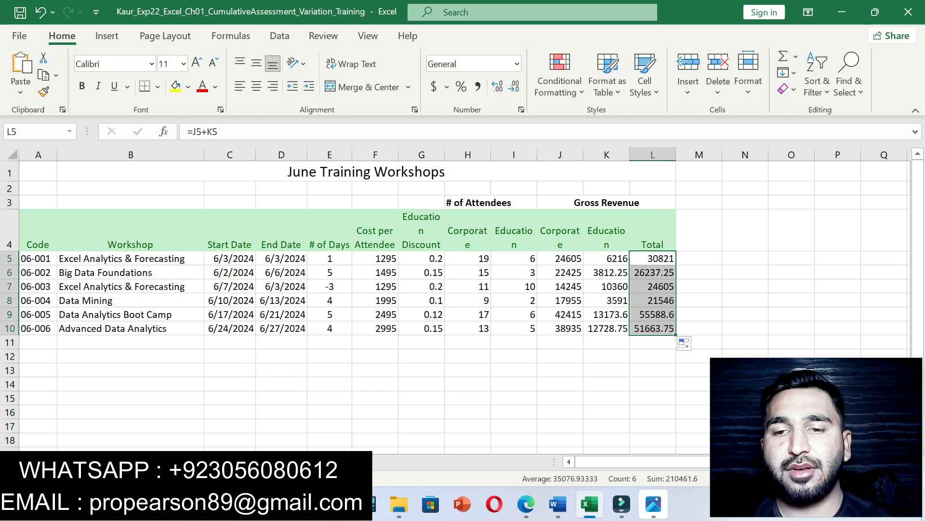
key(alt+Tab)
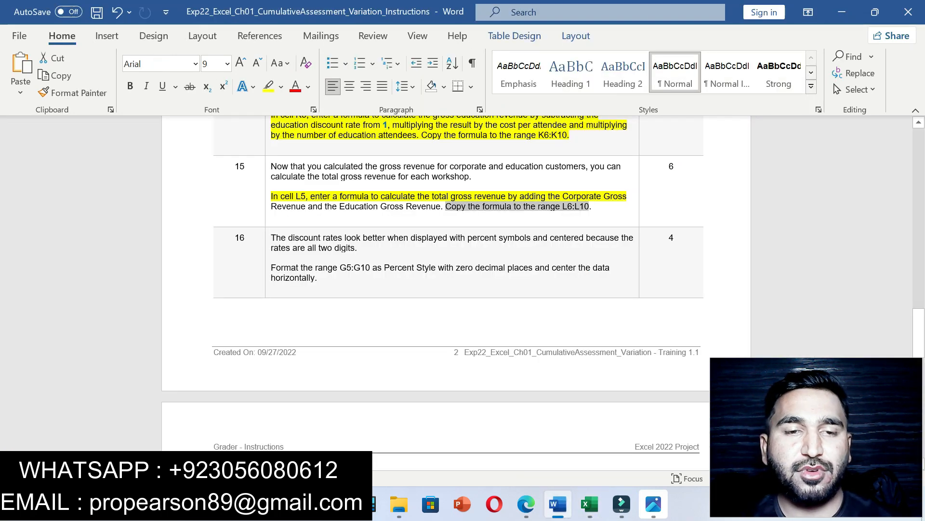
key(ctrl+z)
key(ctrl+z)
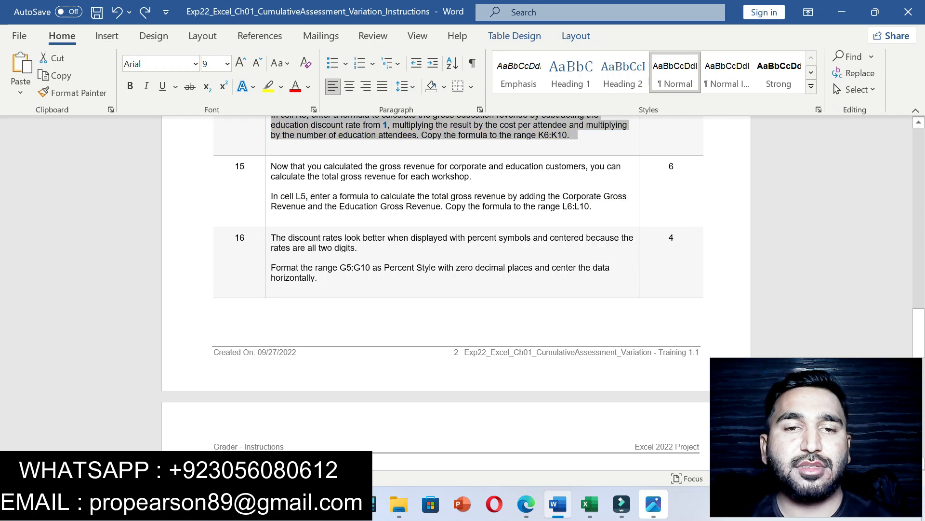
Step: Highlight step 16's Percent Style instruction in yellow and mark its G5:G10 range
click(318, 278)
drag(271, 238, 463, 279)
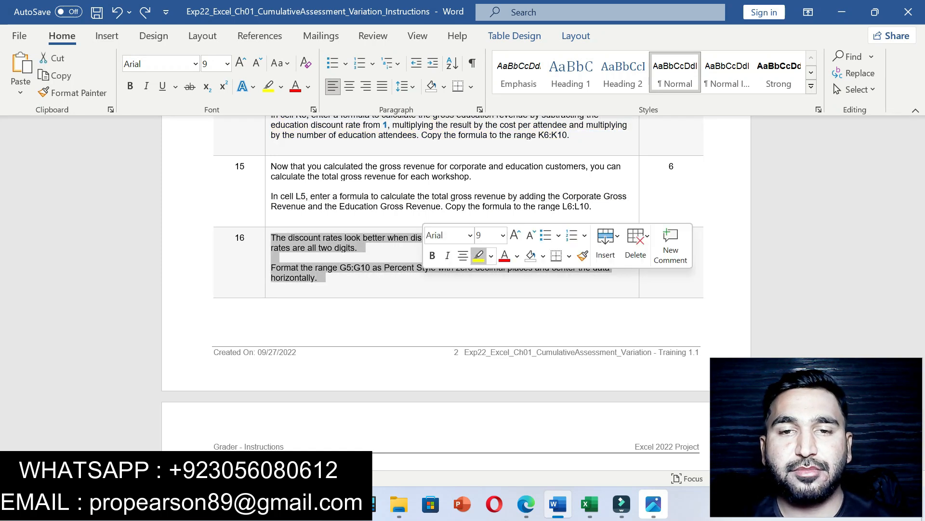
click(319, 278)
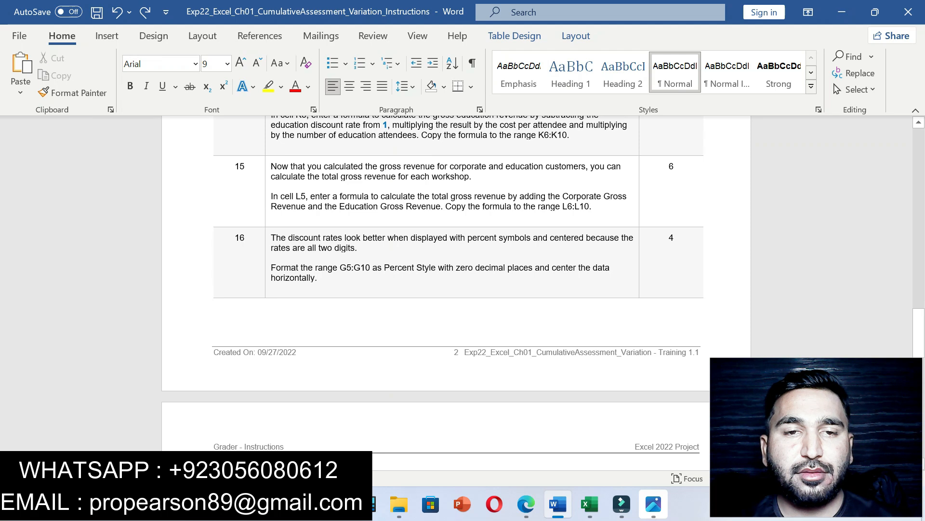
drag(273, 238, 345, 279)
click(405, 260)
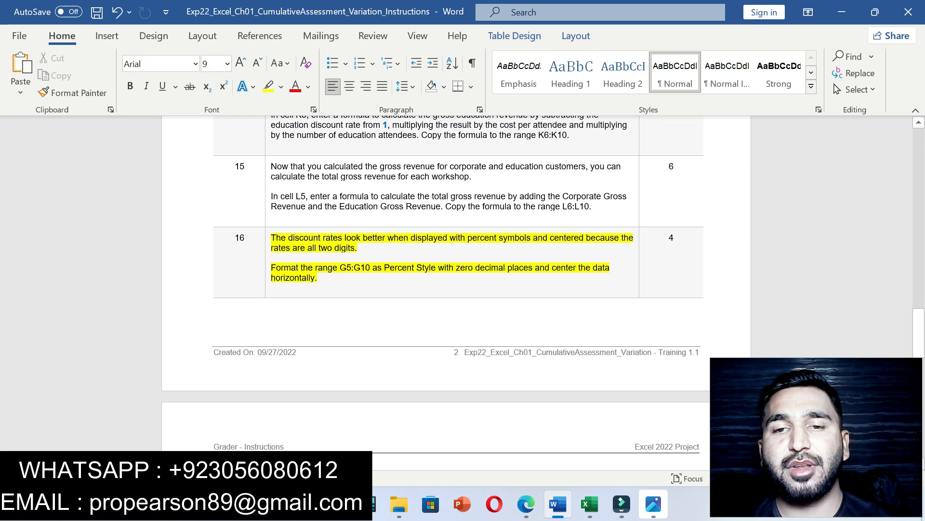
drag(340, 267, 372, 267)
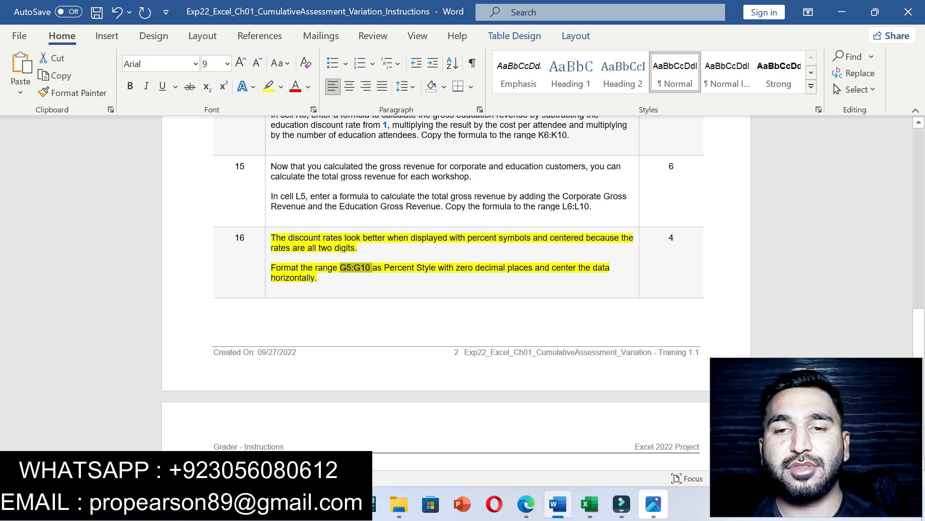
click(590, 503)
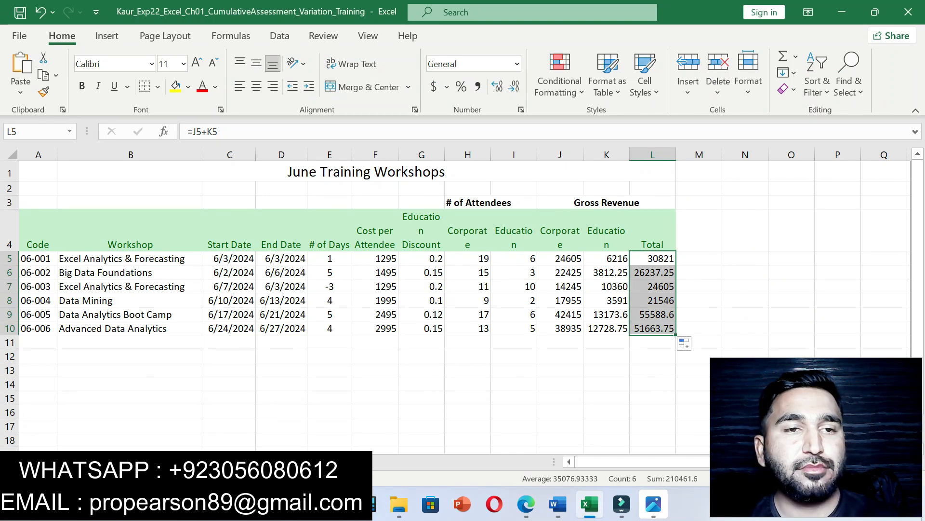
Step: Format G5:G10 as Percentage with 0 decimal places
click(19, 131)
text(G5:G10)
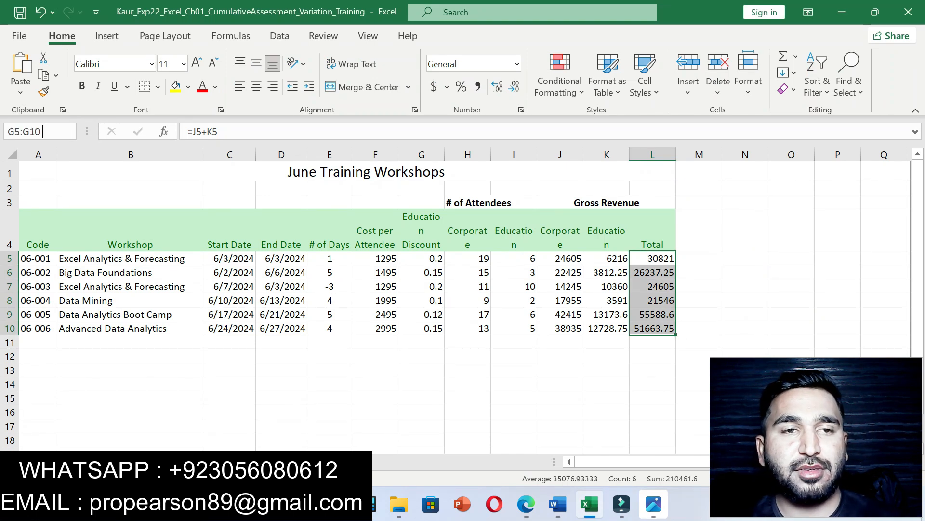
key(Return)
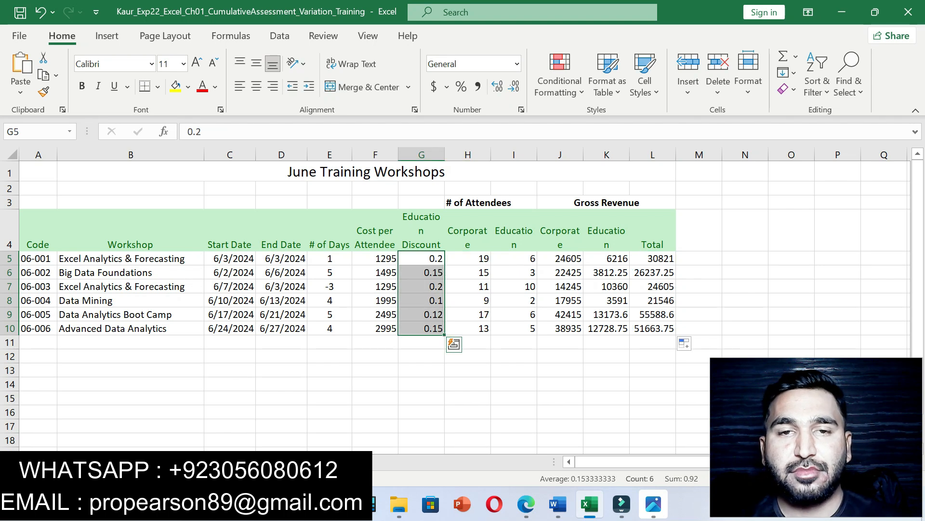
key(alt+Tab)
drag(384, 267, 533, 268)
click(590, 503)
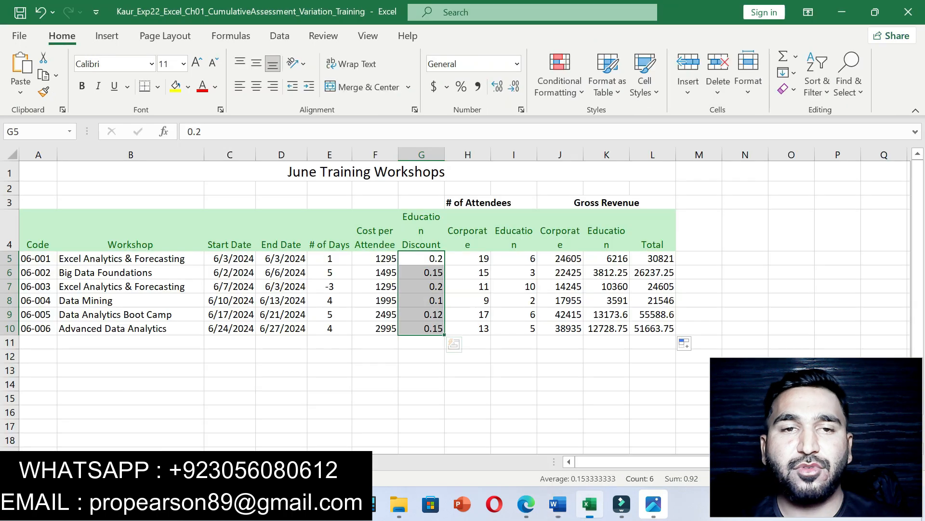
click(521, 109)
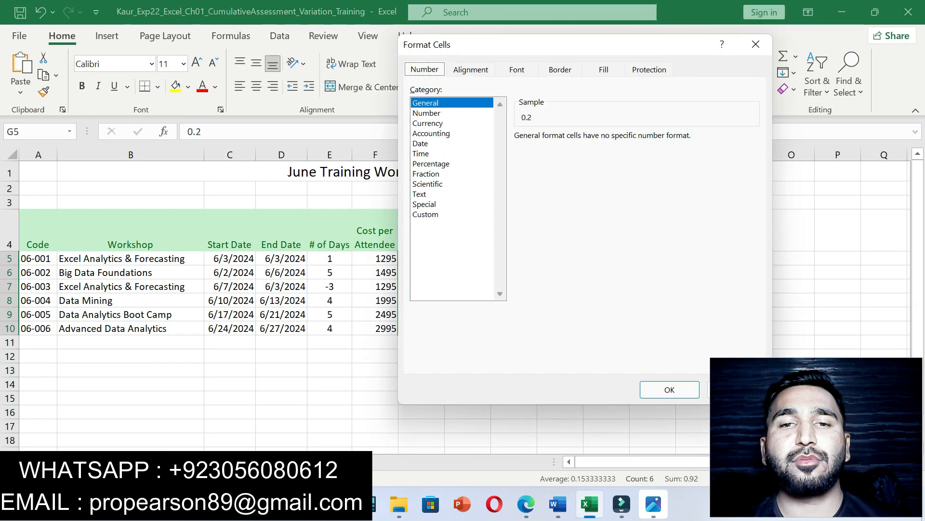
click(431, 164)
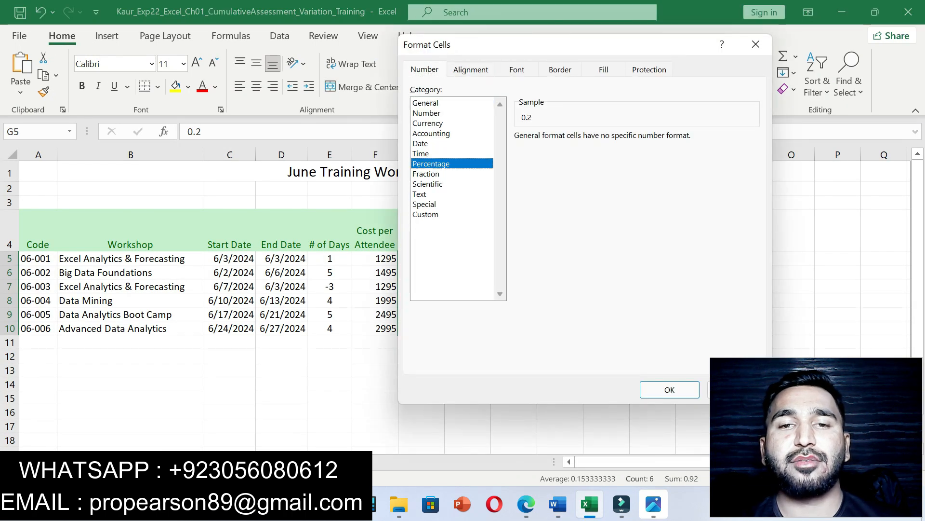
click(611, 141)
click(611, 141)
click(670, 389)
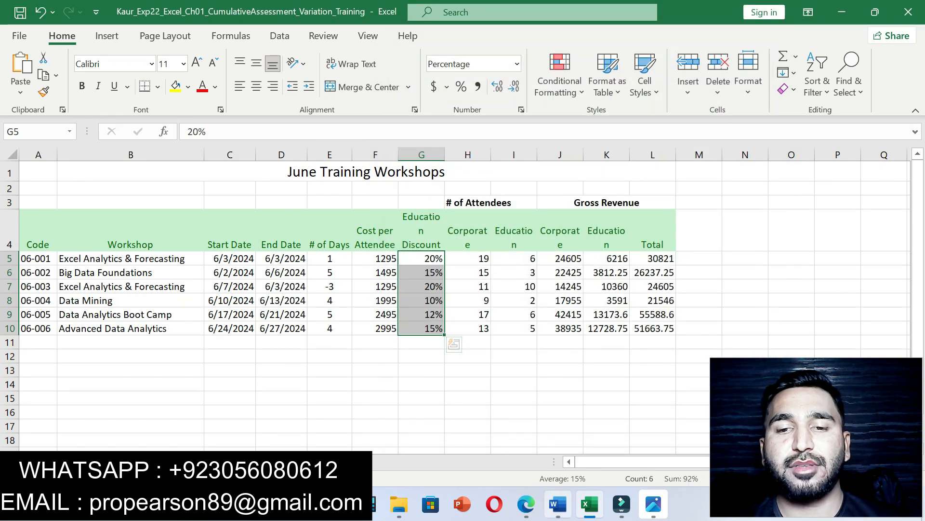
Step: Centre the G5:G10 percentages horizontally, then undo step 16's highlight in Word
click(557, 503)
drag(551, 268, 569, 278)
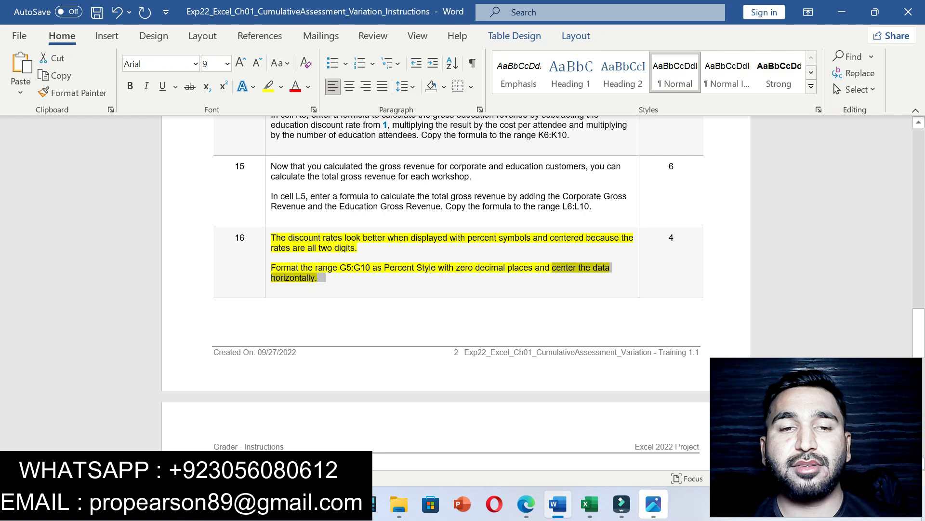
click(589, 504)
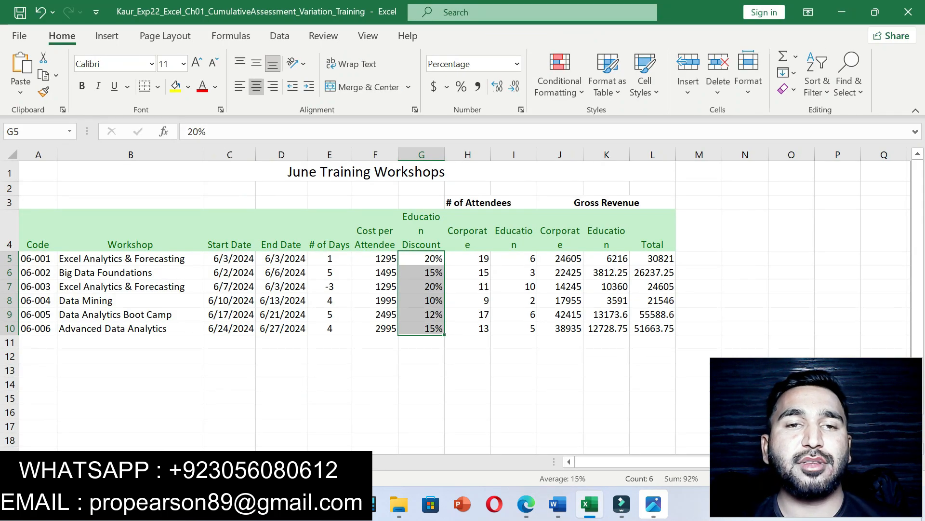
click(256, 87)
key(alt+Tab)
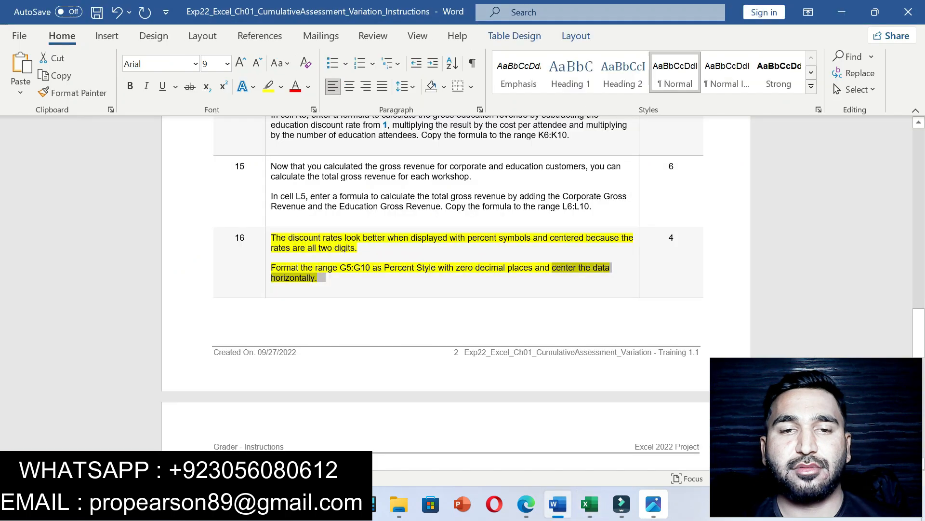
key(ctrl+z)
Step: Highlight step 17's Accounting-format sentence in yellow and mark the F5:F10 range
drag(919, 333, 919, 380)
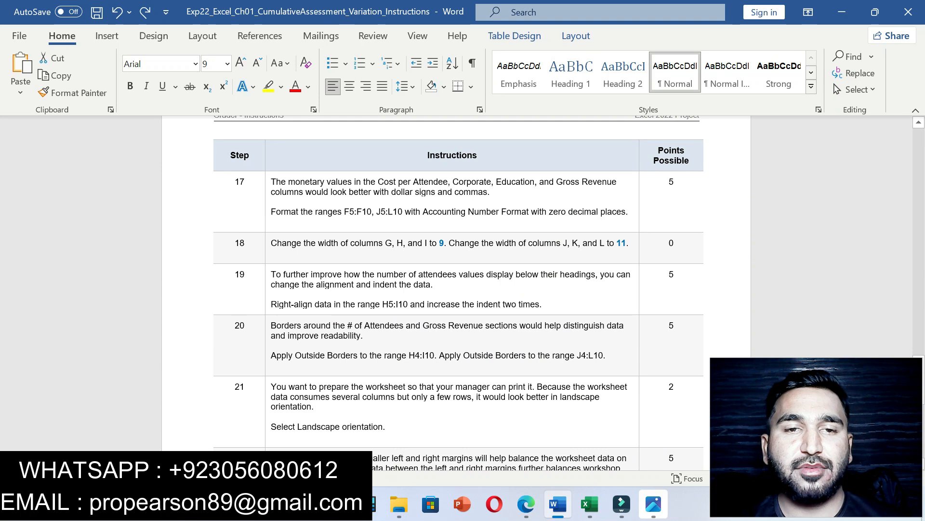
drag(271, 212, 636, 211)
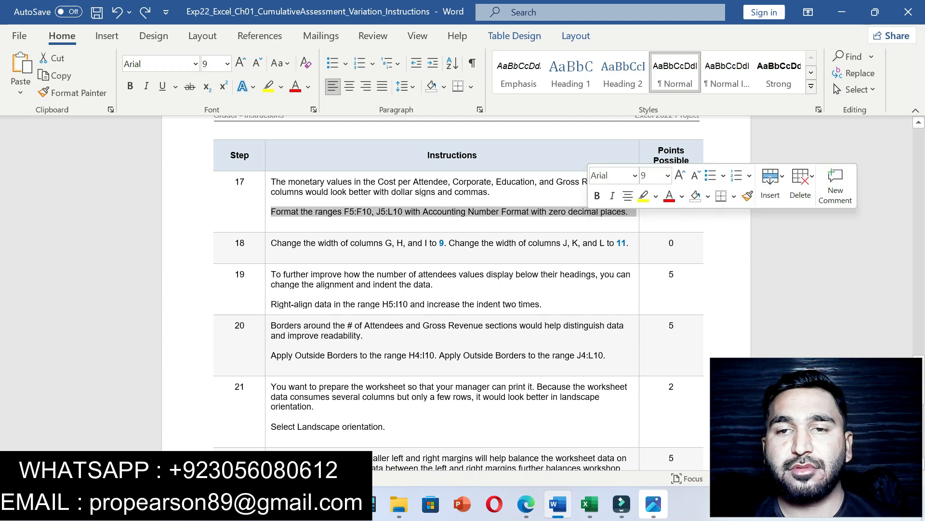
click(643, 195)
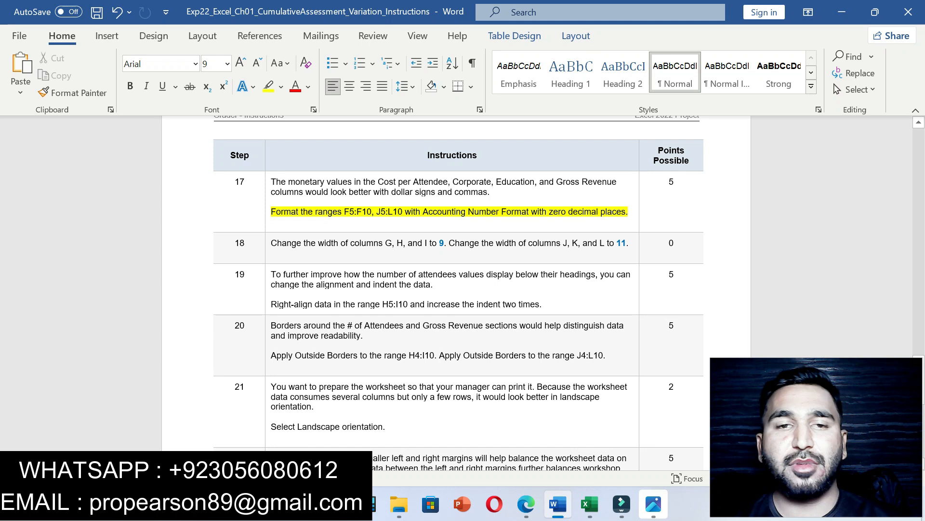
drag(344, 211, 371, 211)
key(ctrl+c)
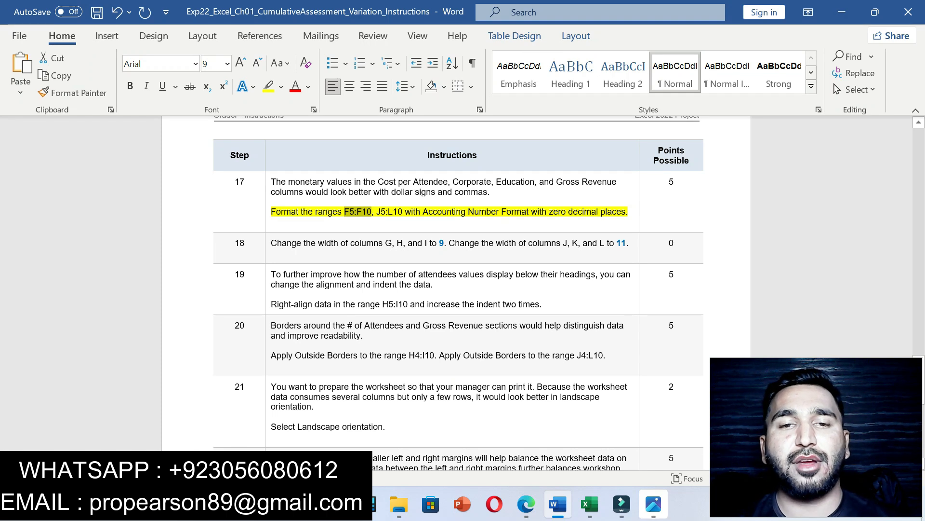
click(590, 503)
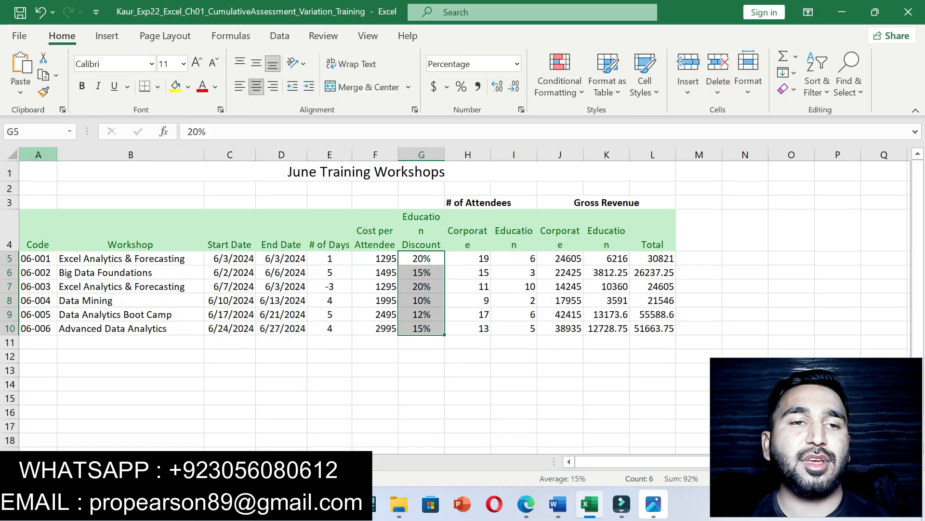
Step: Give the cost cells F5:F10 Accounting format with 0 decimal places
key(ctrl+v)
key(Return)
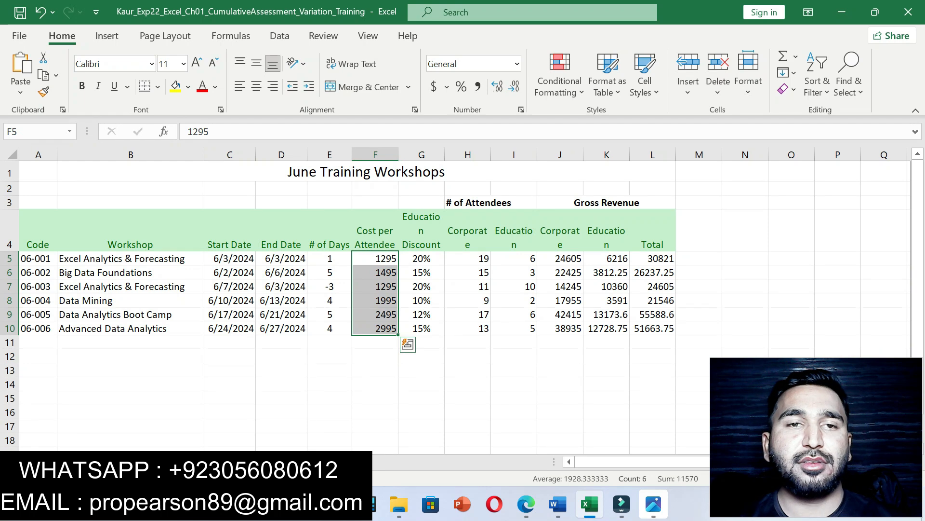
click(434, 87)
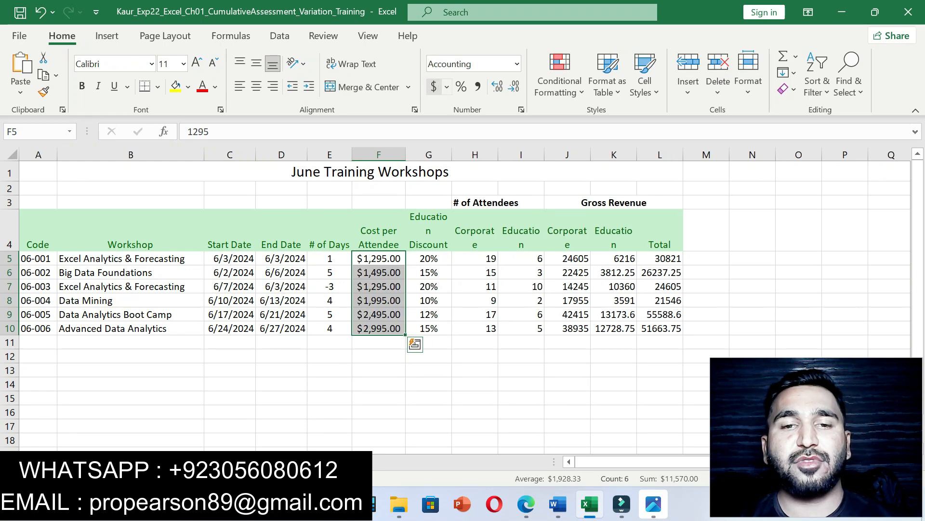
click(557, 504)
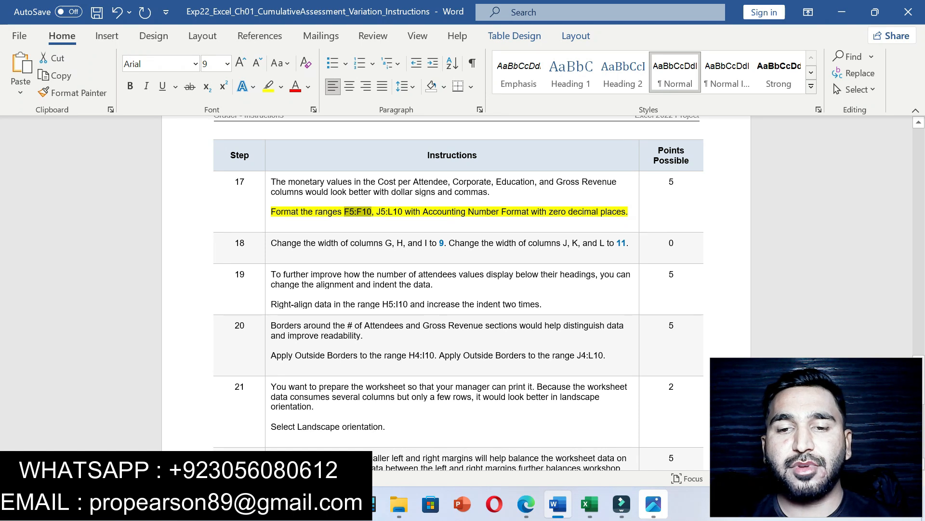
click(590, 504)
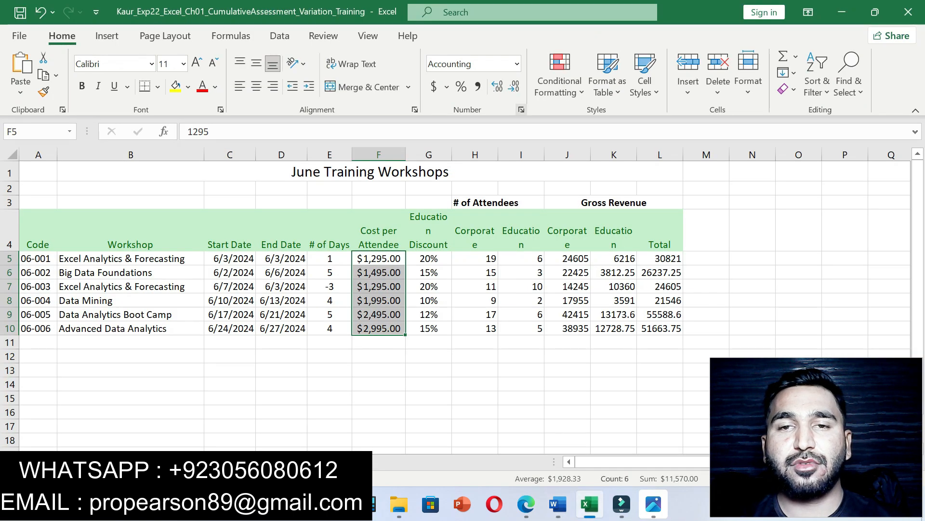
click(521, 109)
click(611, 141)
click(612, 141)
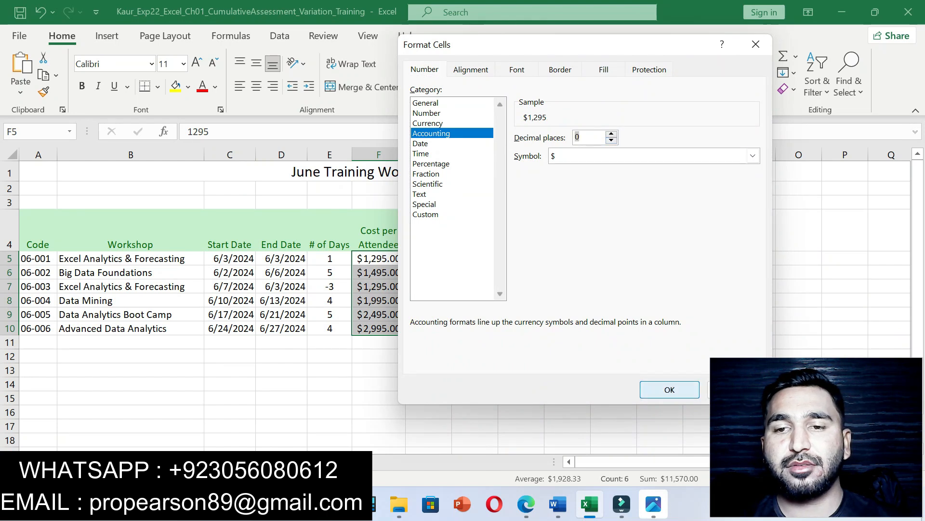
click(670, 390)
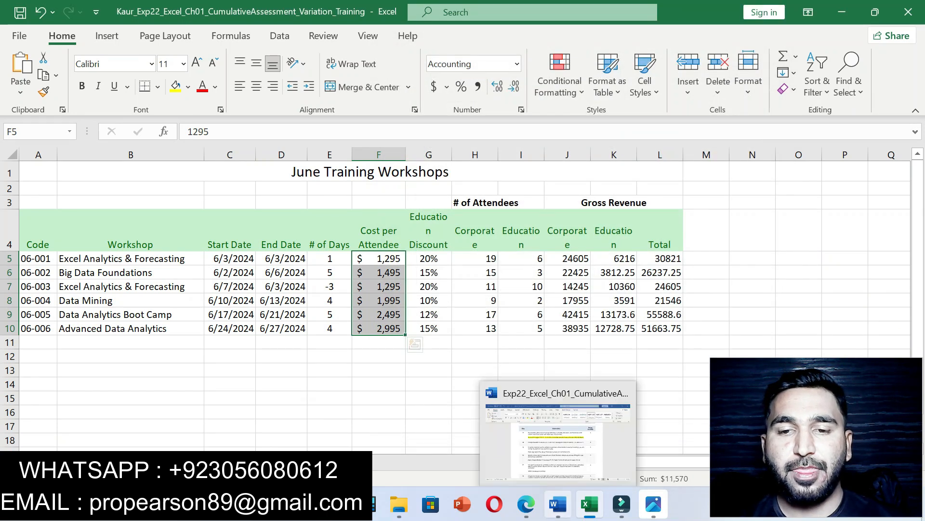
Step: Give the revenue cells J5:L10 Accounting format with 0 decimal places
click(557, 504)
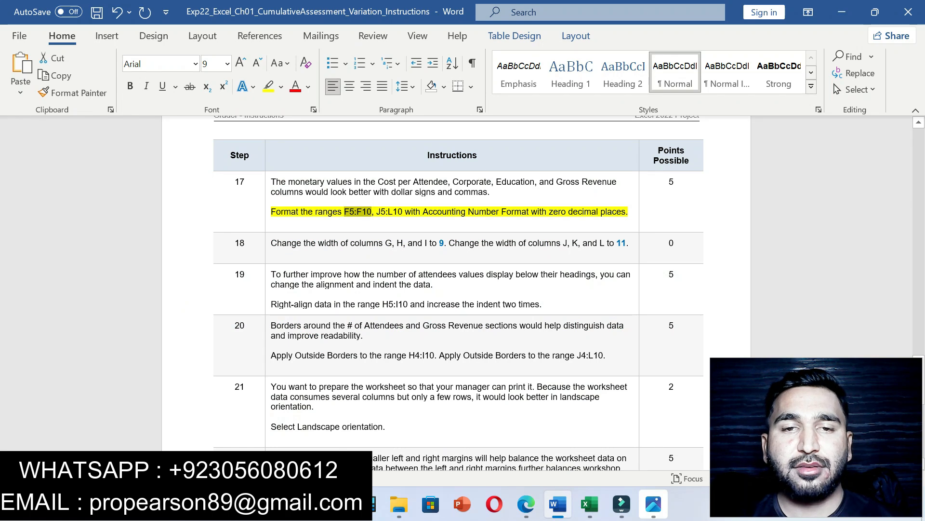
drag(378, 212, 402, 212)
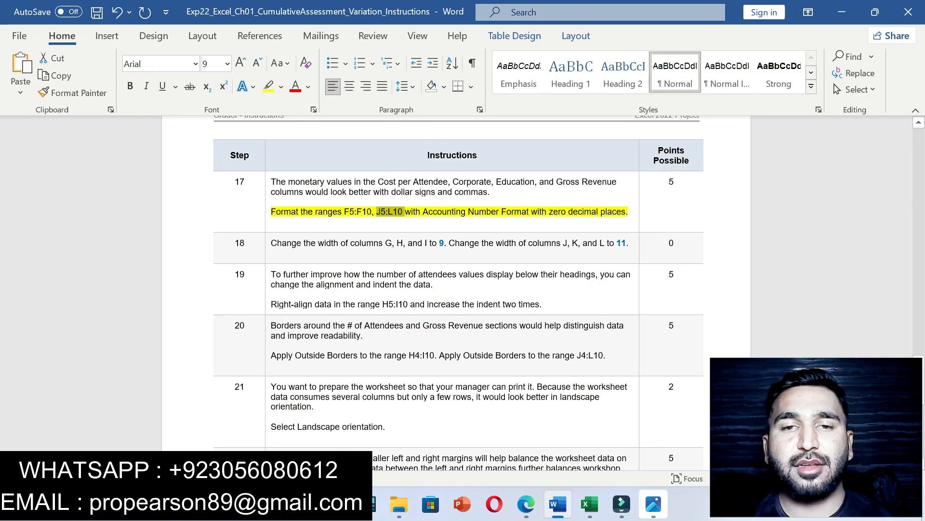
key(alt+Tab)
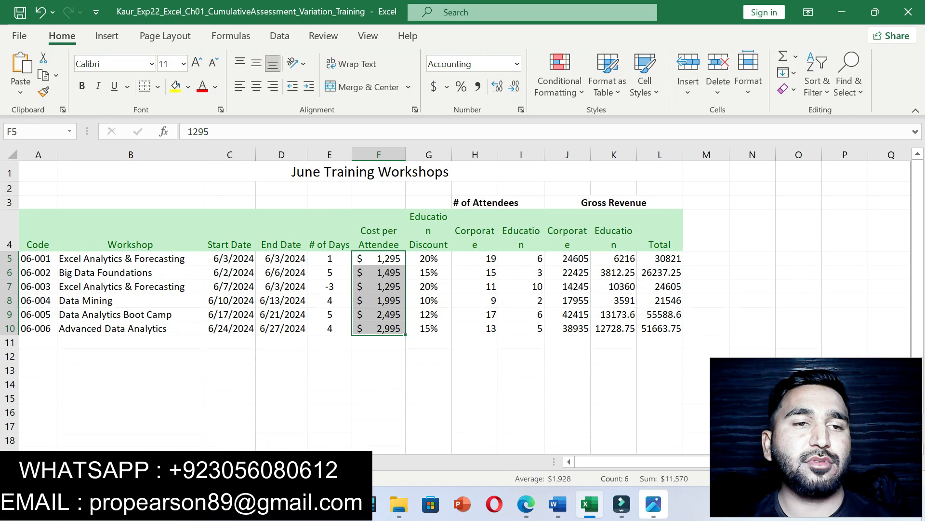
text(J5:L10)
key(Return)
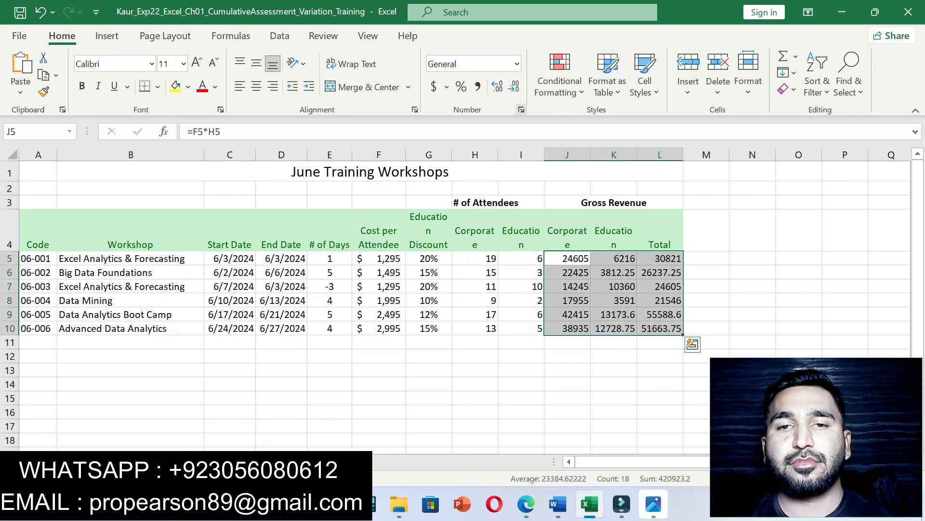
click(521, 110)
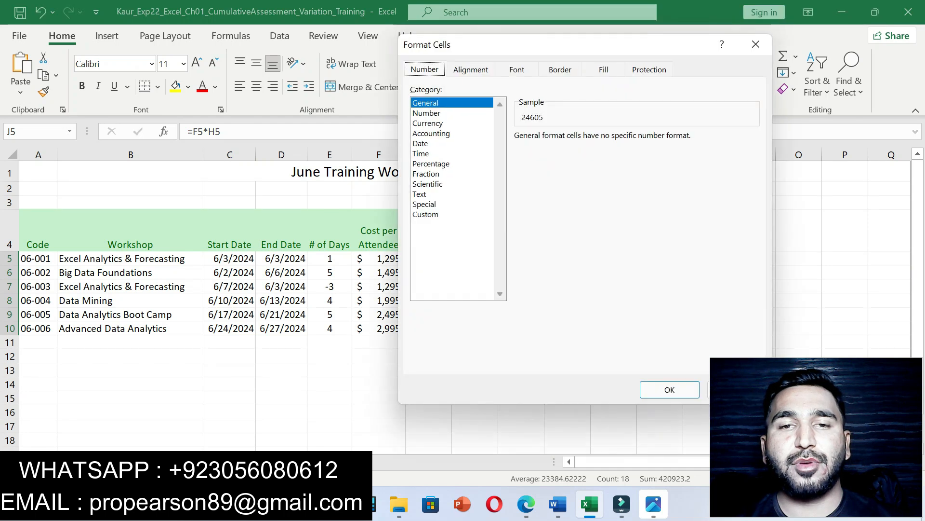
click(448, 133)
click(611, 140)
click(611, 140)
click(669, 389)
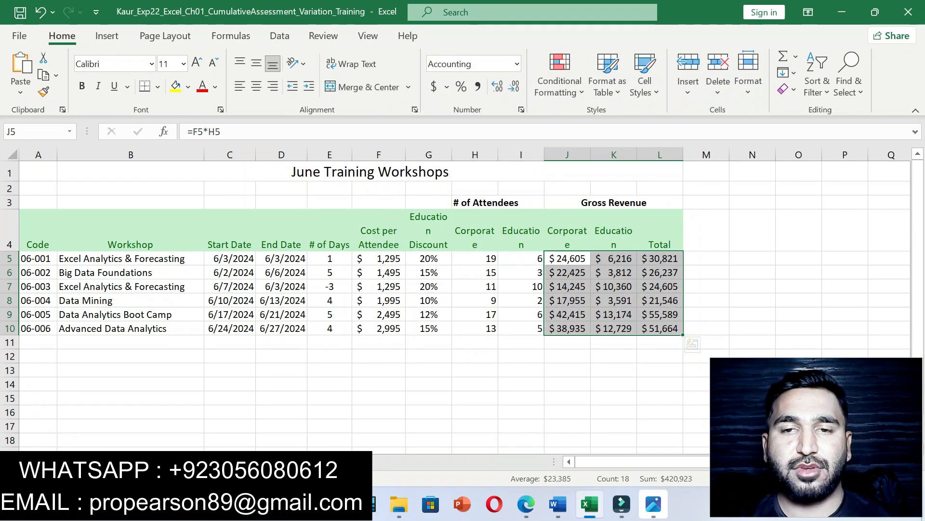
click(521, 342)
click(557, 504)
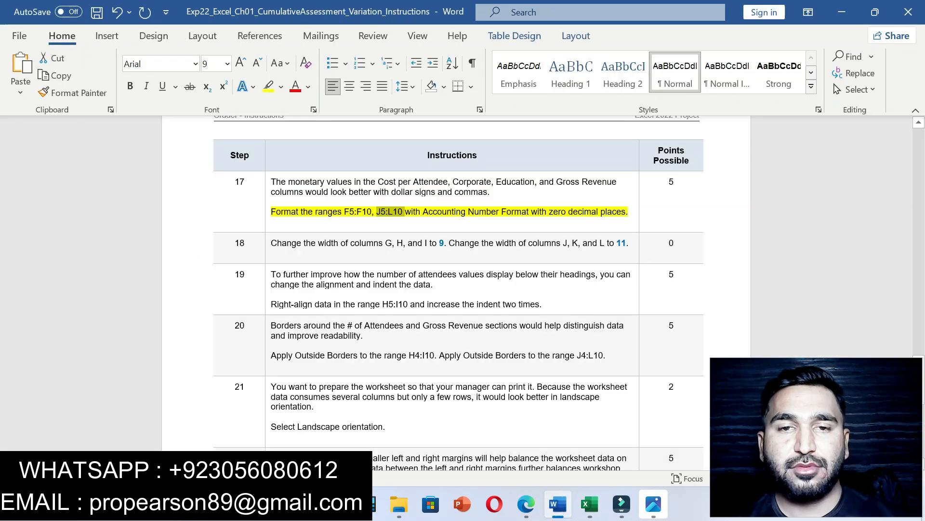
Step: Undo step 17's highlight and highlight step 18's column-width text up to column J in yellow
key(ctrl+z)
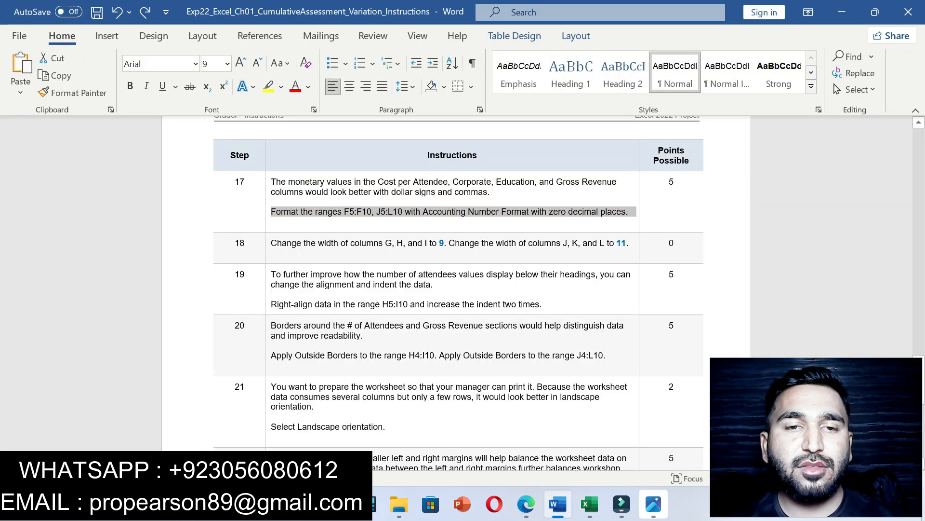
drag(272, 243, 572, 243)
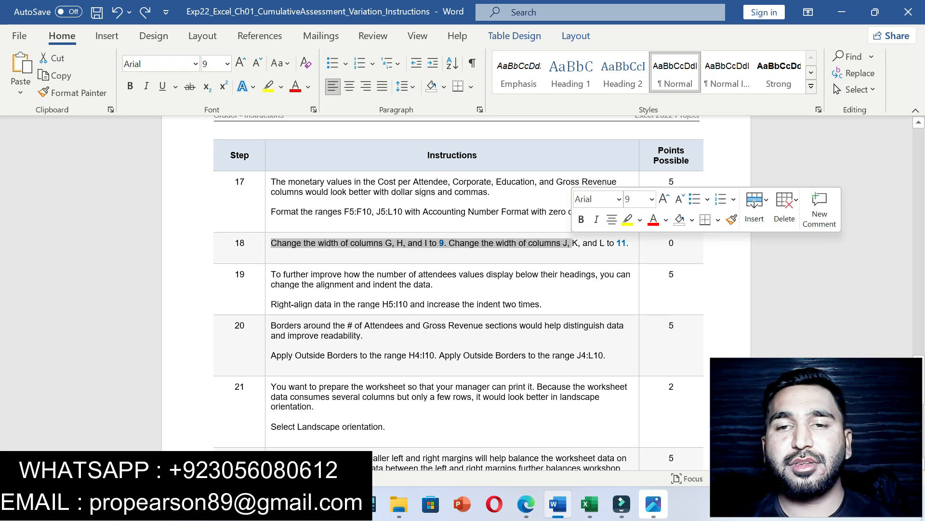
click(640, 220)
click(631, 239)
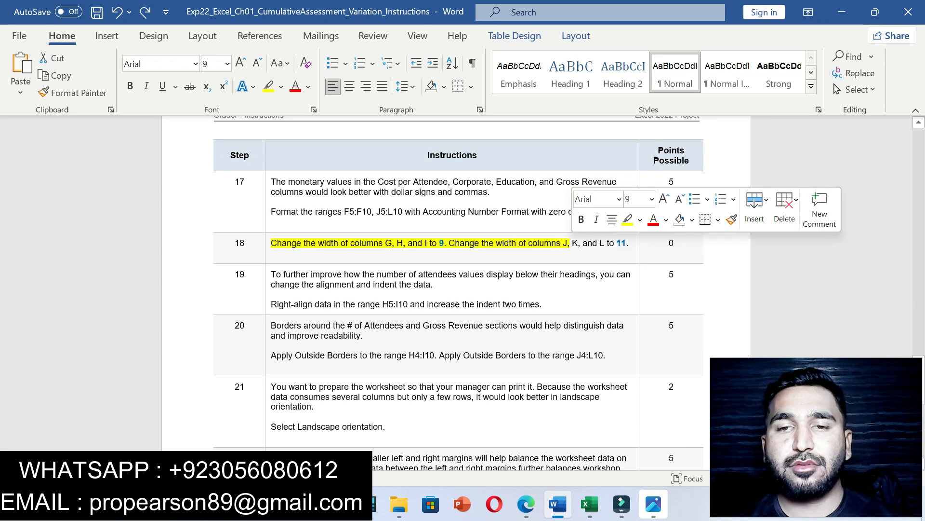
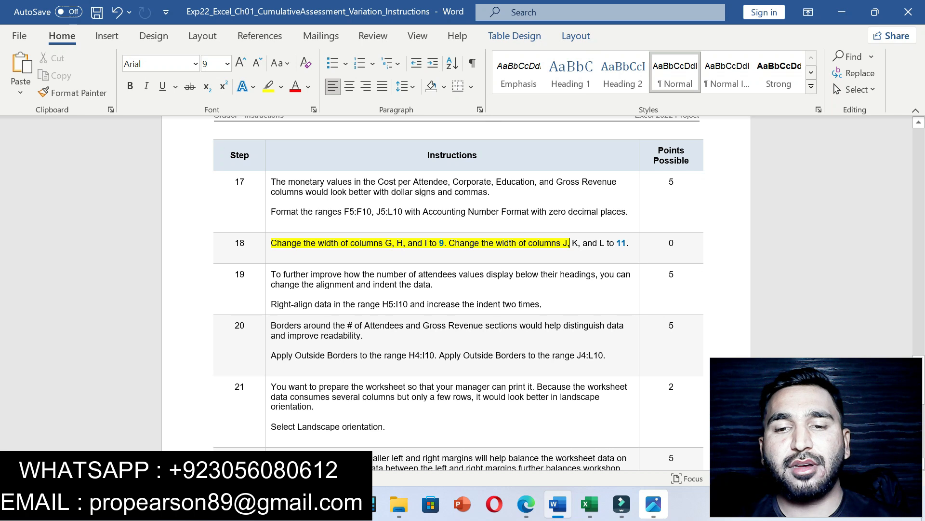
Step: Switch from the Word instructions to the training workbook and select column G
click(590, 504)
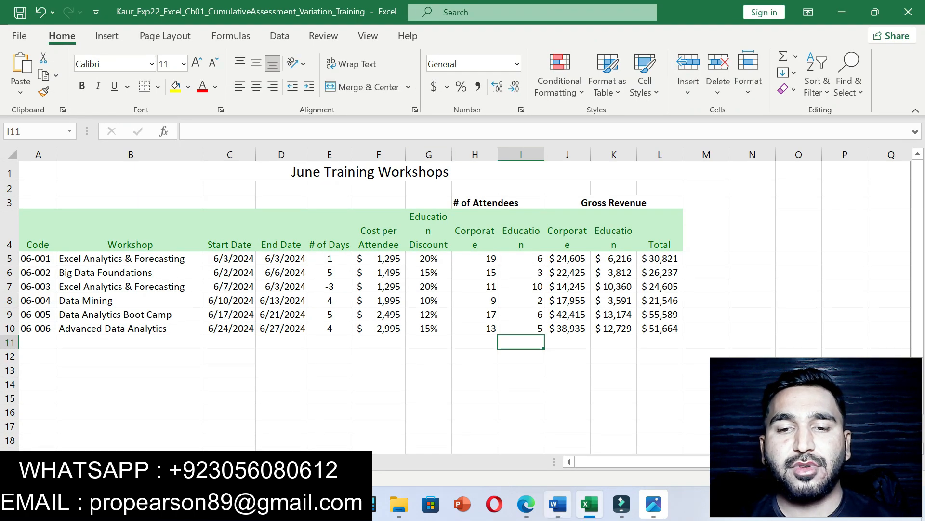
click(558, 503)
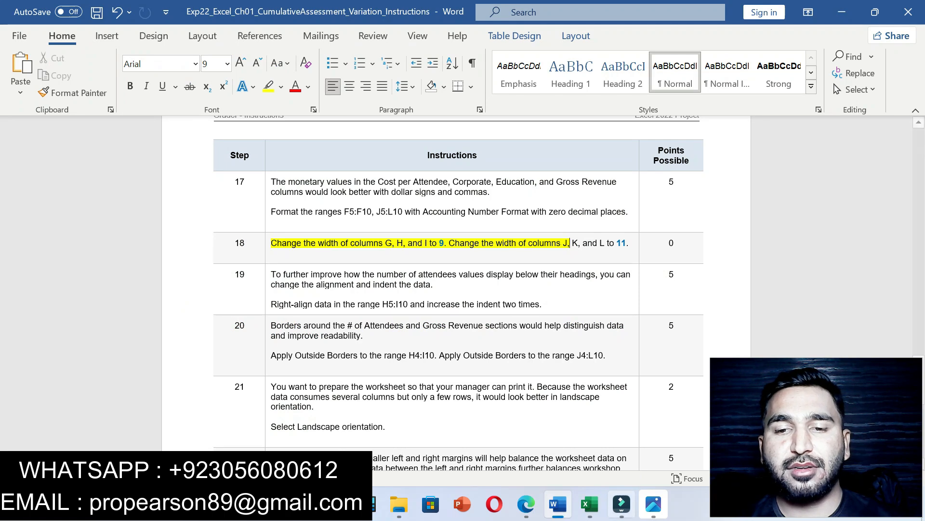
key(alt+Tab)
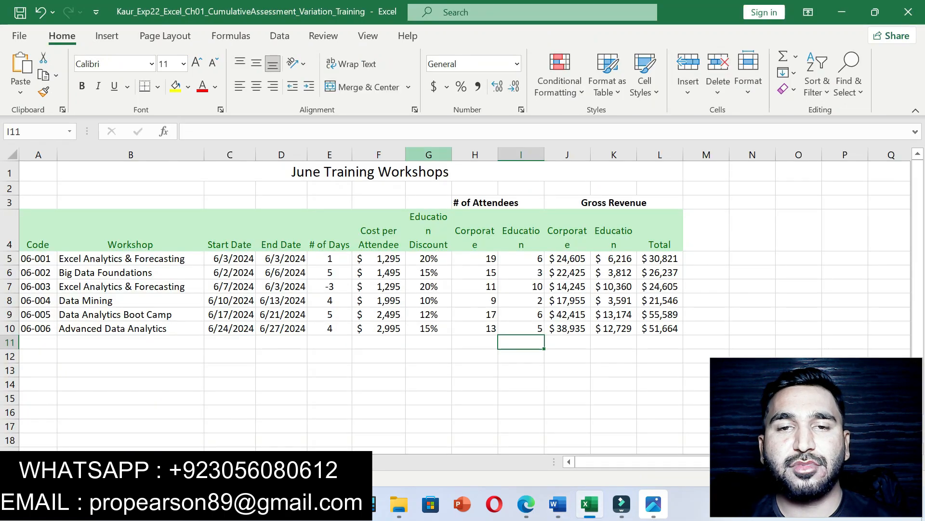
click(428, 154)
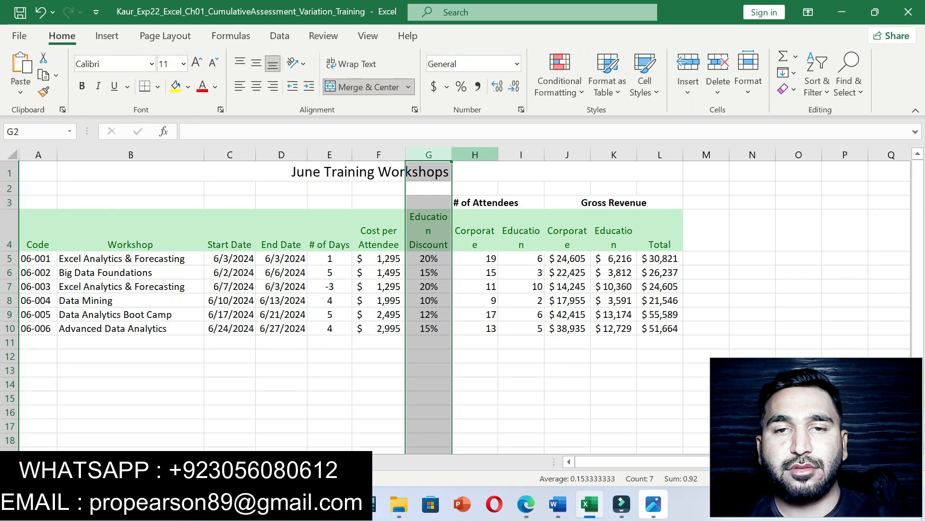
Step: Set the width of columns G, H and I to 9
ctrl+click(474, 154)
ctrl+click(522, 154)
right_click(522, 154)
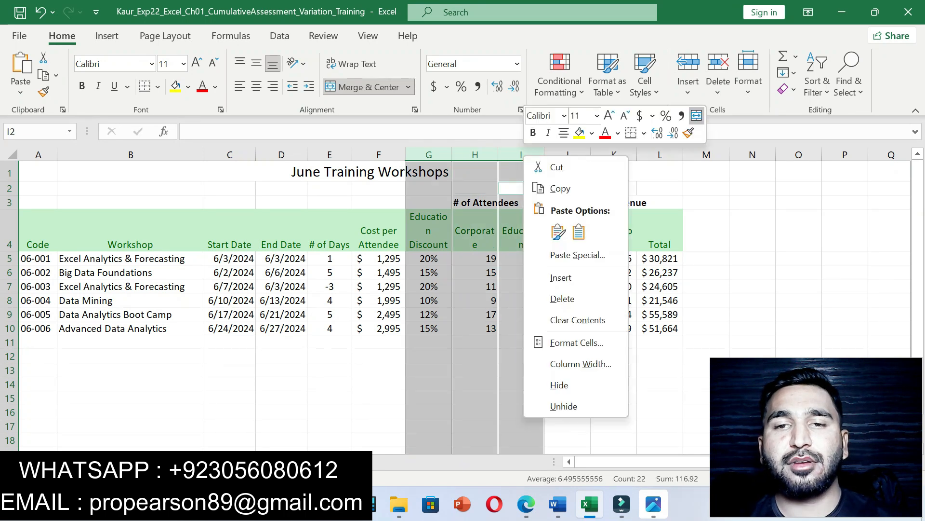
click(580, 363)
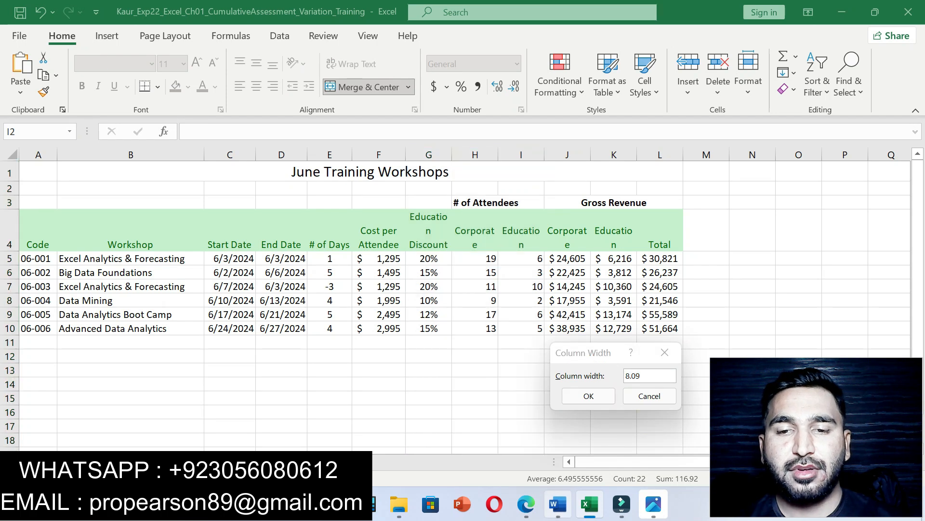
click(558, 504)
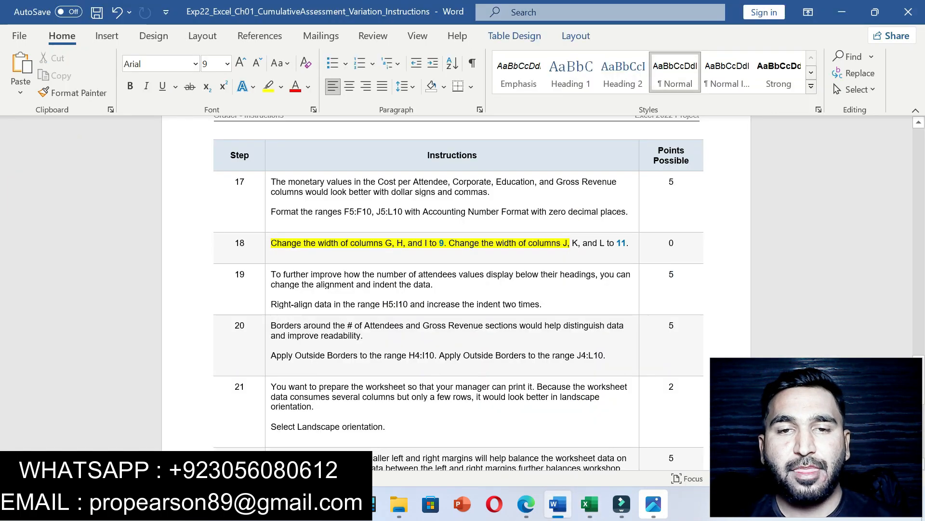
click(590, 504)
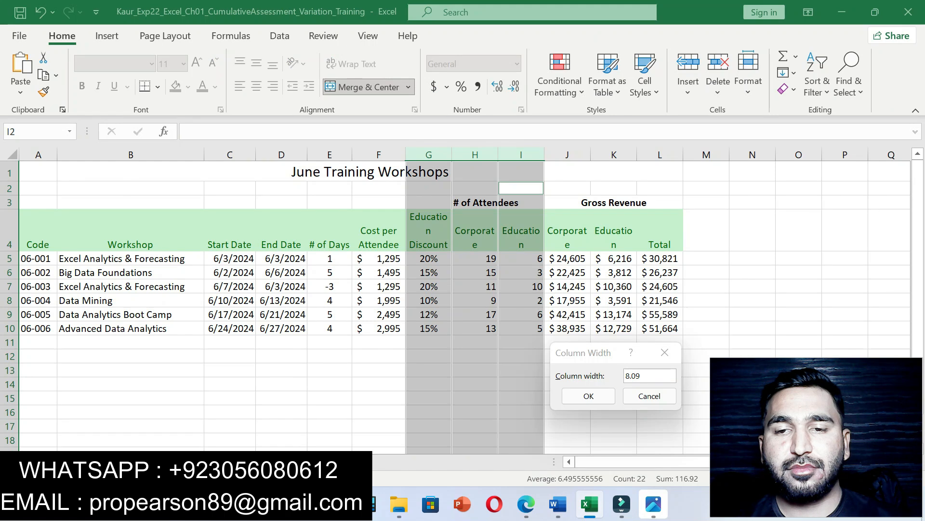
text(9)
key(Return)
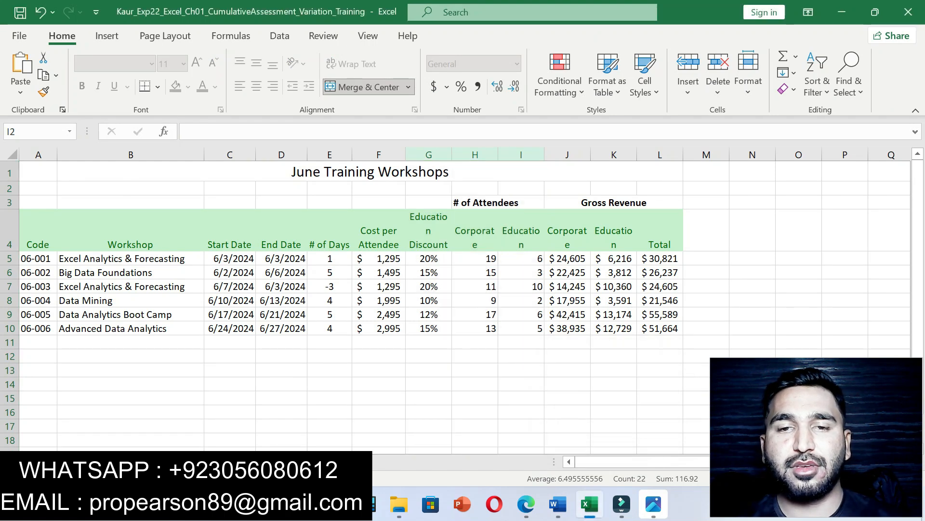
click(379, 383)
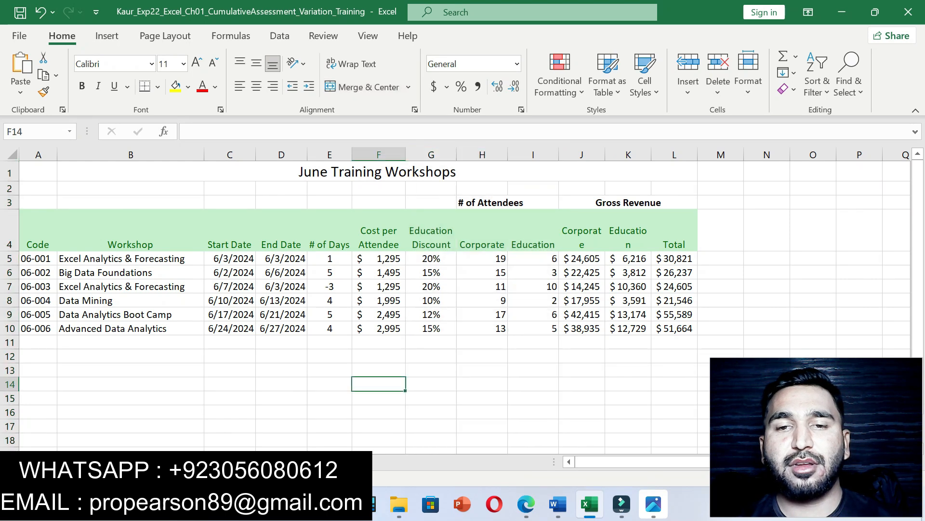
Step: Mark the column J, K and L width instruction in Word, then return to the workbook
click(559, 504)
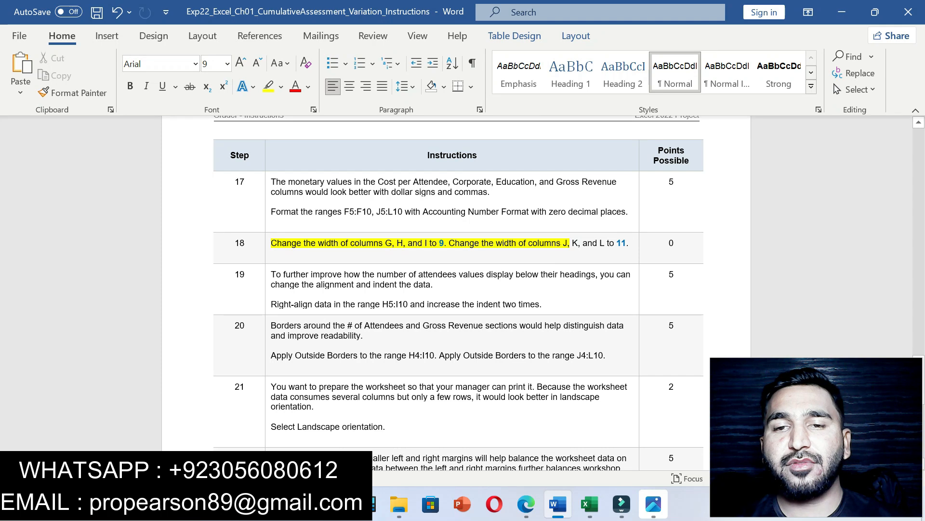
drag(497, 243, 625, 243)
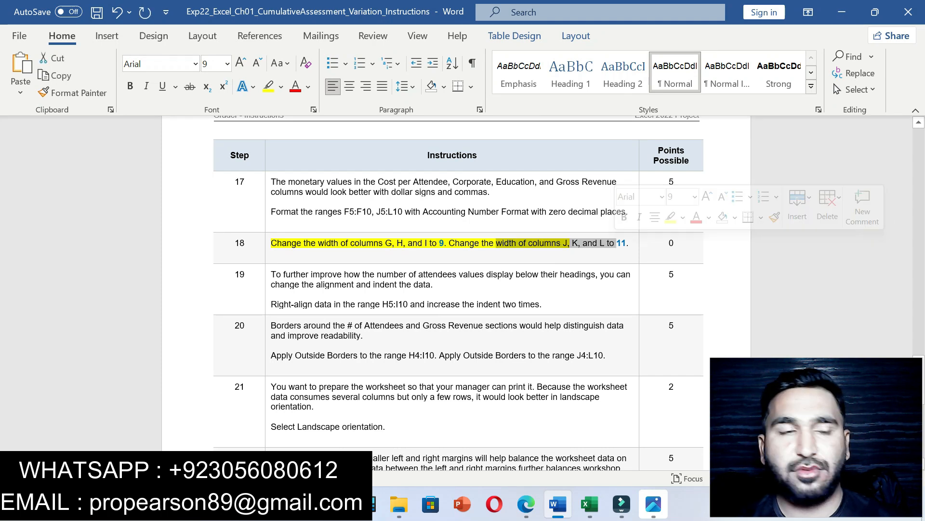
click(590, 503)
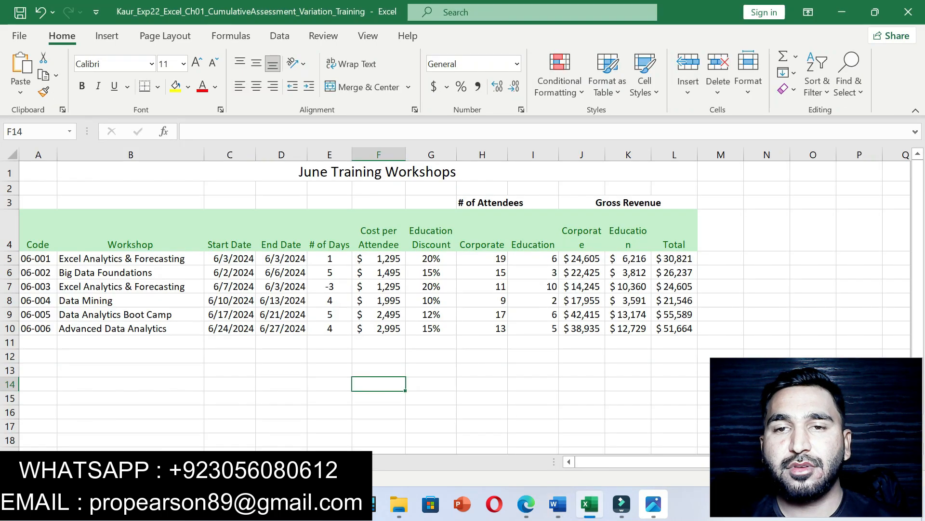
Step: Set columns J, K and L to width 11, then return to the Word instructions
click(582, 155)
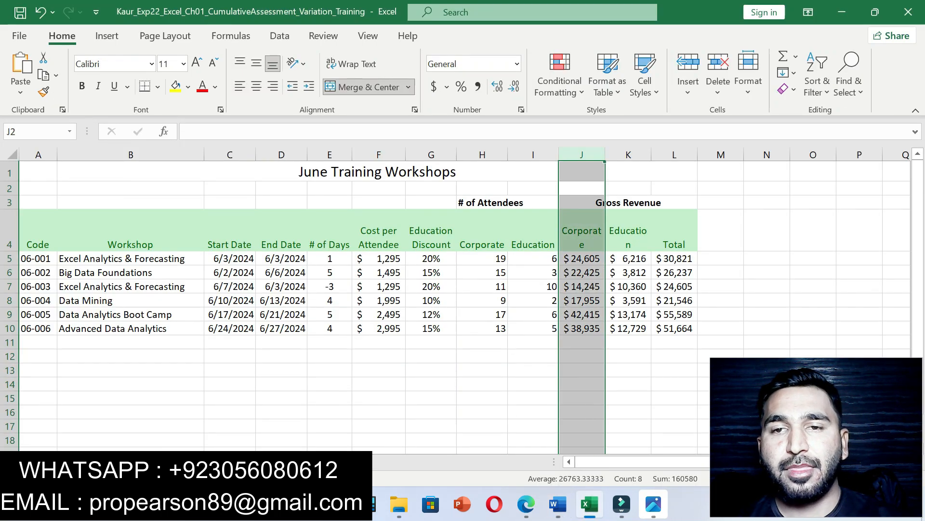
ctrl+click(629, 155)
ctrl+click(675, 154)
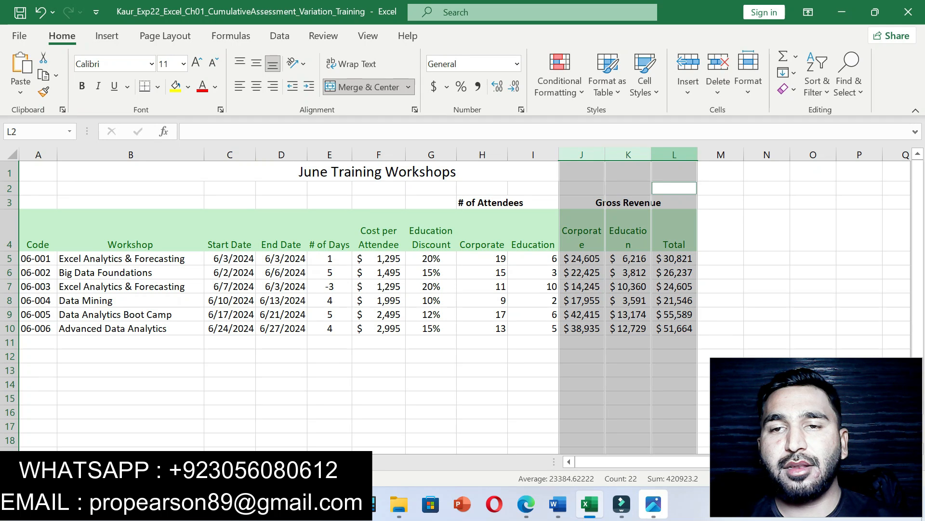
right_click(684, 156)
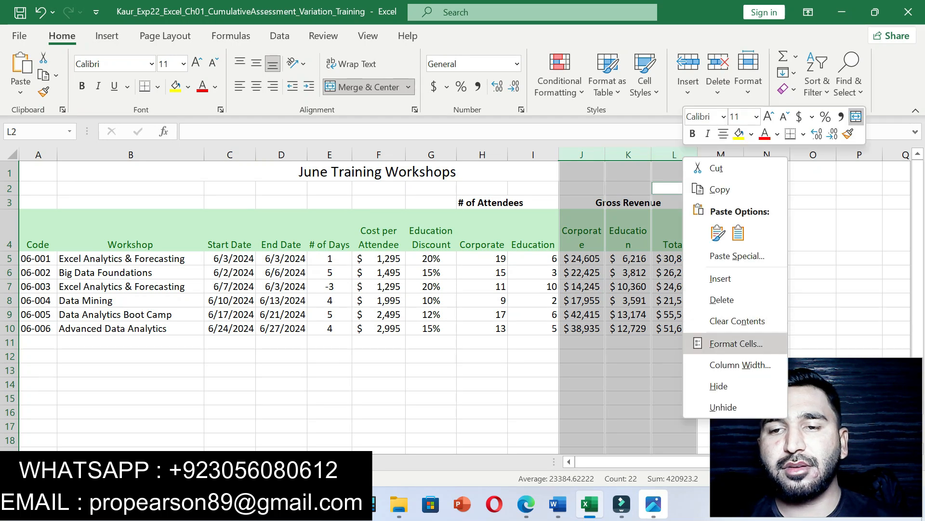
click(741, 365)
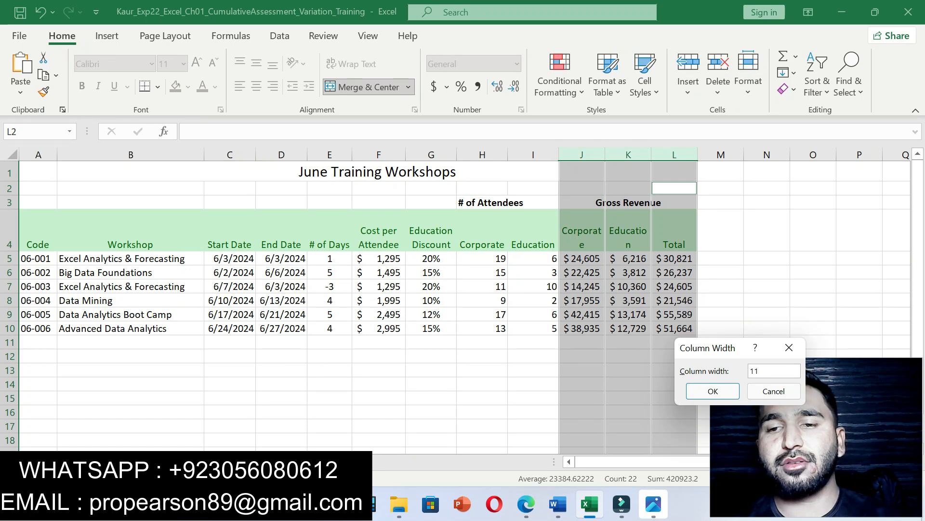
key(Return)
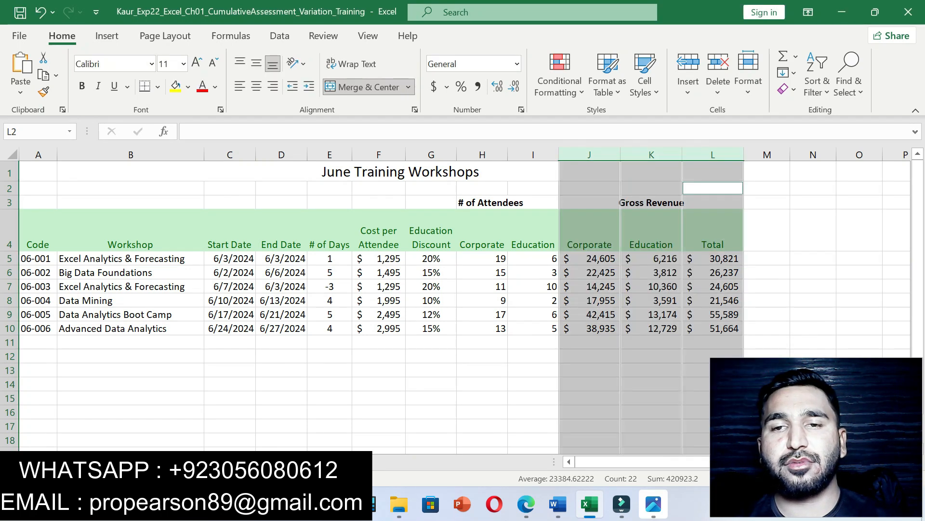
click(379, 413)
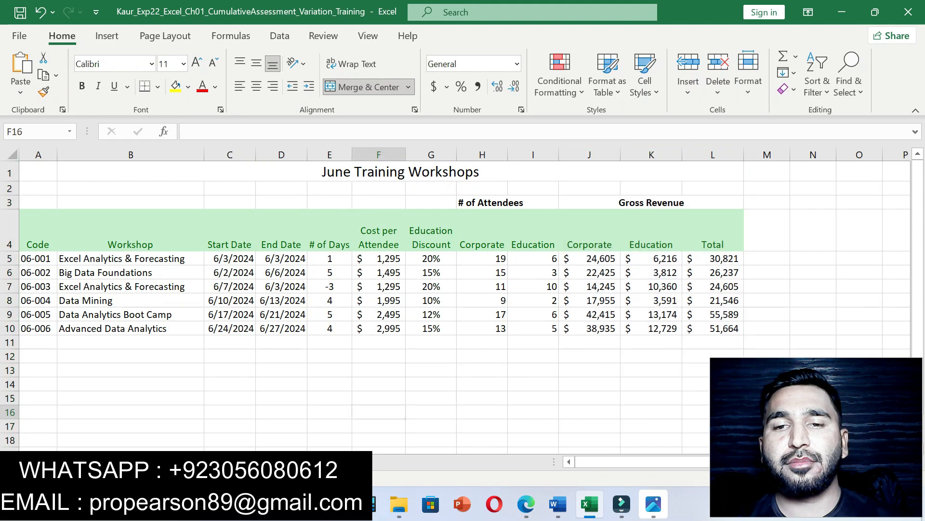
click(558, 503)
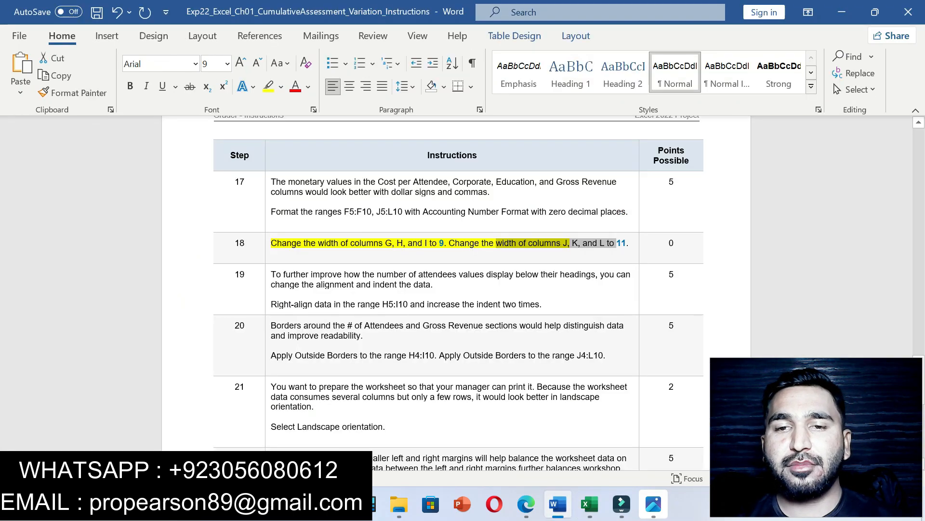
Step: Move the yellow highlight to step 19's right-align instruction and copy the H5:I10 reference
key(ctrl+z)
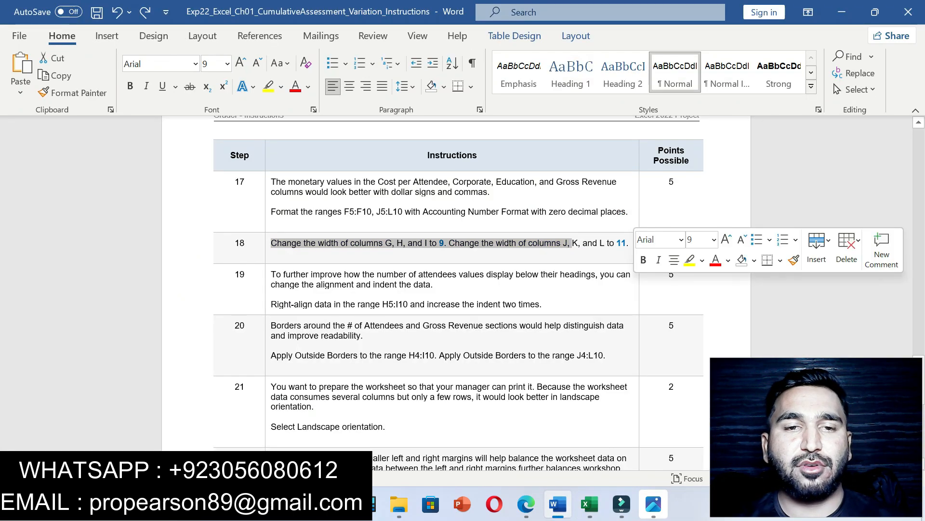
drag(275, 293, 542, 305)
click(617, 284)
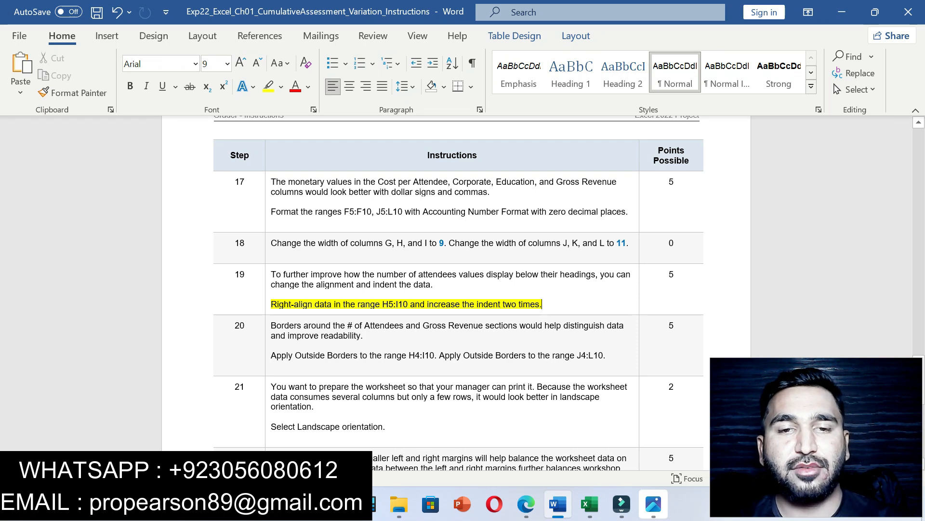
drag(382, 303, 408, 304)
key(ctrl+c)
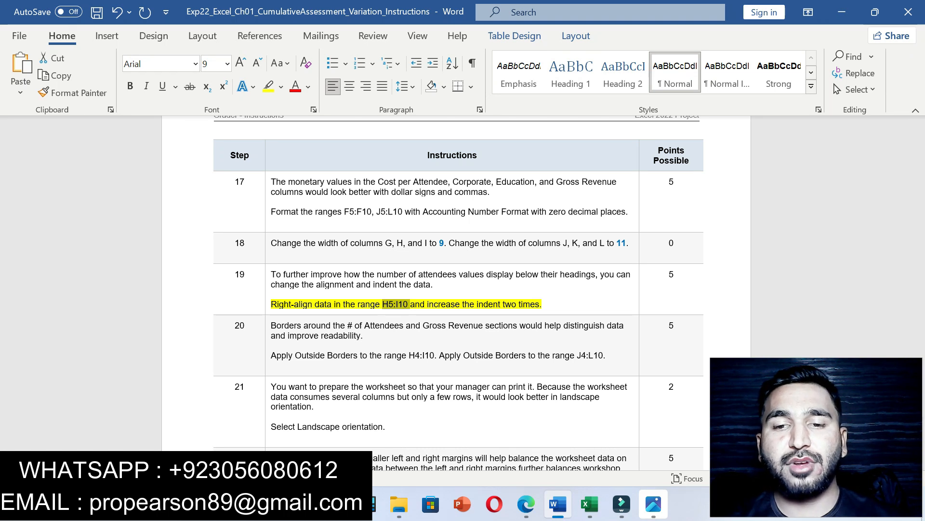
click(589, 505)
Step: Select H5:I10 through the Name Box, then right-align and indent the attendee numbers
click(33, 131)
key(ctrl+v)
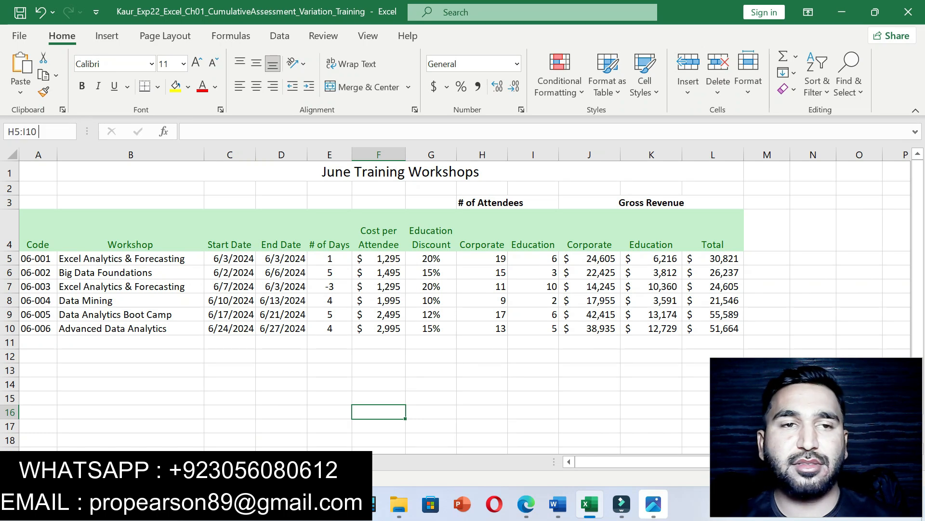
key(Return)
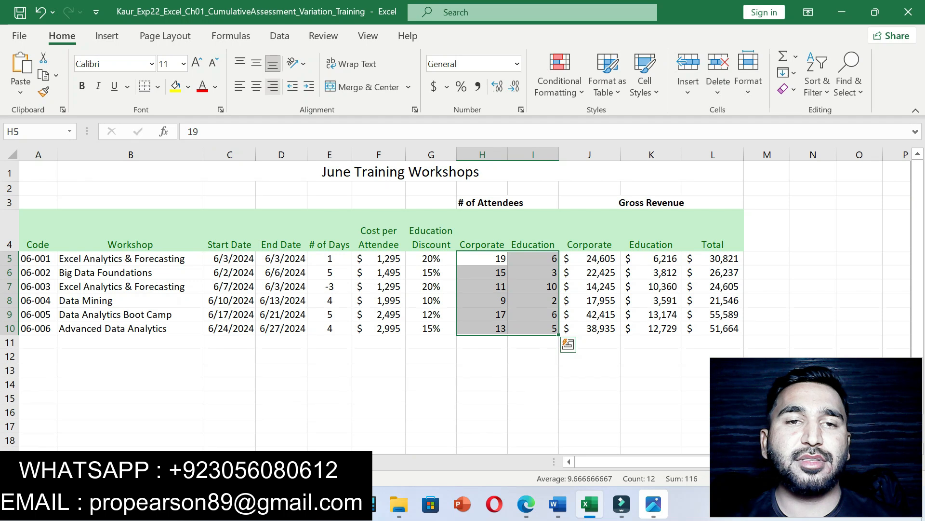
click(272, 87)
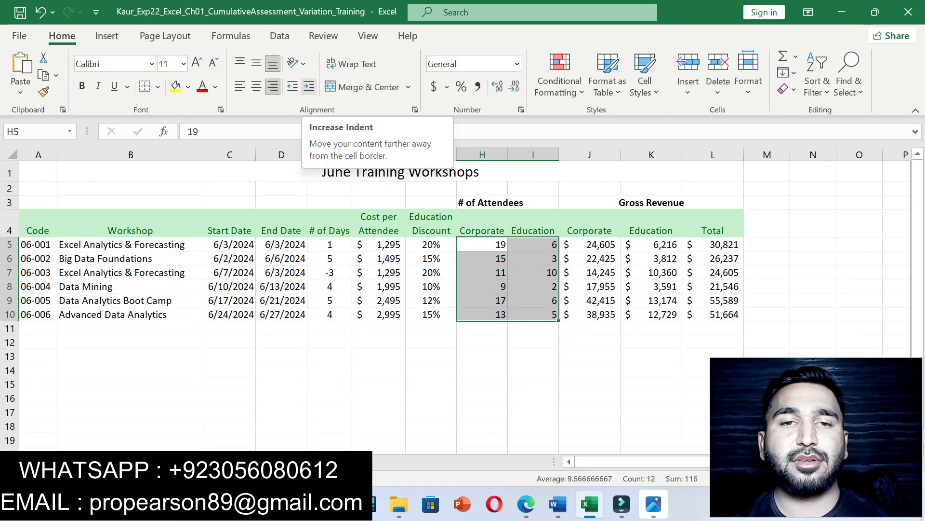
click(308, 87)
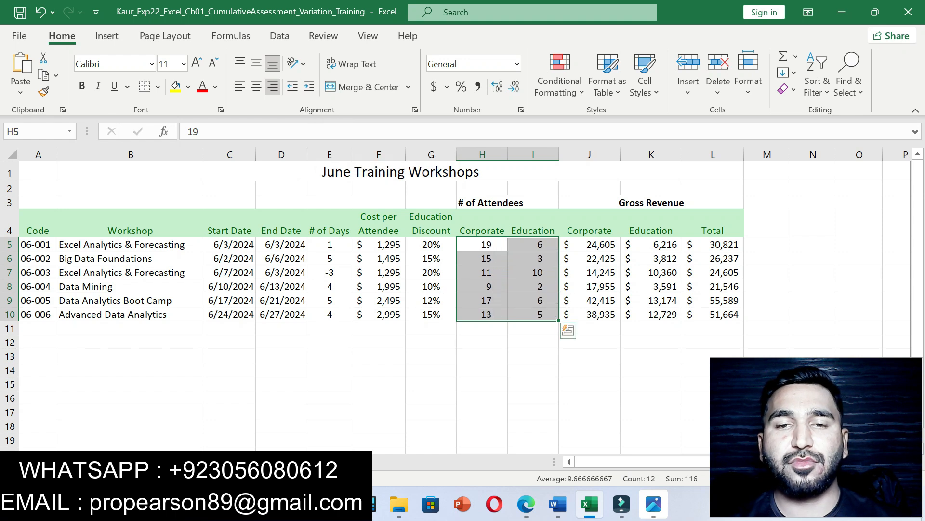
click(557, 504)
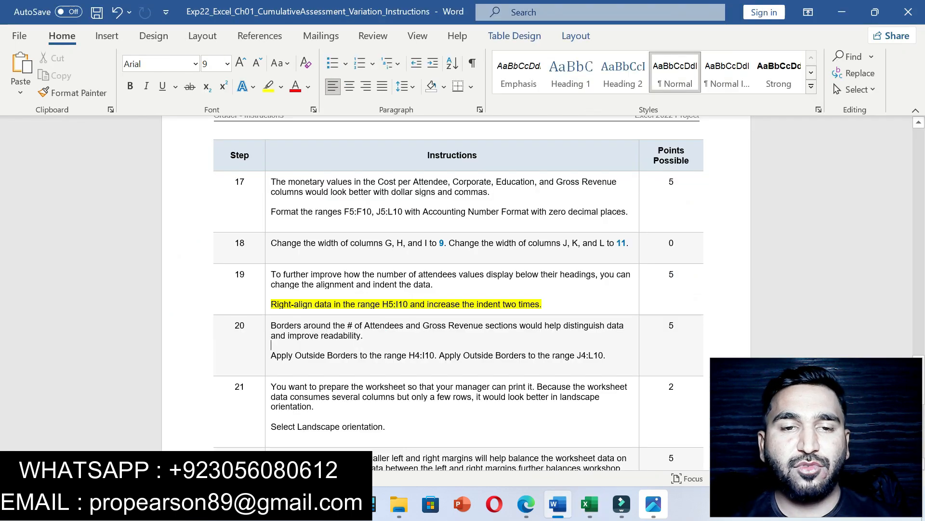
Step: Highlight step 20's outside-borders instruction in yellow and select its H4:I10 reference
drag(271, 355, 612, 355)
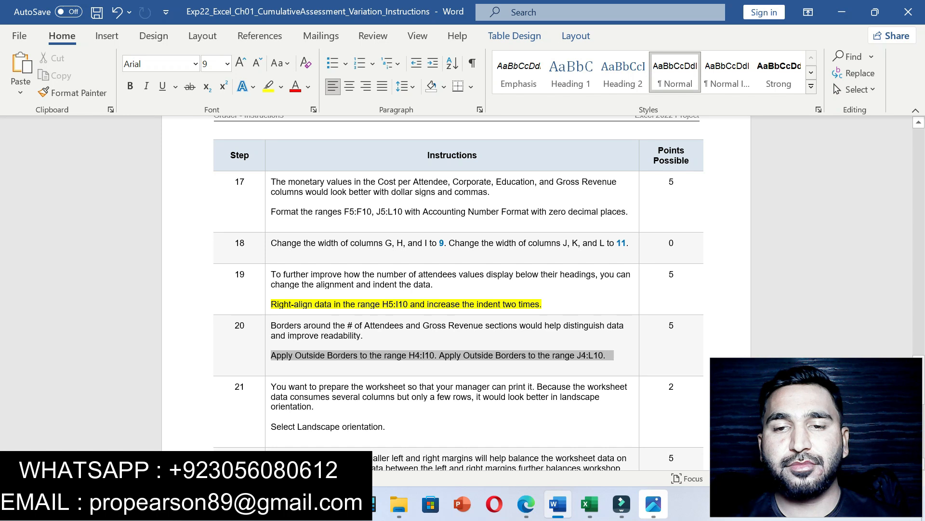
click(640, 340)
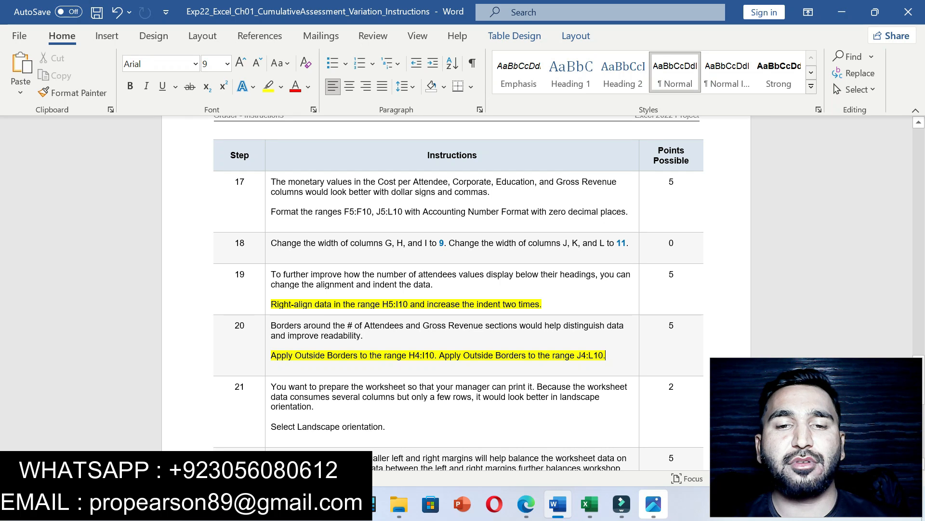
drag(409, 355, 435, 355)
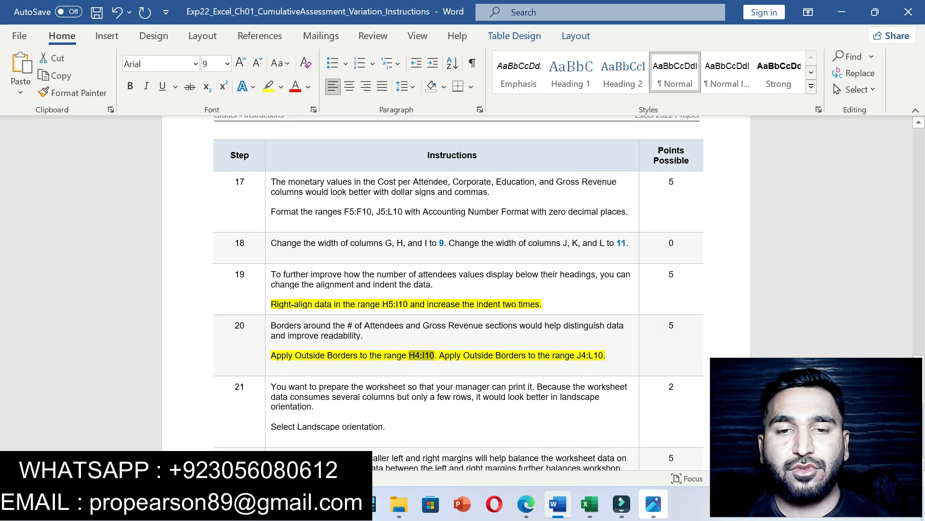
Step: Put an outside border around H4:I10 after selecting it through the Name Box
click(590, 504)
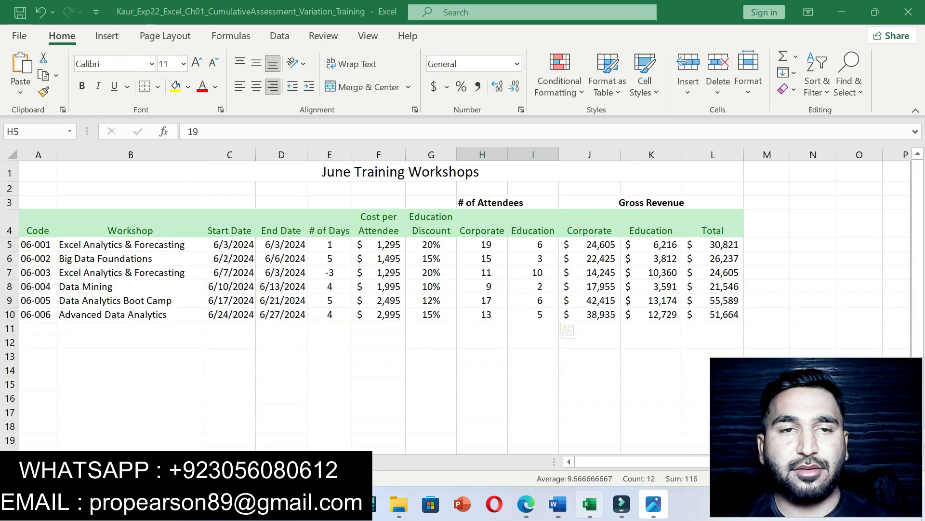
click(39, 131)
text(H4:I10)
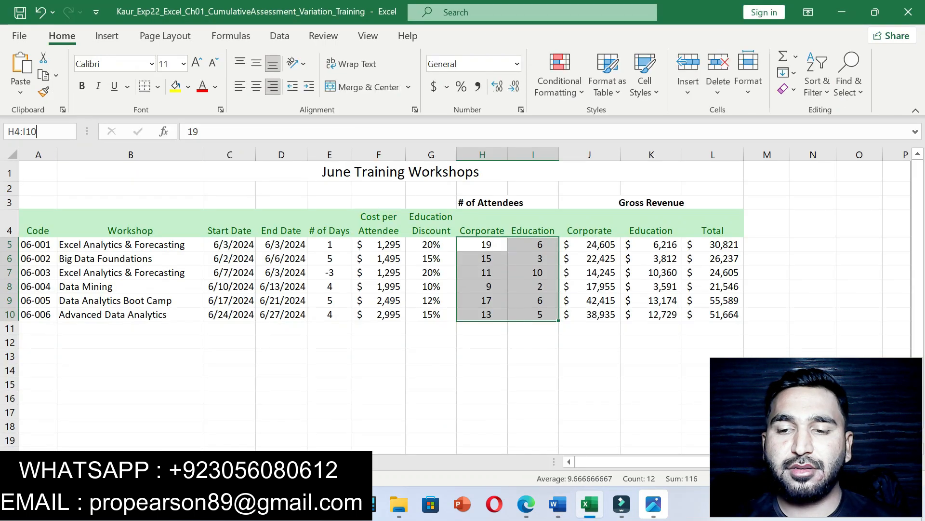
key(Return)
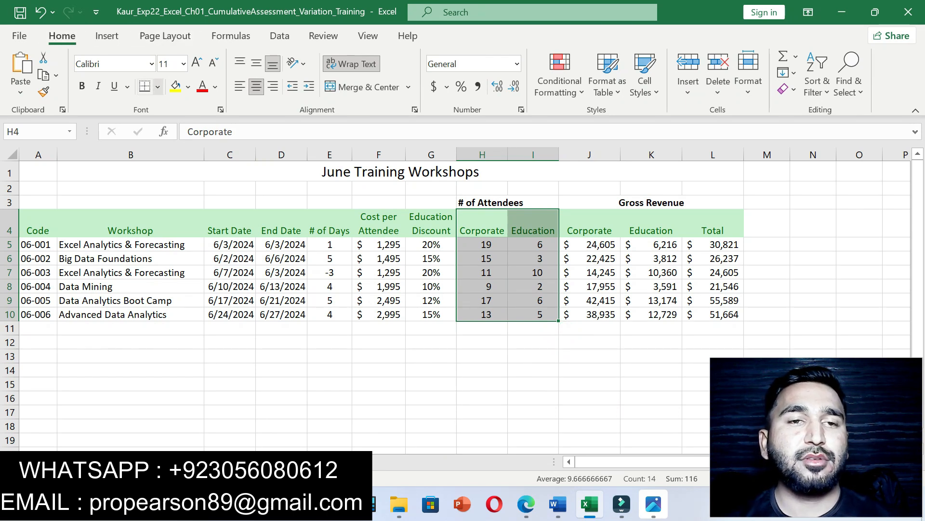
click(157, 87)
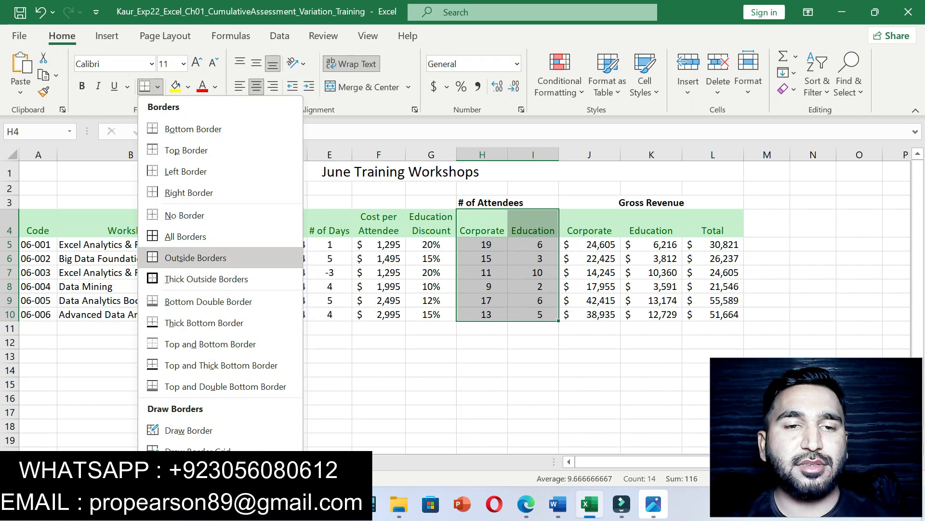
click(196, 257)
click(482, 369)
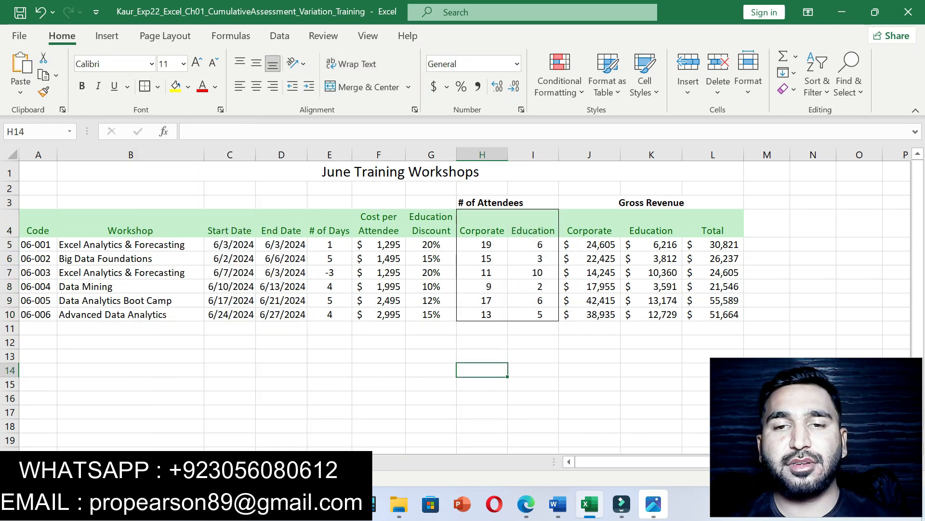
Step: Copy the J4:L10 reference from Word and put an outside border around that range
key(alt+Tab)
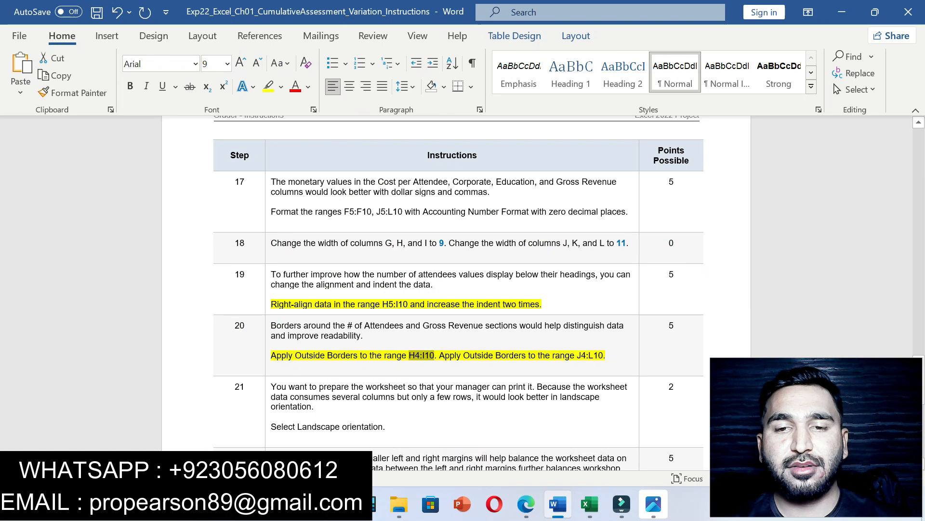
drag(577, 356, 603, 356)
key(ctrl+c)
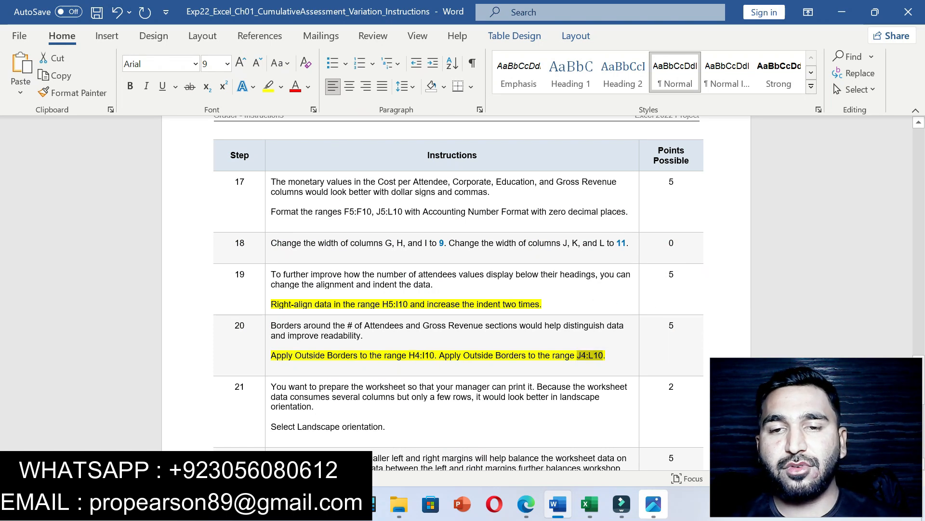
key(alt+Tab)
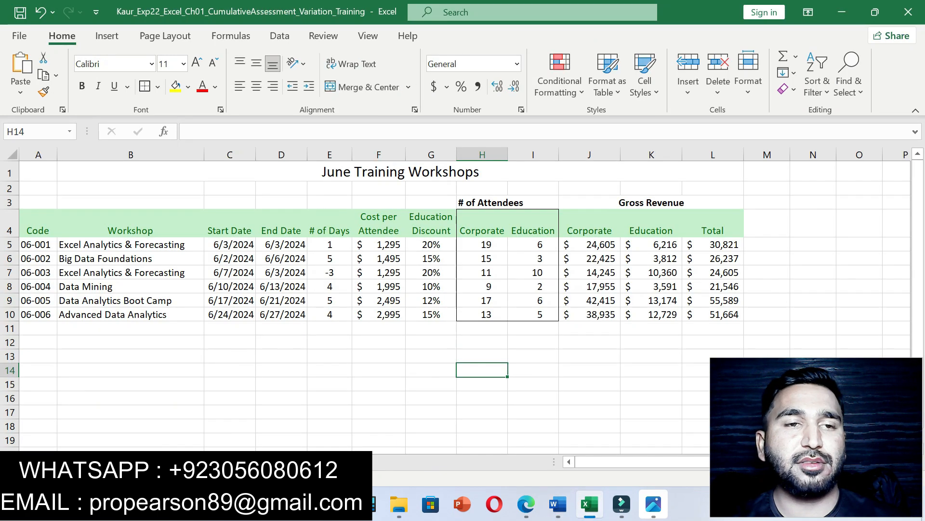
click(34, 132)
key(ctrl+v)
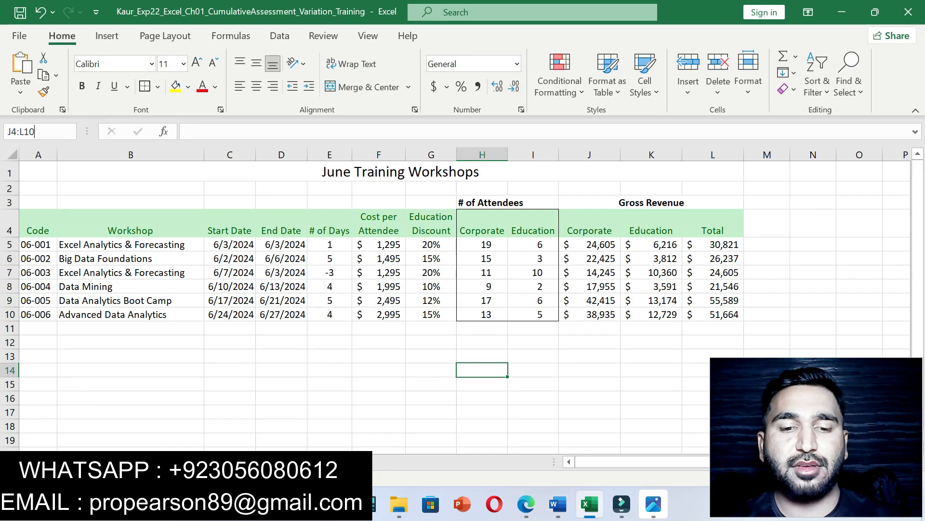
key(Return)
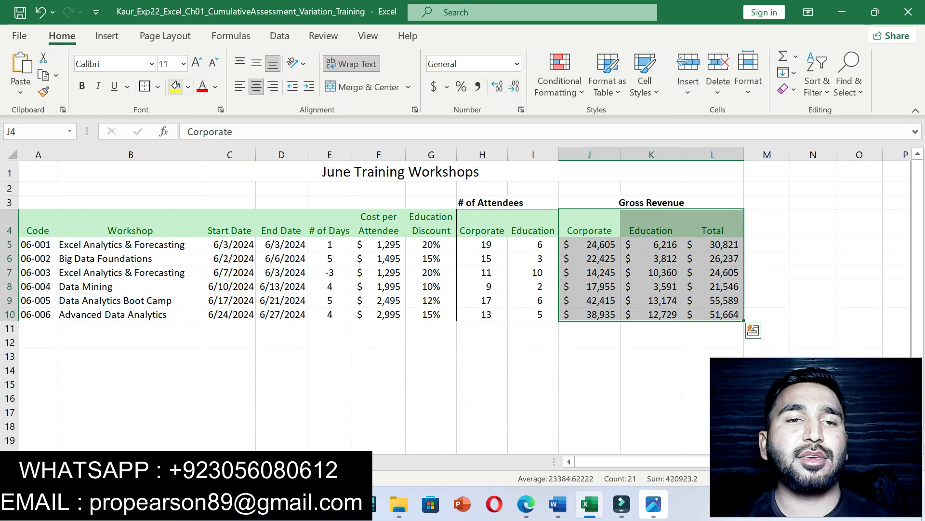
click(157, 87)
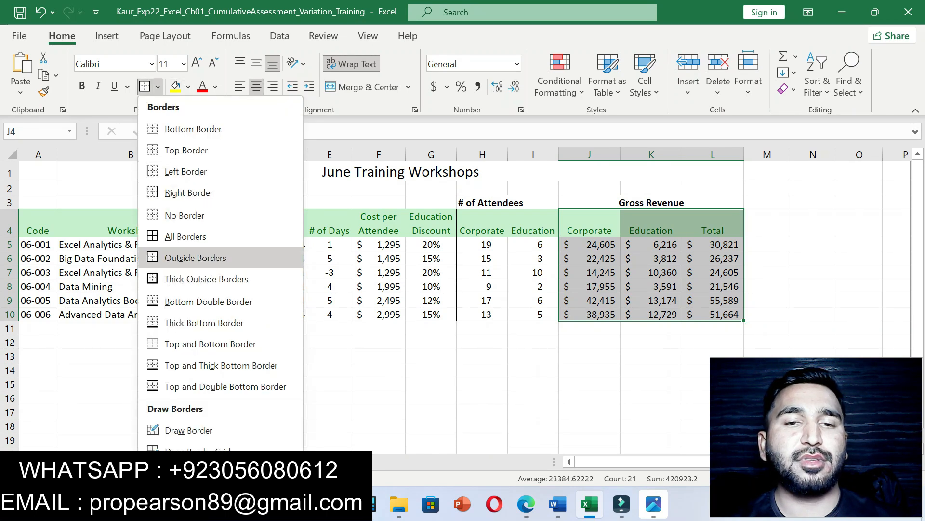
click(207, 279)
click(482, 384)
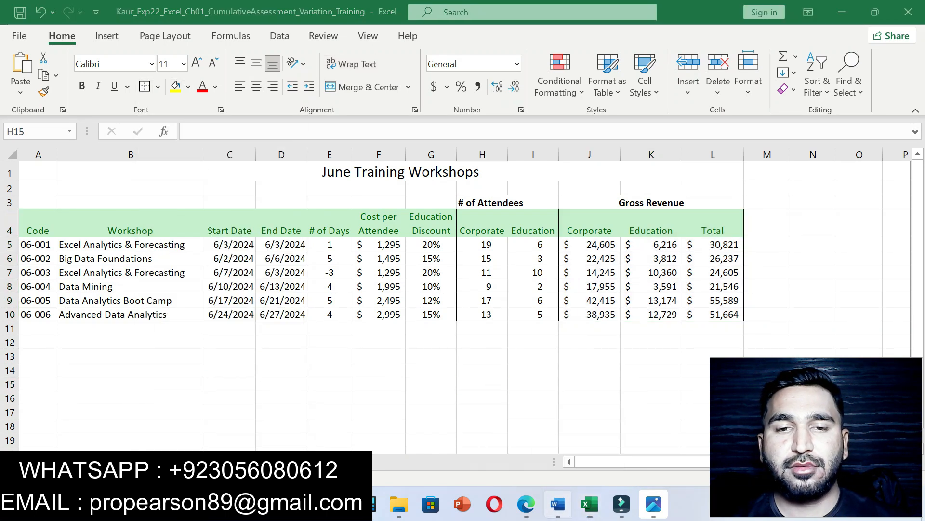
key(alt+Tab)
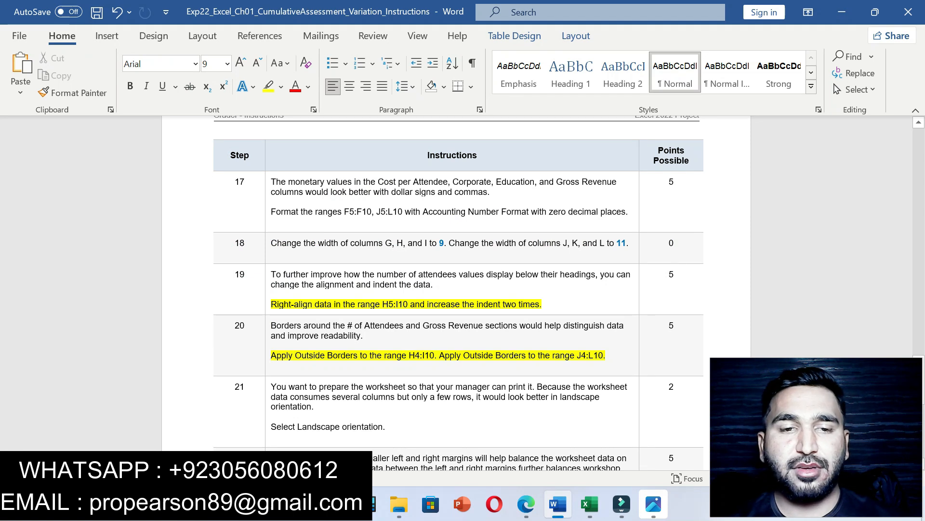
Step: Read step 21's 'Select Landscape orientation' instruction, then return to Excel
drag(271, 426, 386, 427)
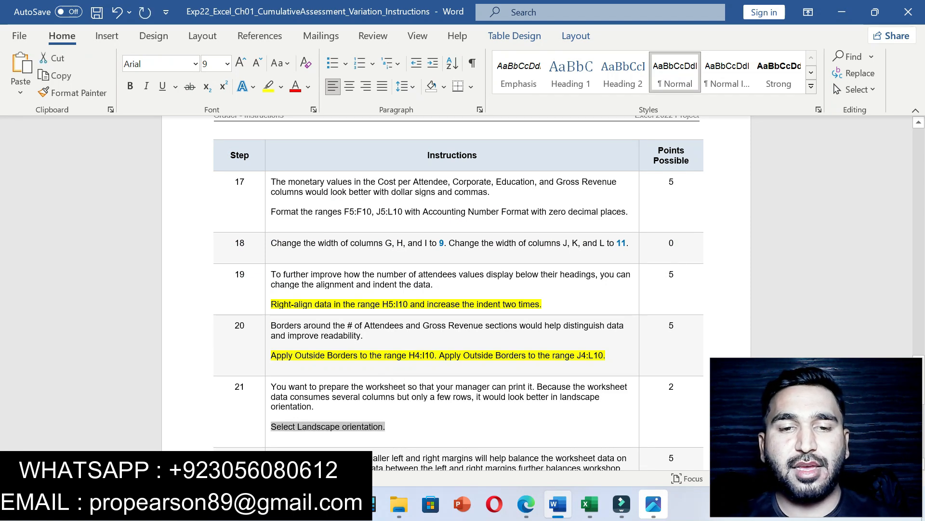
click(386, 427)
right_click(385, 427)
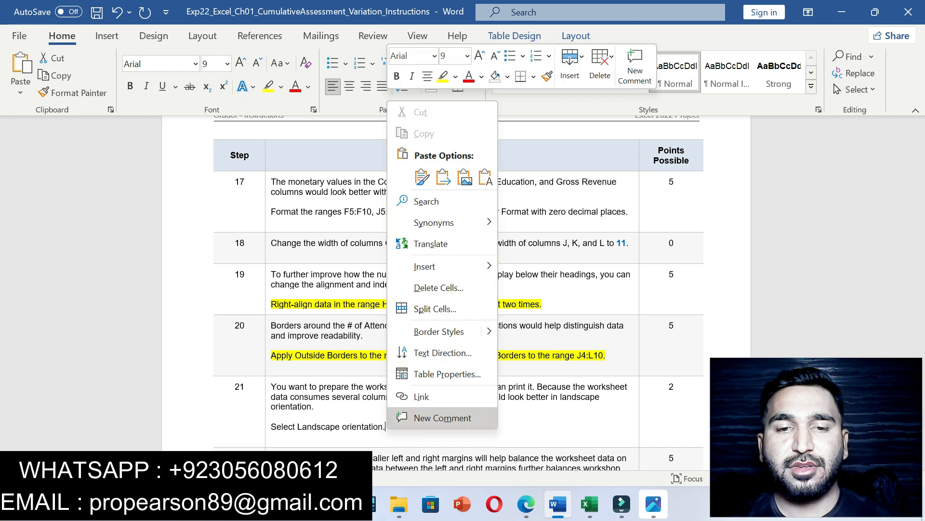
click(386, 427)
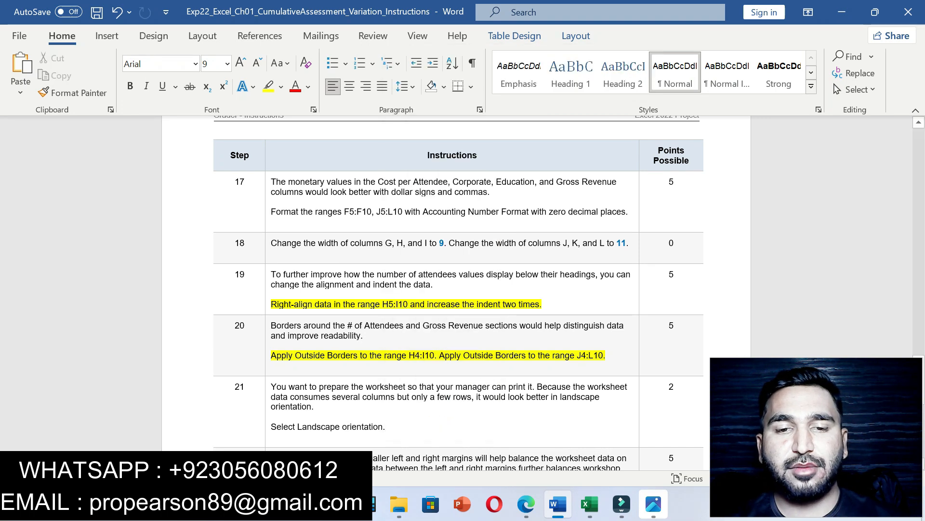
click(589, 504)
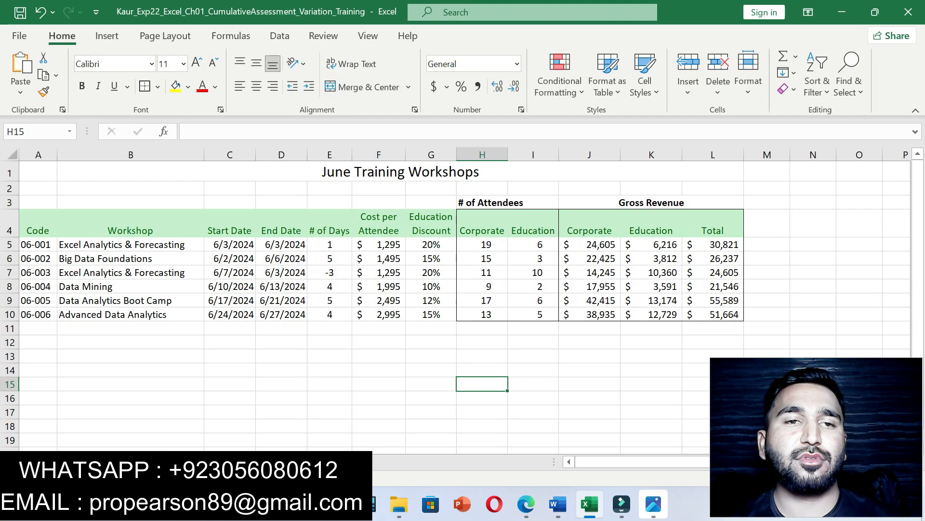
Step: Set the worksheet's page orientation to Landscape from the Page Layout tab
click(165, 36)
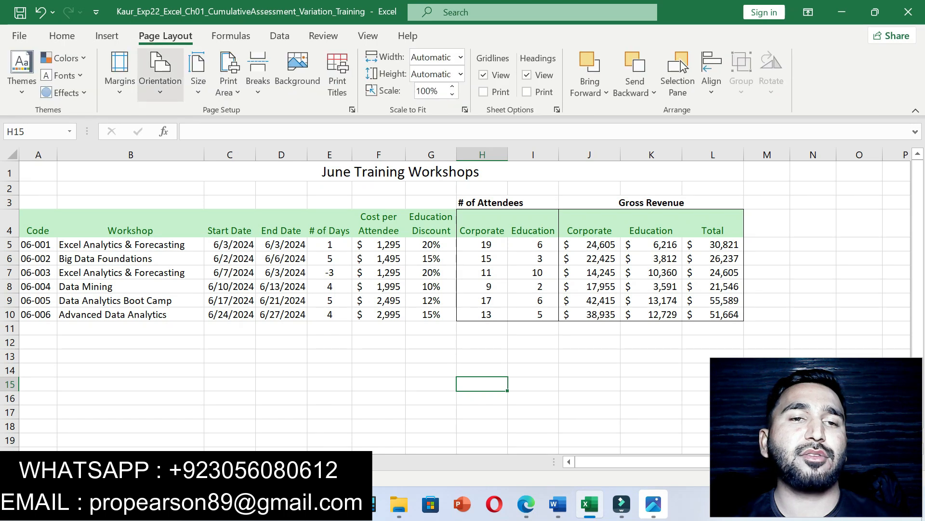
click(161, 75)
click(183, 155)
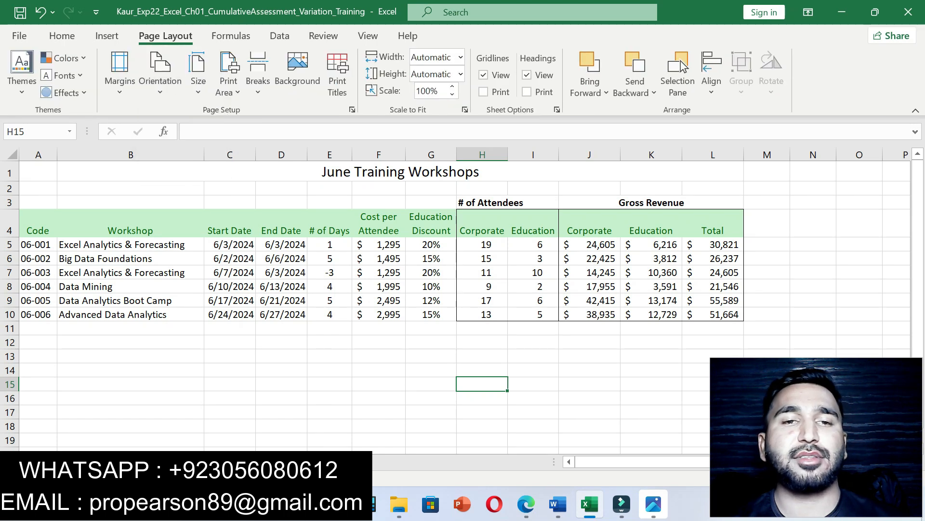
key(Left)
key(Left)
key(Up)
key(Up)
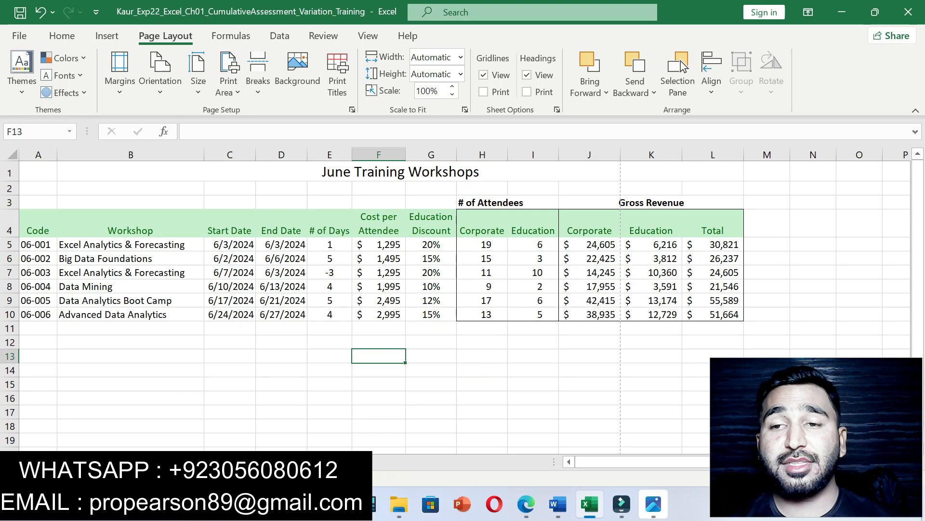
click(558, 503)
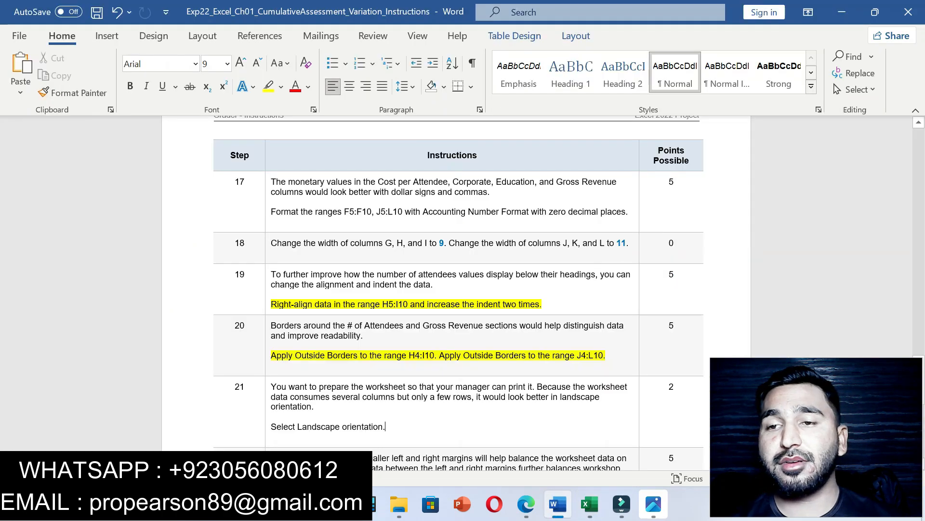
Step: Scroll through the remaining Word instructions, then return to the June Training Workshops sheet
drag(918, 386, 919, 153)
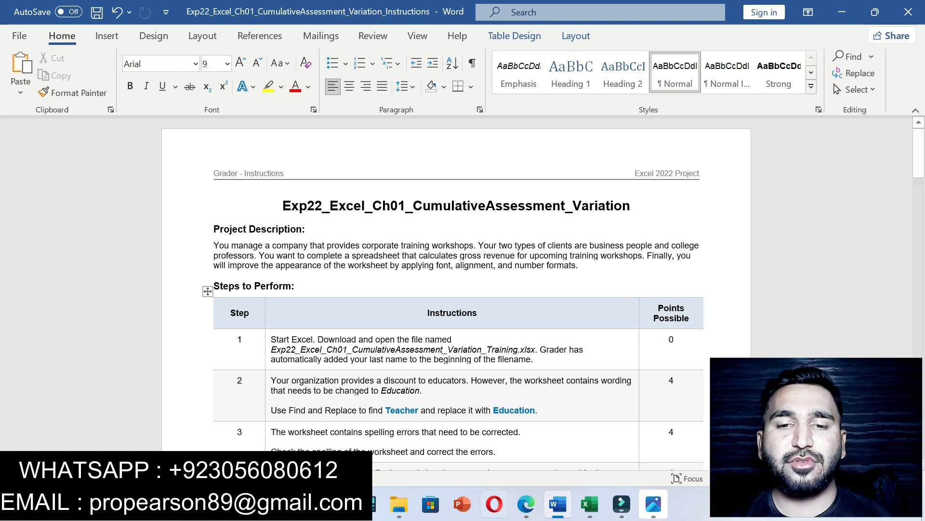
mouse_move(590, 504)
click(590, 434)
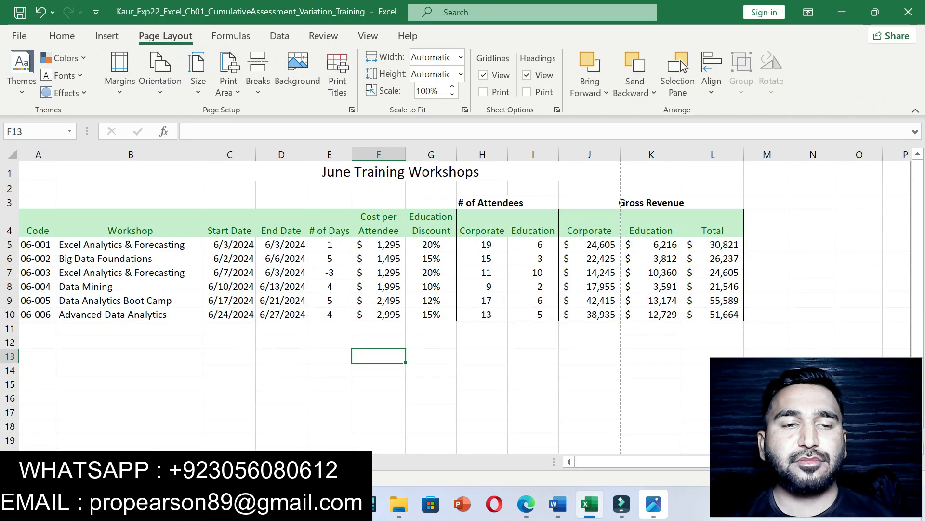
key(ctrl+Page_Down)
key(ctrl+Page_Up)
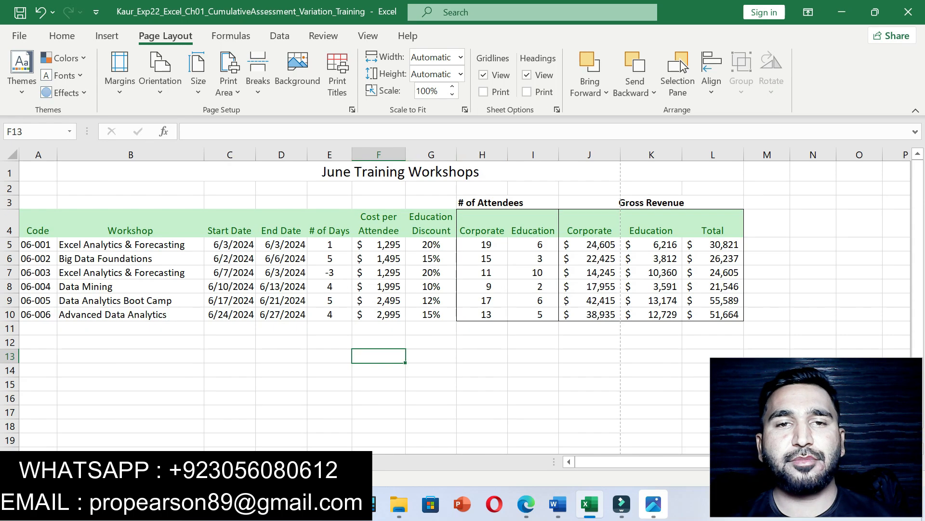